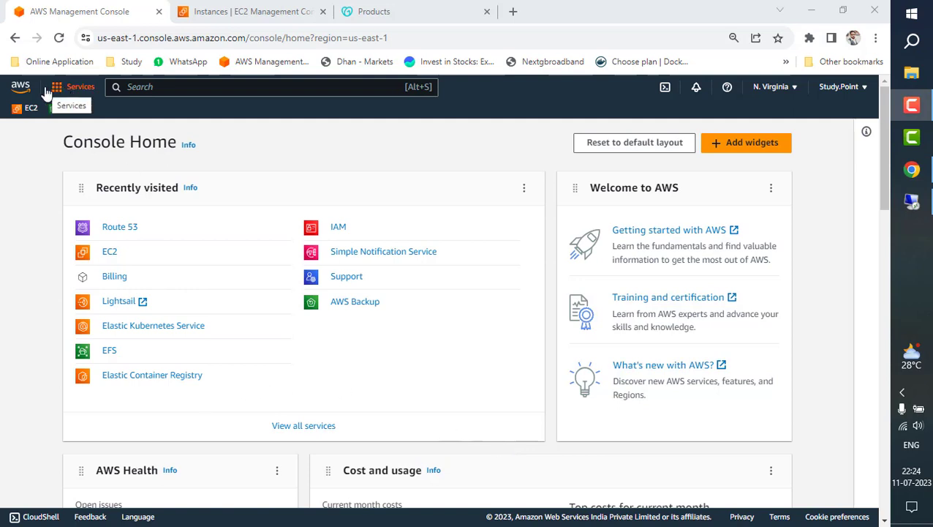
Step: Open a blank Notepad document for listing the prerequisites
{"action": "left_click", "coordinate": [343, 145]}
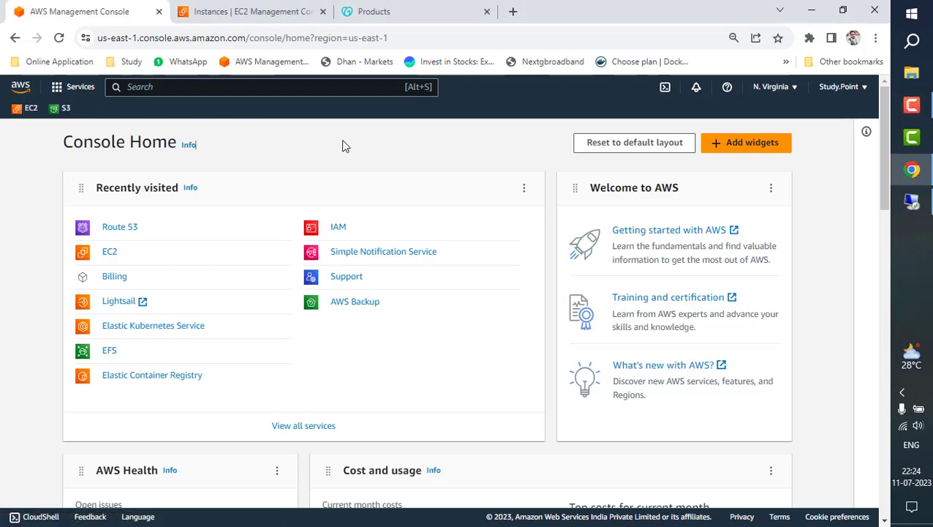
{"action": "key", "text": "super+r"}
{"action": "type", "text": "notepad"}
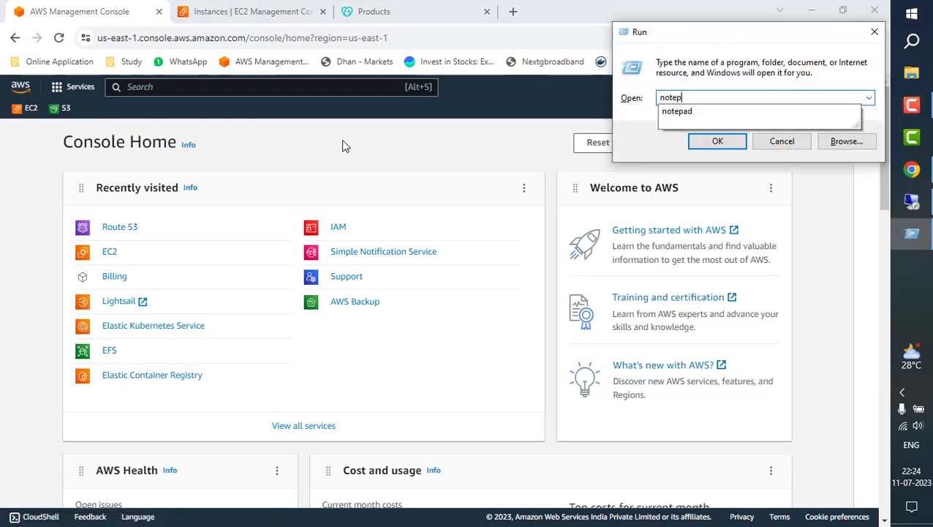
{"action": "key", "text": "Return"}
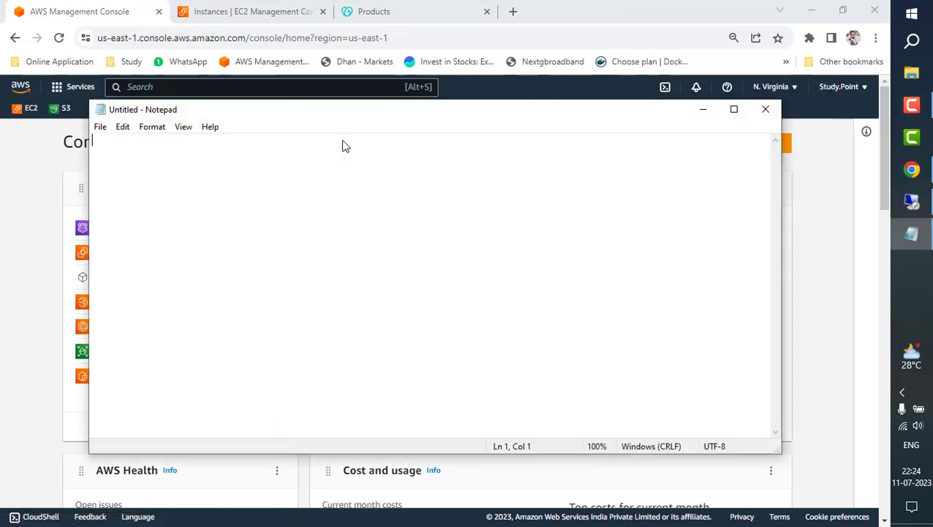
Step: Write the heading "confirue custom domain in AWS" in the note, followed by blank lines
{"action": "type", "text": "c"}
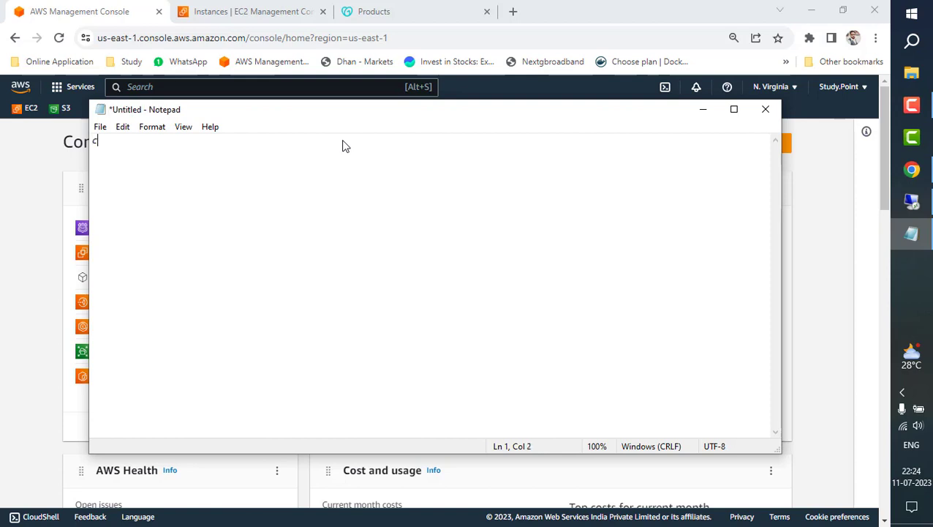
{"action": "type", "text": "onfirue custom domian"}
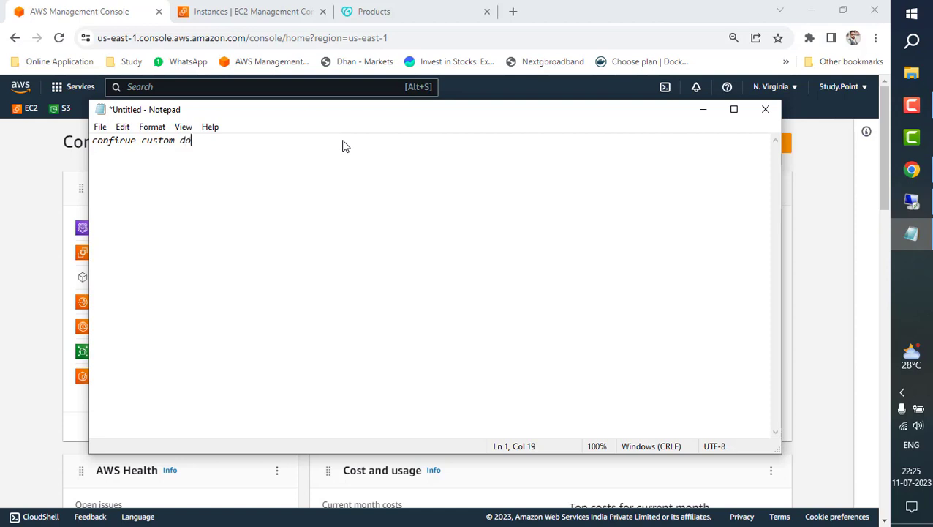
{"action": "key", "text": "BackSpace"}
{"action": "key", "text": "BackSpace"}
{"action": "key", "text": "BackSpace"}
{"action": "key", "text": "BackSpace"}
{"action": "type", "text": "ain in AWS"}
{"action": "key", "text": "Return"}
{"action": "key", "text": "Return"}
{"action": "key", "text": "Return"}
Step: Add the first list item "1. AWS Active Account" below the heading
{"action": "type", "text": "1. AWS "}
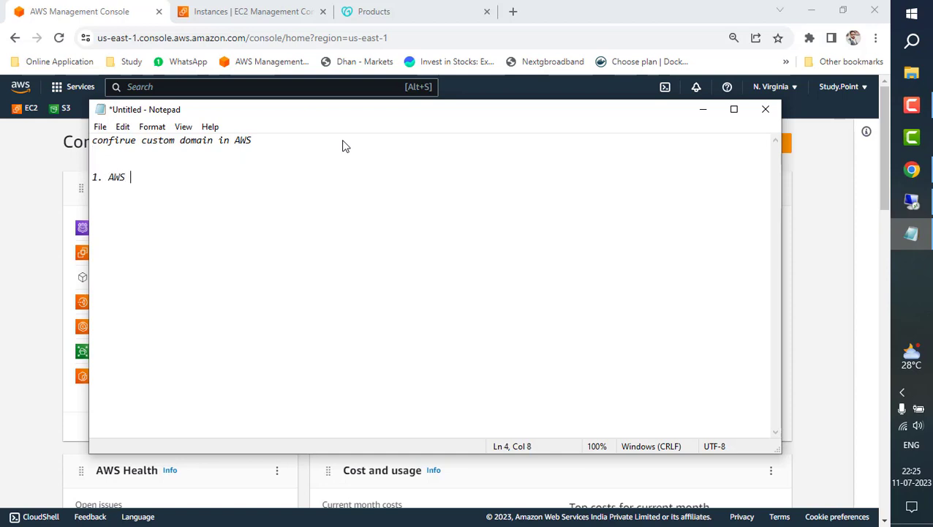
{"action": "type", "text": "Account"}
{"action": "key", "text": "Left"}
{"action": "key", "text": "Left"}
{"action": "key", "text": "Left"}
{"action": "key", "text": "Left"}
{"action": "key", "text": "Left"}
{"action": "key", "text": "Left"}
{"action": "key", "text": "Left"}
{"action": "key", "text": "Left"}
{"action": "type", "text": "Active"}
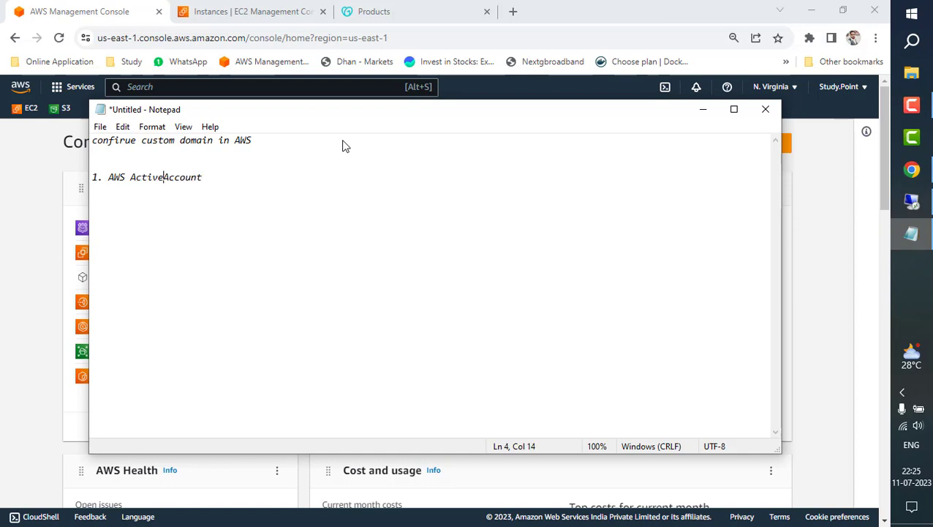
{"action": "key", "text": "Right"}
{"action": "key", "text": "Right"}
{"action": "key", "text": "Right"}
{"action": "key", "text": "Right"}
{"action": "key", "text": "Right"}
{"action": "key", "text": "Right"}
{"action": "key", "text": "Right"}
Step: Add the second list item "2. Custom domain name" after a blank line
{"action": "key", "text": "Return"}
{"action": "key", "text": "Return"}
{"action": "type", "text": "2. Custom doma"}
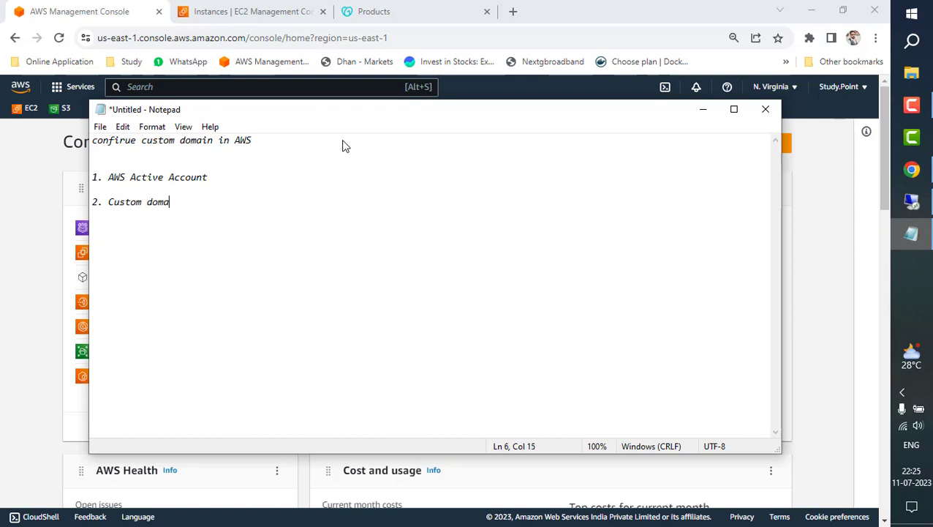
{"action": "type", "text": "in name"}
{"action": "key", "text": "Return"}
{"action": "key", "text": "Return"}
Step: Add the line "AWS R53 (Route 53) DNS Management" below the numbered items
{"action": "type", "text": "AWS "}
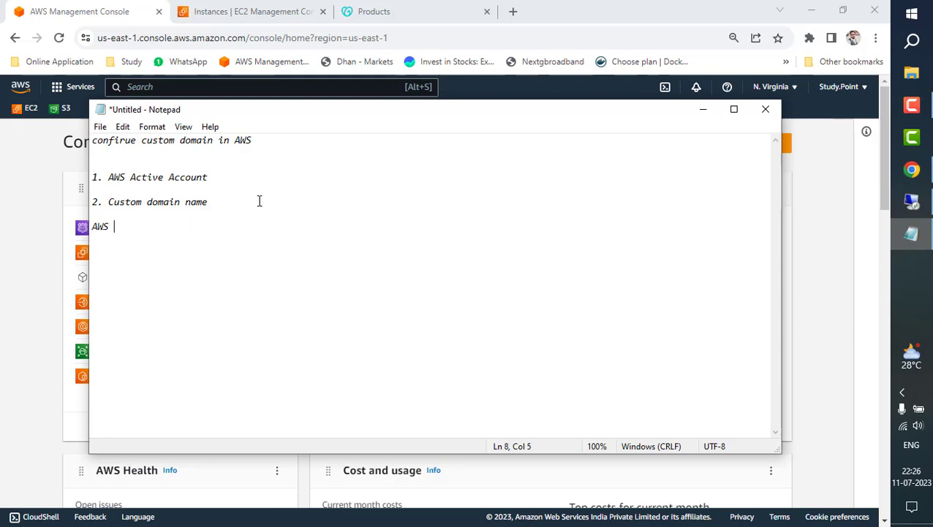
{"action": "type", "text": "R53 (ROute"}
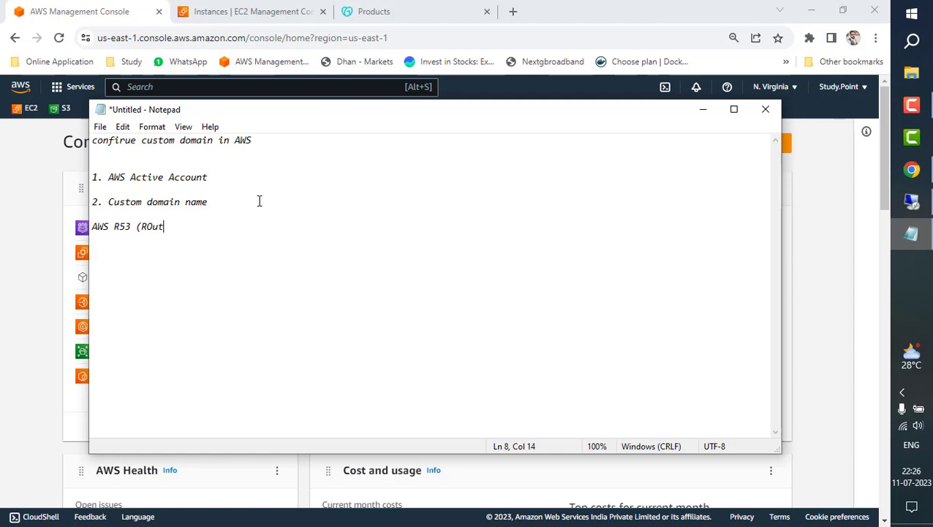
{"action": "key", "text": "BackSpace"}
{"action": "key", "text": "BackSpace"}
{"action": "key", "text": "BackSpace"}
{"action": "key", "text": "BackSpace"}
{"action": "type", "text": "oute 5"}
{"action": "type", "text": "3)"}
{"action": "type", "text": " DNAS"}
{"action": "key", "text": "BackSpace"}
{"action": "key", "text": "BackSpace"}
{"action": "type", "text": "S Ma"}
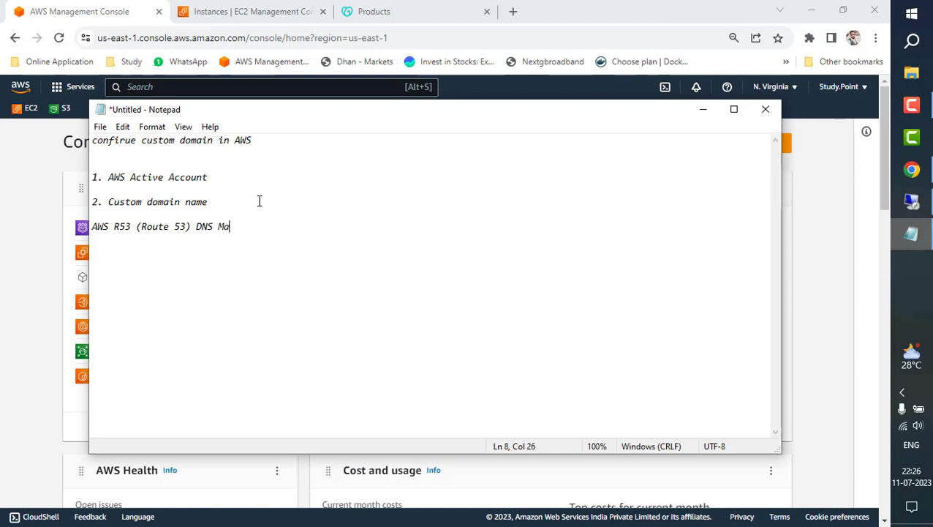
{"action": "type", "text": "nagement"}
{"action": "double_click", "coordinate": [179, 227]}
{"action": "left_click", "coordinate": [159, 227]}
{"action": "double_click", "coordinate": [173, 227]}
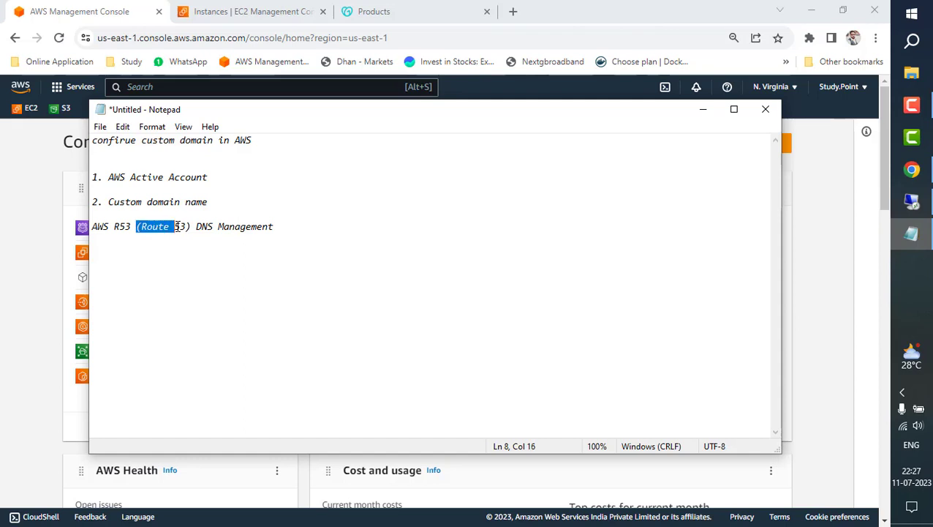
{"action": "left_click", "coordinate": [181, 226]}
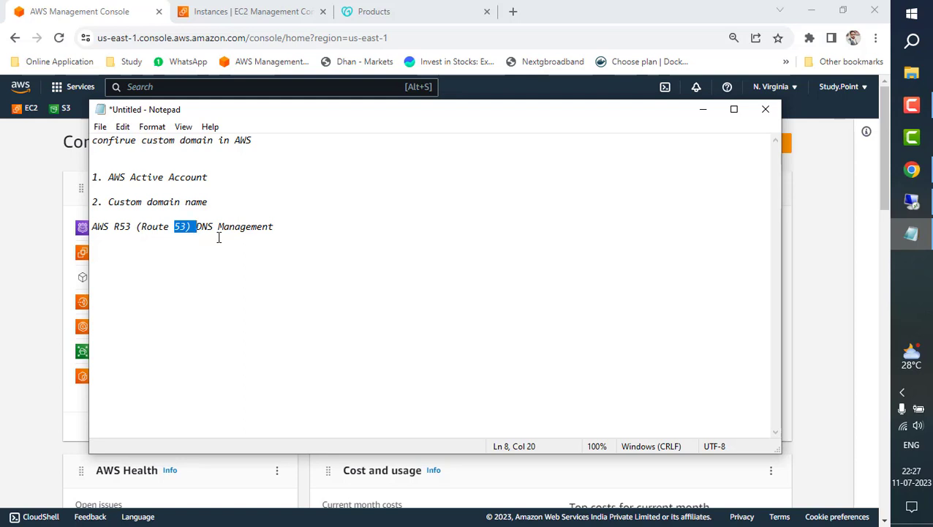
{"action": "left_click", "coordinate": [287, 227]}
Step: Switch to the webserver's remote desktop session and close the Add Roles and Features Wizard and Server Manager
{"action": "left_click", "coordinate": [703, 113]}
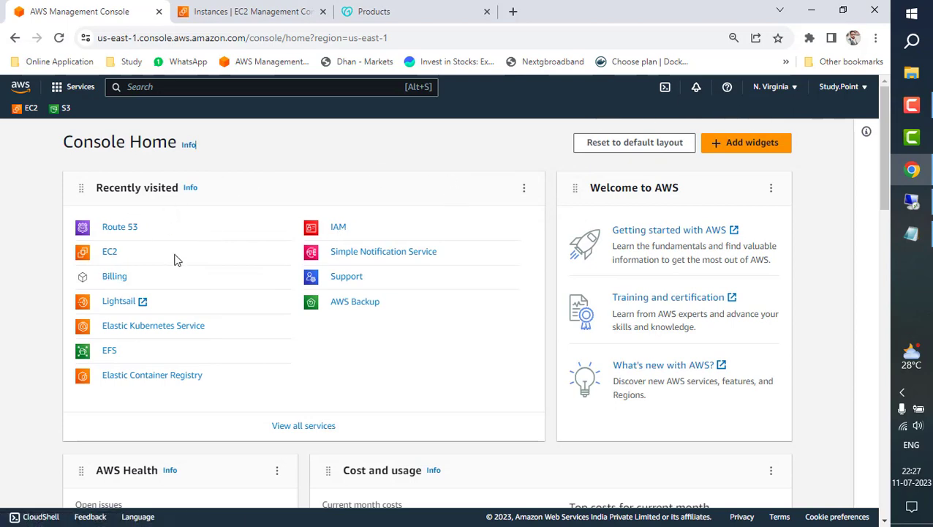
{"action": "left_click", "coordinate": [228, 11]}
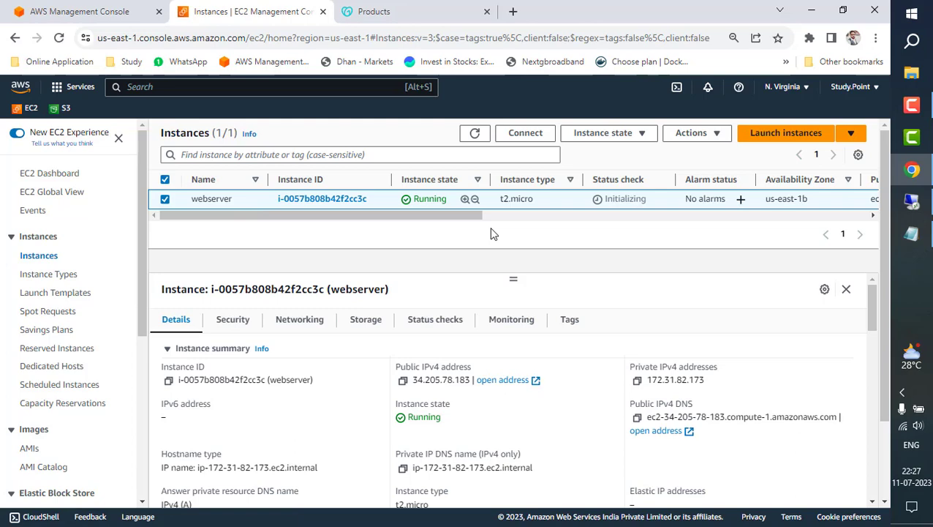
{"action": "left_click", "coordinate": [911, 206]}
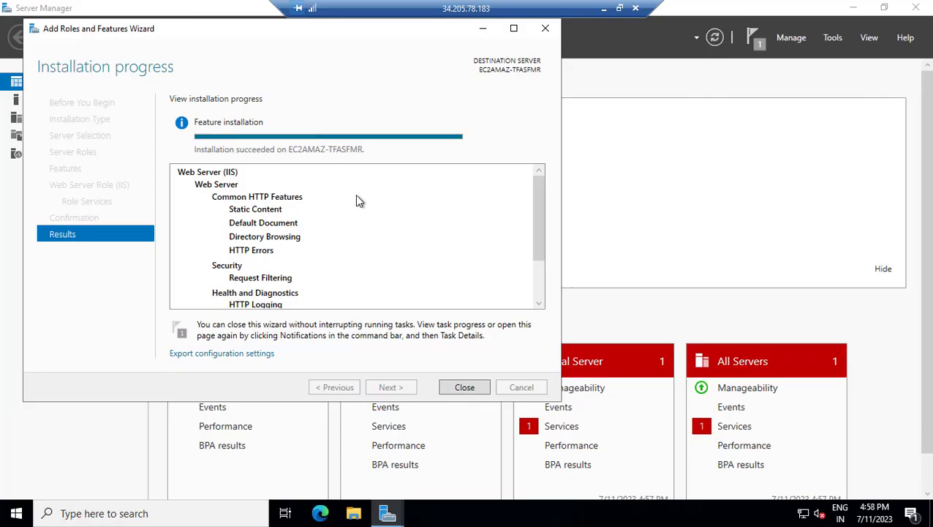
{"action": "left_click", "coordinate": [466, 389]}
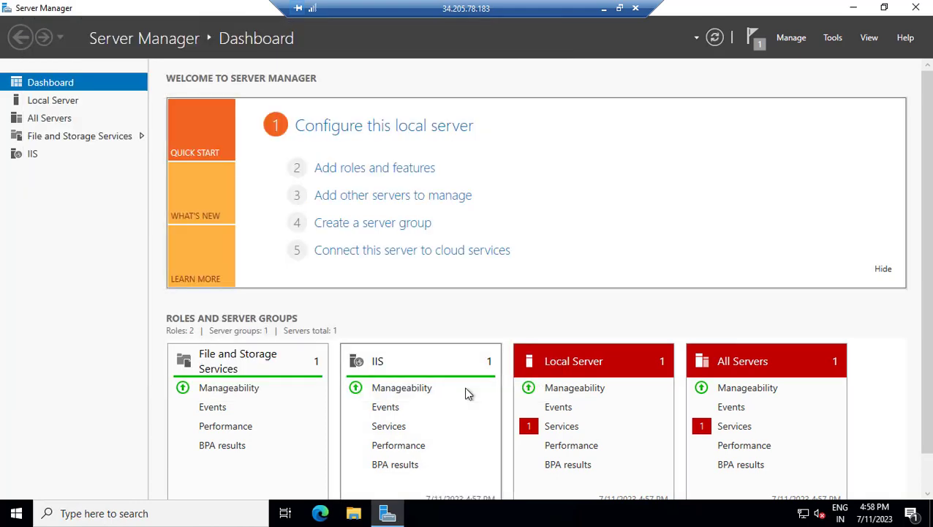
{"action": "left_click", "coordinate": [919, 10]}
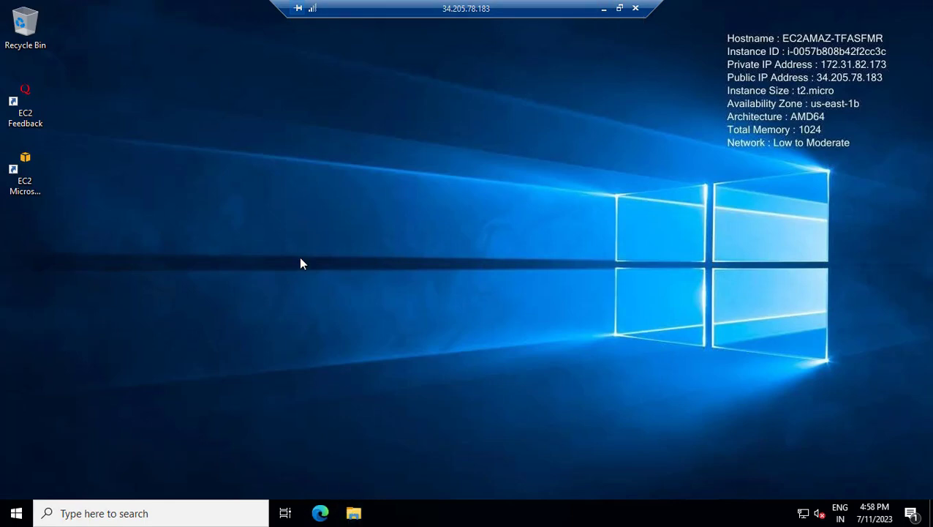
Step: Open the C:\inetpub\wwwroot folder in File Explorer on the remote server
{"action": "left_click", "coordinate": [353, 513]}
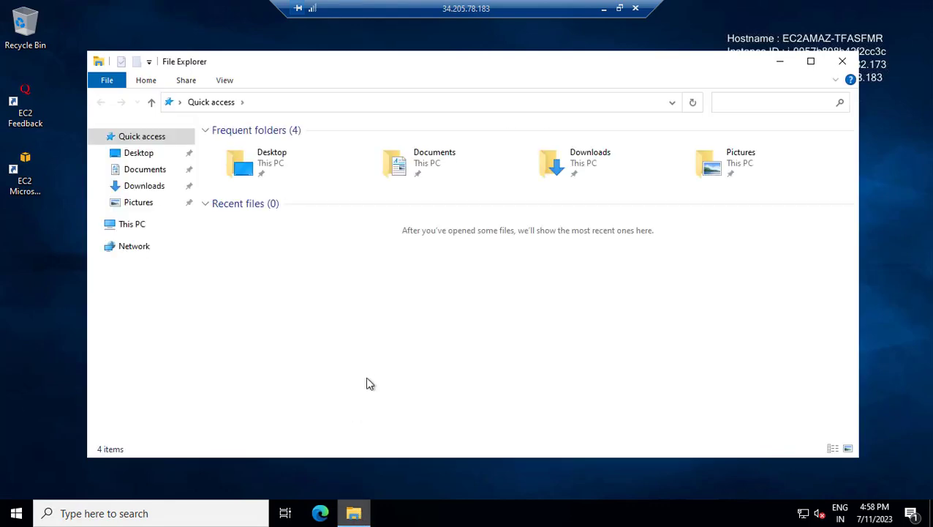
{"action": "left_click", "coordinate": [134, 225]}
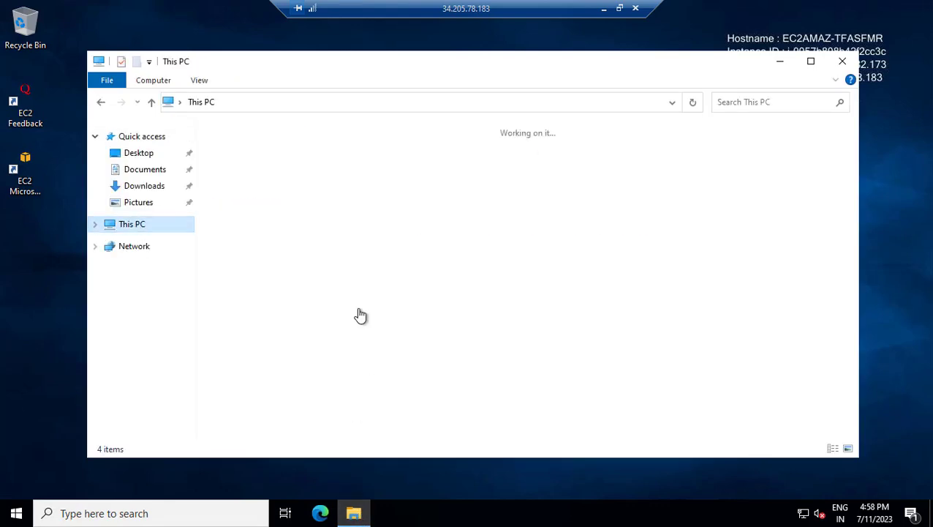
{"action": "left_click", "coordinate": [274, 293]}
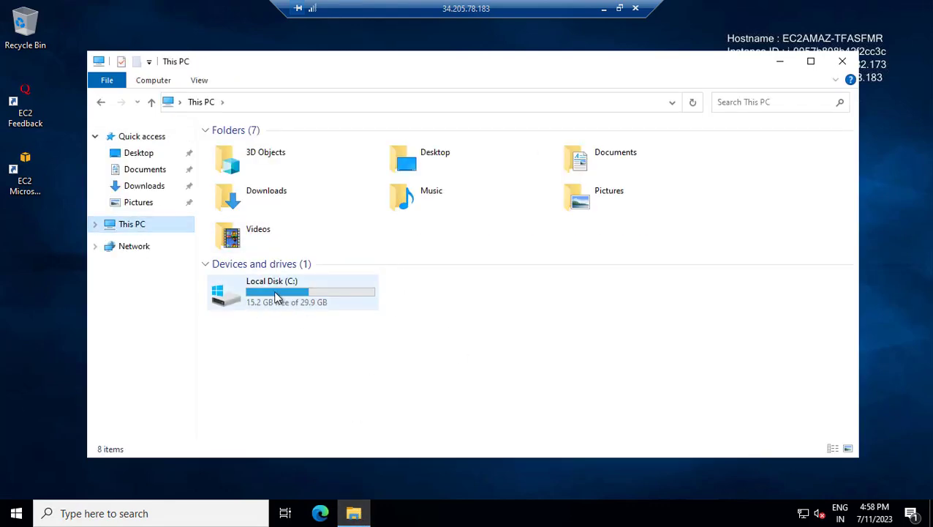
{"action": "double_click", "coordinate": [275, 296]}
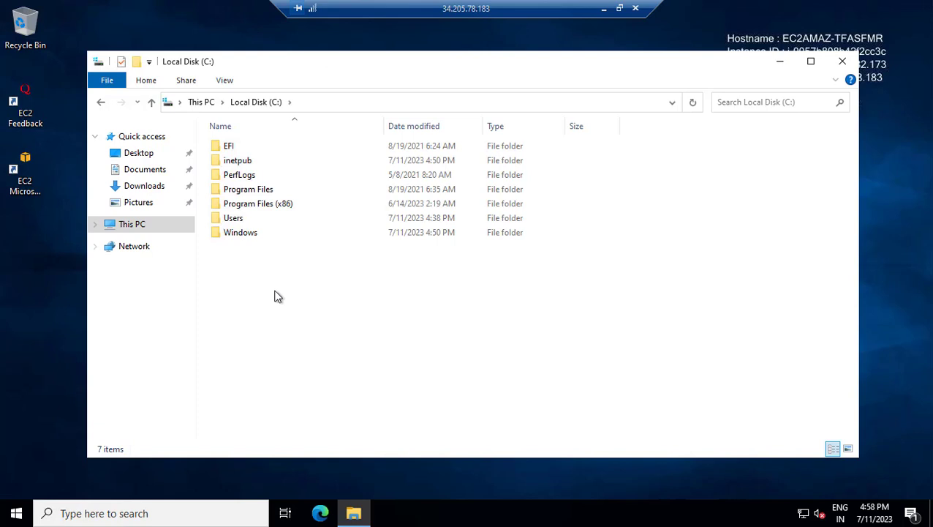
{"action": "double_click", "coordinate": [247, 161]}
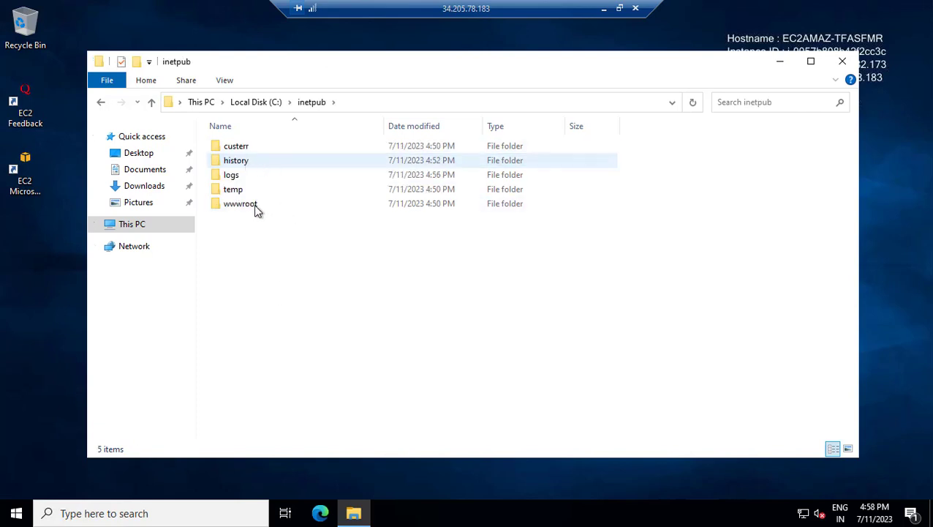
{"action": "double_click", "coordinate": [255, 207]}
Step: Open the iisstart HTML file in Notepad and delete all of its existing code
{"action": "left_click", "coordinate": [240, 151]}
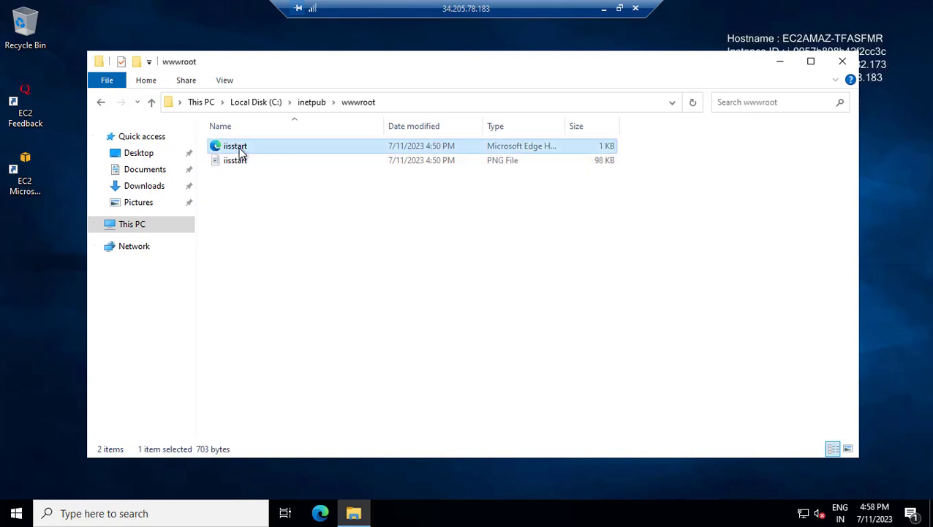
{"action": "right_click", "coordinate": [241, 151]}
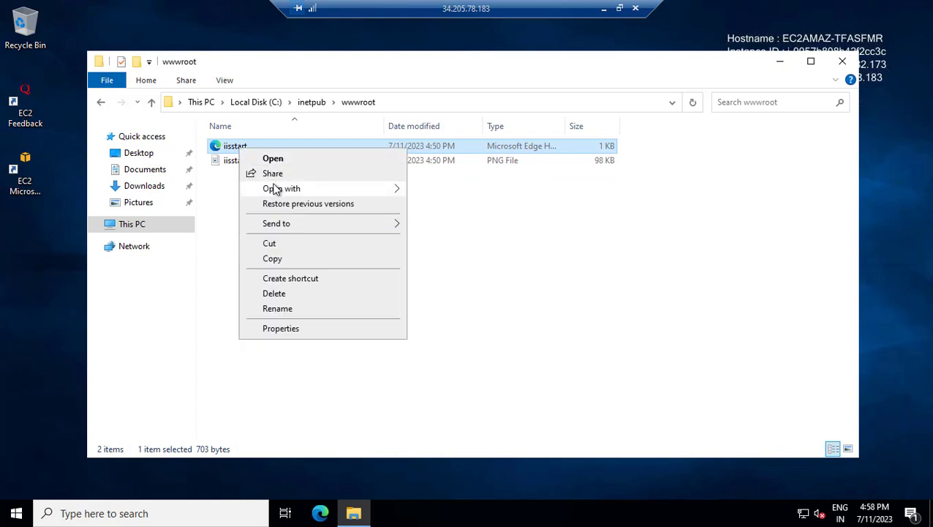
{"action": "mouse_move", "coordinate": [276, 189]}
{"action": "left_click", "coordinate": [446, 221]}
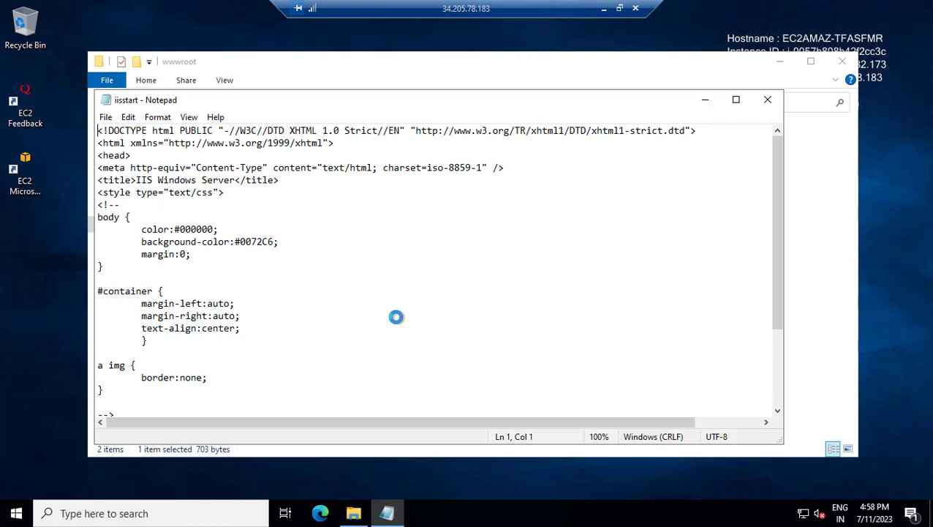
{"action": "left_click", "coordinate": [346, 315]}
{"action": "key", "text": "ctrl+a"}
{"action": "key", "text": "Delete"}
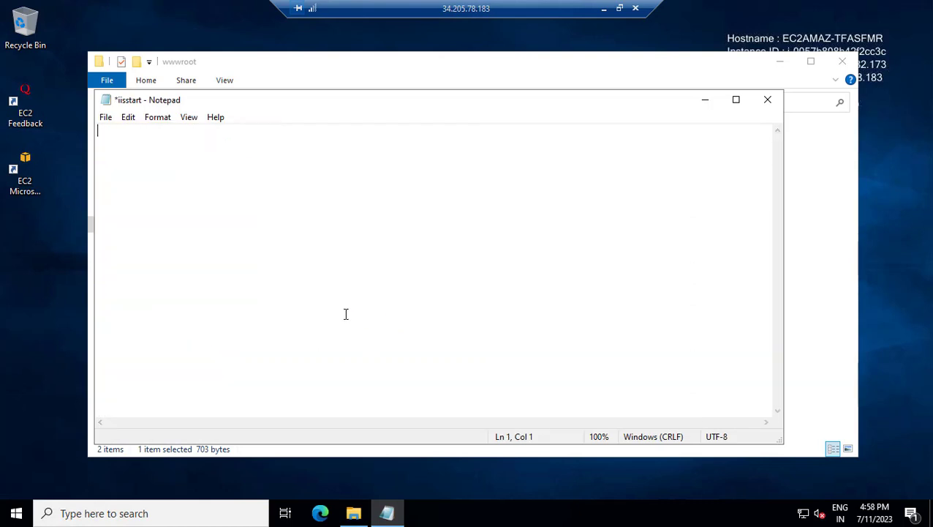
Step: Enter "Hello this is my first custom domain pratical on aws" in iisstart, save it, and close the file and its folder
{"action": "type", "text": "Hello thhis is"}
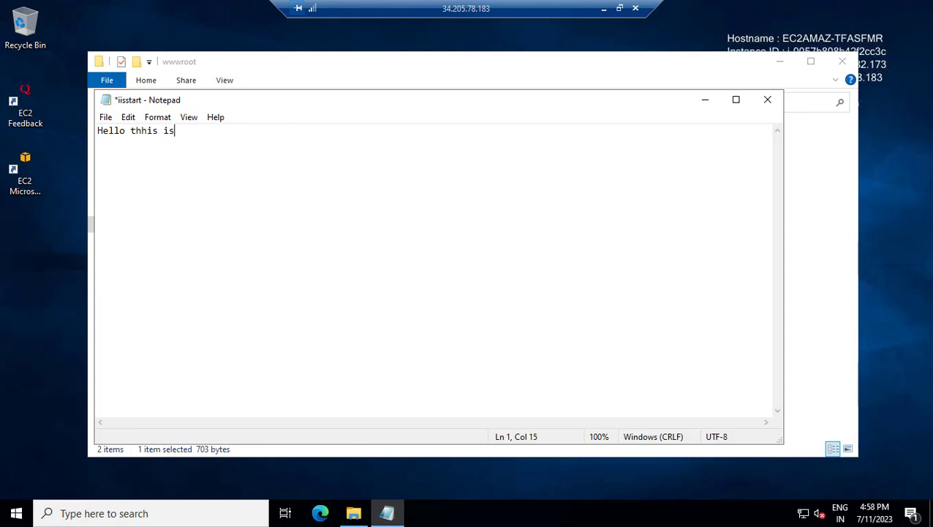
{"action": "key", "text": "BackSpace"}
{"action": "key", "text": "BackSpace"}
{"action": "key", "text": "BackSpace"}
{"action": "key", "text": "BackSpace"}
{"action": "key", "text": "BackSpace"}
{"action": "key", "text": "BackSpace"}
{"action": "key", "text": "BackSpace"}
{"action": "key", "text": "BackSpace"}
{"action": "type", "text": "his is my fis"}
{"action": "key", "text": "BackSpace"}
{"action": "type", "text": "rst cu"}
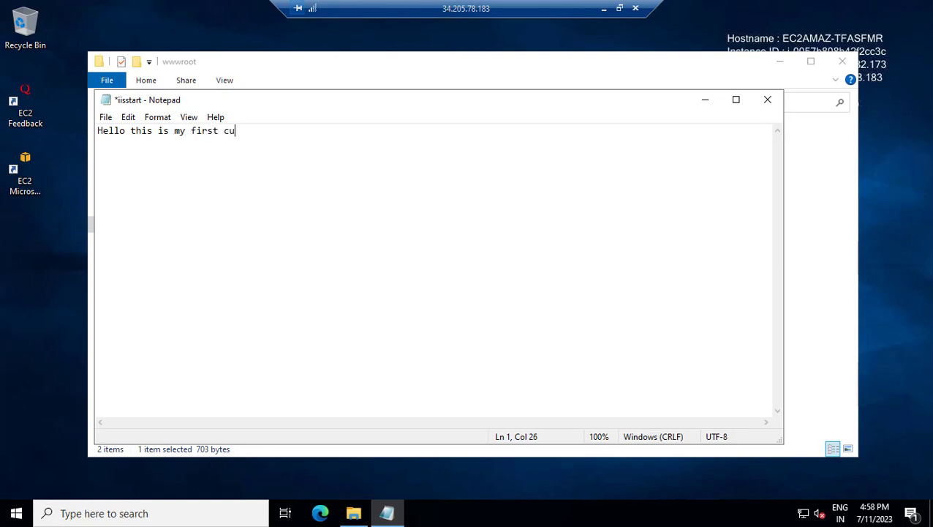
{"action": "type", "text": "stom domain "}
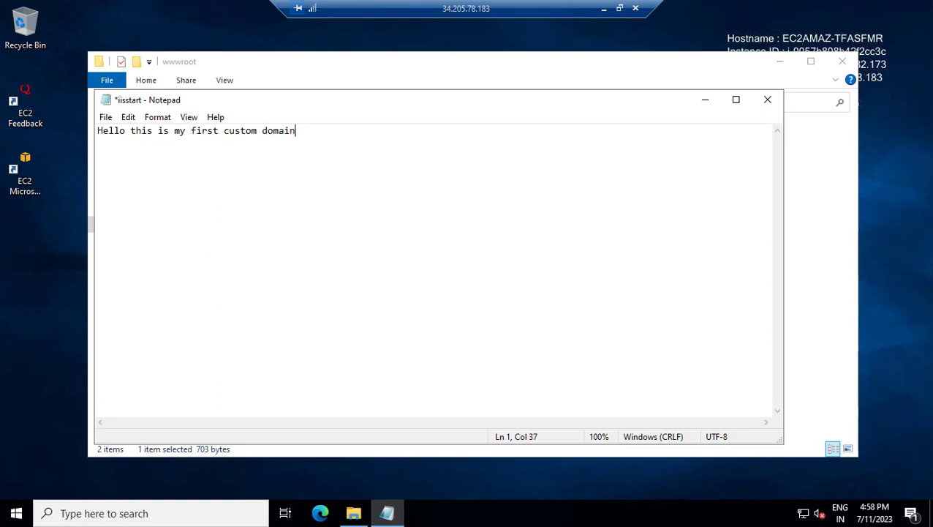
{"action": "type", "text": "pratical on "}
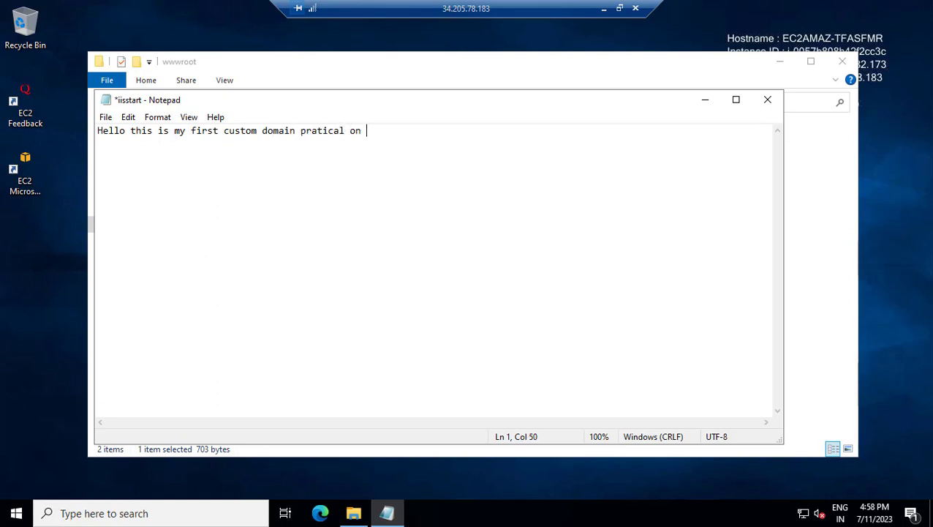
{"action": "type", "text": "aws"}
{"action": "key", "text": "ctrl+s"}
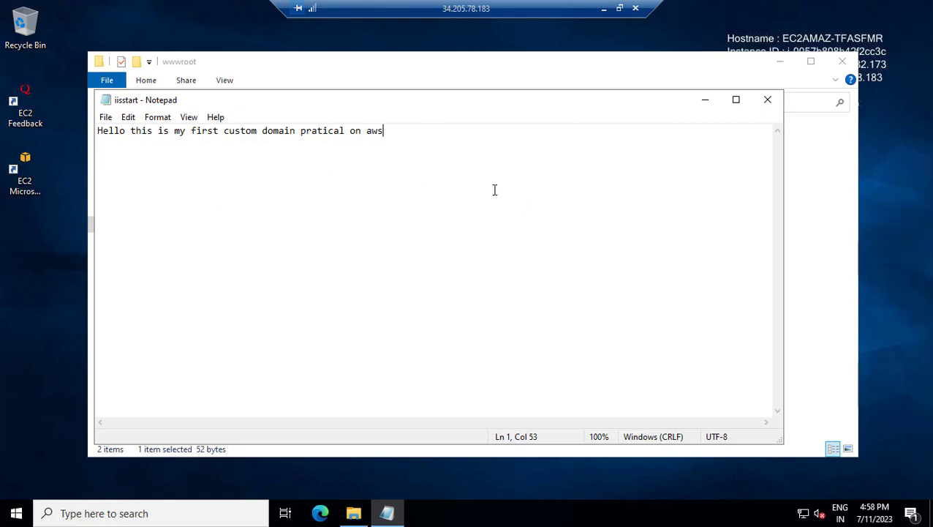
{"action": "left_click", "coordinate": [765, 104]}
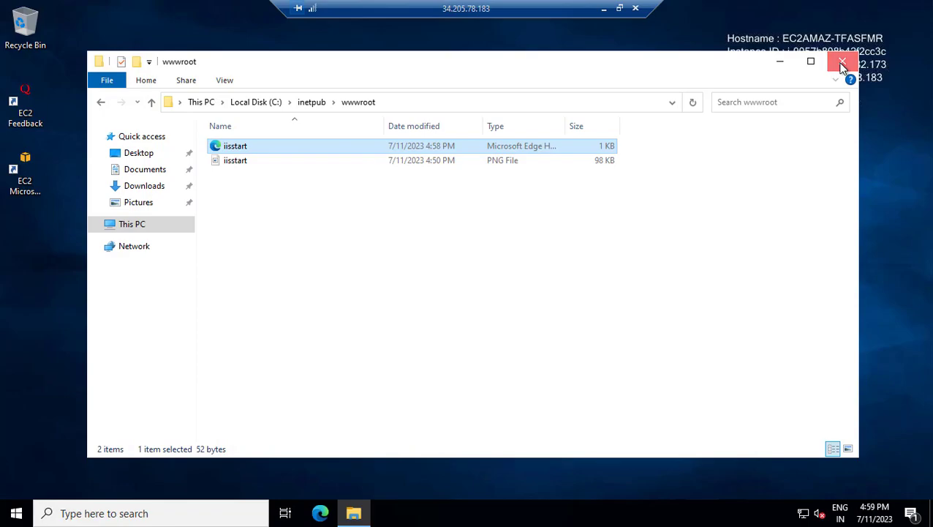
{"action": "left_click", "coordinate": [842, 65]}
Step: Return to the EC2 Instances page in Chrome and copy the webserver instance's public IPv4 address
{"action": "left_click", "coordinate": [604, 8]}
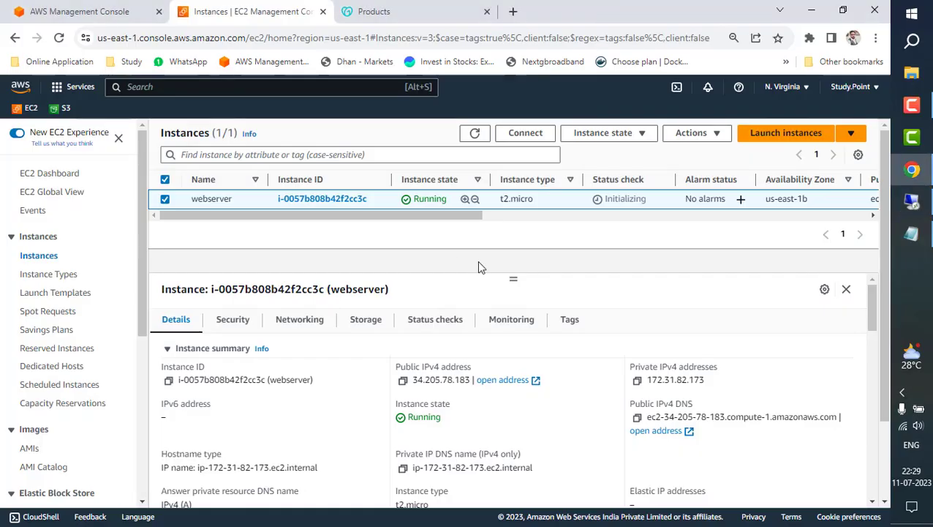
{"action": "left_click", "coordinate": [403, 380]}
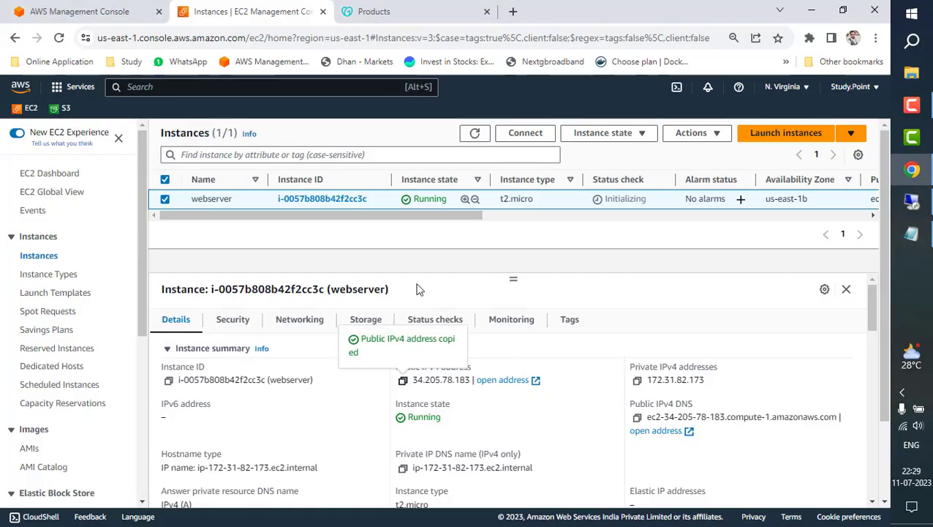
Step: Load the copied public IP 34.205.78.183 in a new browser tab to check the web page it serves
{"action": "left_click", "coordinate": [513, 12]}
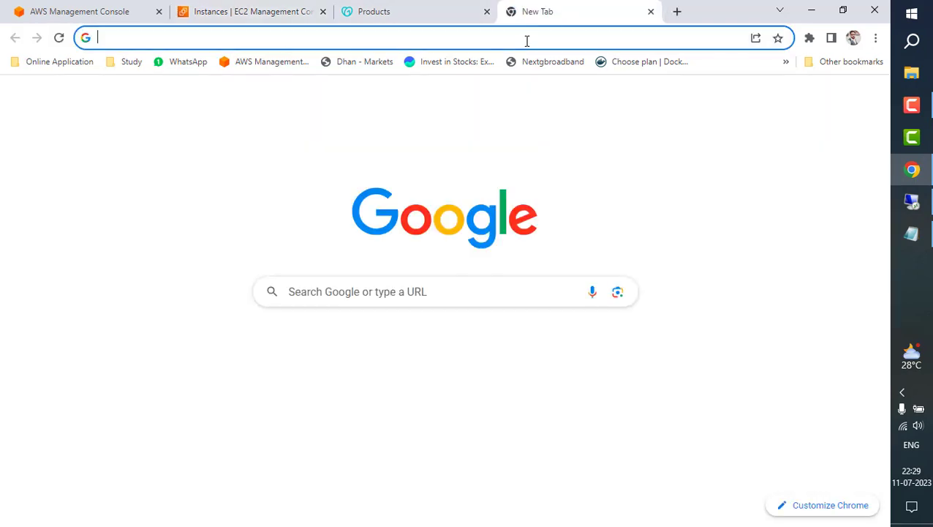
{"action": "left_click", "coordinate": [526, 41]}
{"action": "key", "text": "ctrl+v"}
{"action": "key", "text": "Return"}
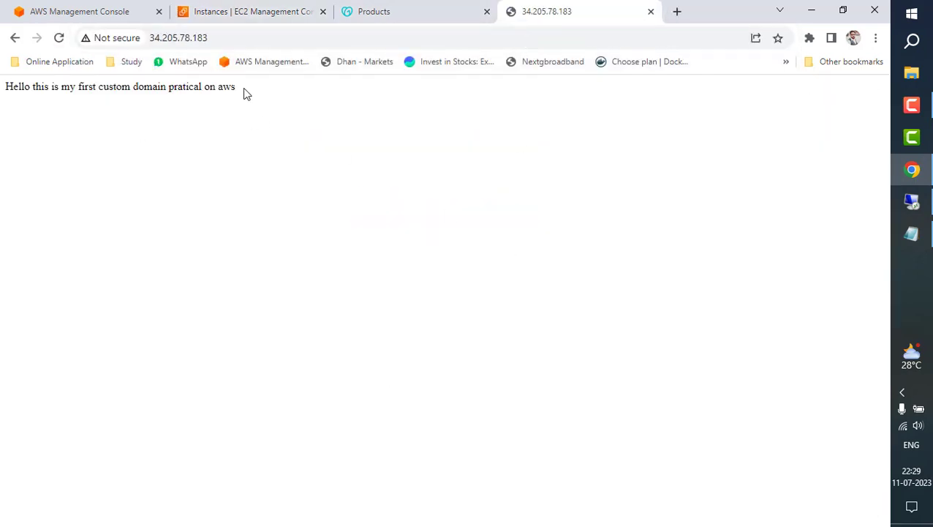
{"action": "left_click_drag", "start_coordinate": [241, 87], "coordinate": [5, 89]}
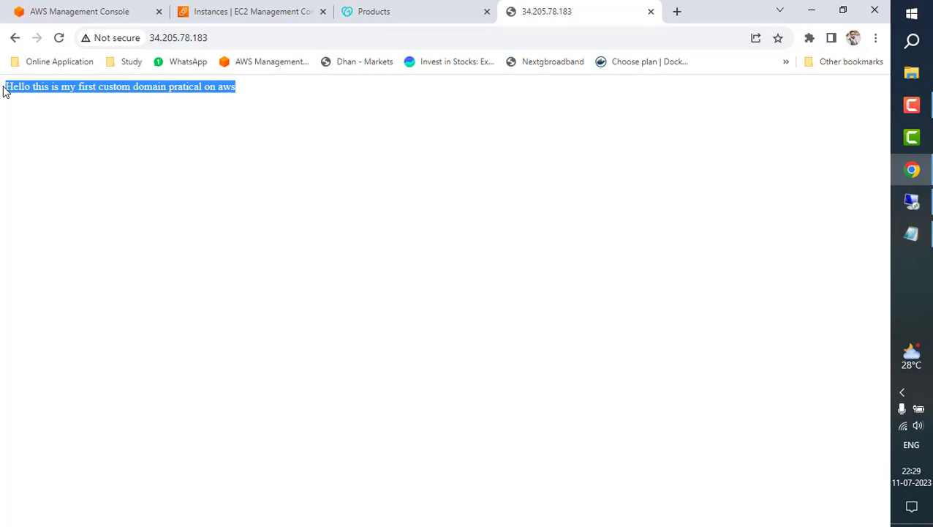
Step: Look up the cloudnuggets.in domain on the GoDaddy Products page and compare it with the web server's IP address
{"action": "left_click", "coordinate": [376, 10]}
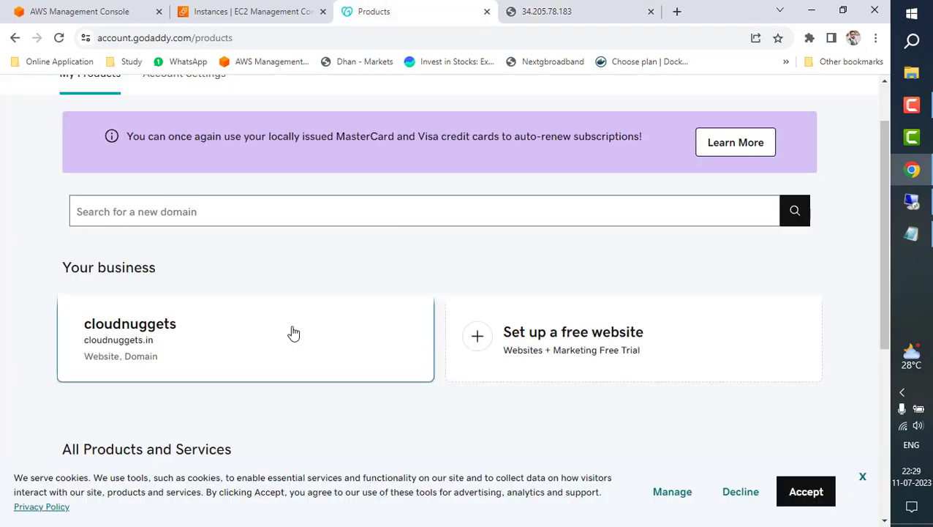
{"action": "scroll", "coordinate": [351, 393], "scroll_direction": "down", "scroll_amount": 3}
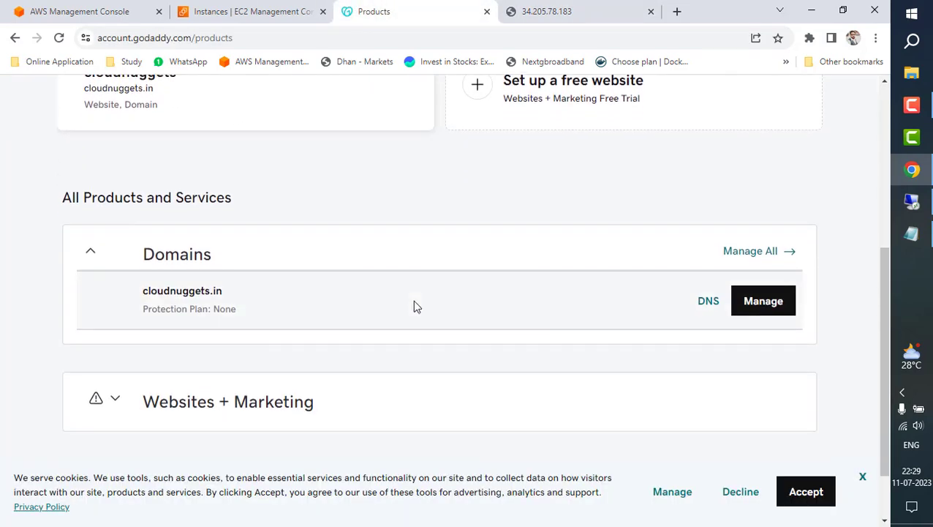
{"action": "left_click_drag", "start_coordinate": [144, 291], "coordinate": [228, 292]}
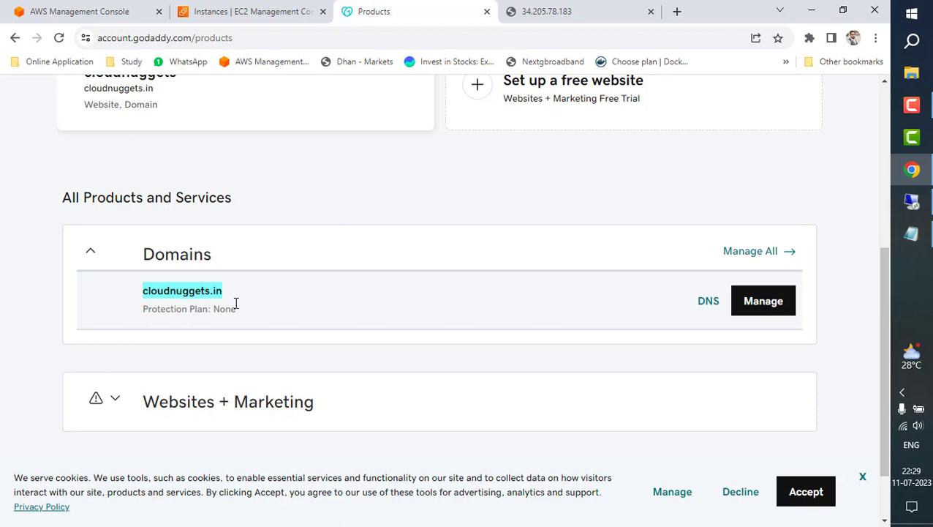
{"action": "left_click", "coordinate": [592, 7]}
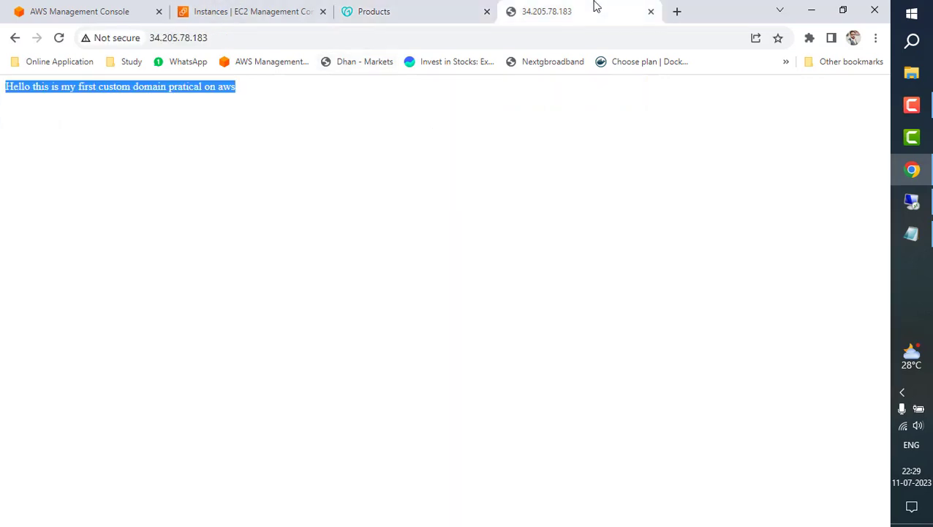
{"action": "left_click", "coordinate": [233, 34]}
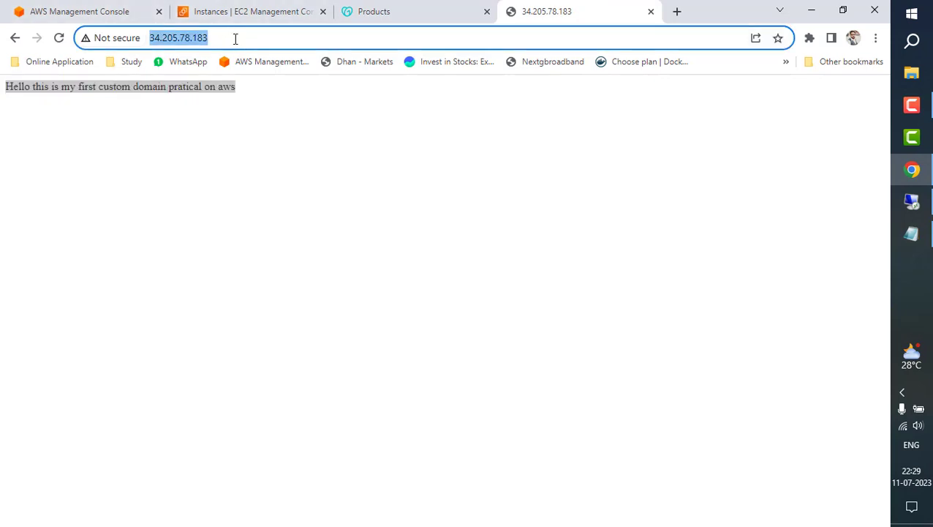
Step: Copy the domain name cloudnuggets.in from the GoDaddy Products page and test it in a new browser tab
{"action": "left_click", "coordinate": [363, 12]}
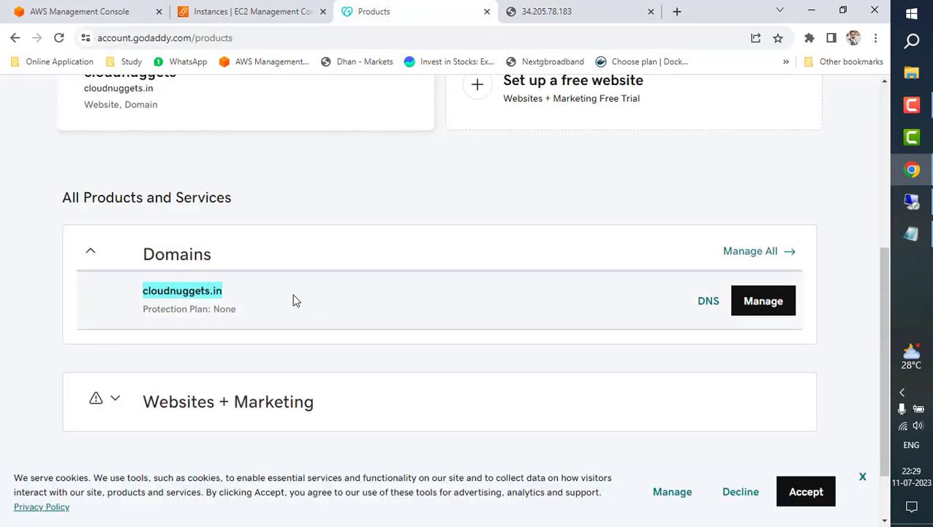
{"action": "left_click", "coordinate": [144, 287]}
{"action": "left_click_drag", "start_coordinate": [145, 291], "coordinate": [258, 295]}
{"action": "left_click", "coordinate": [675, 11]}
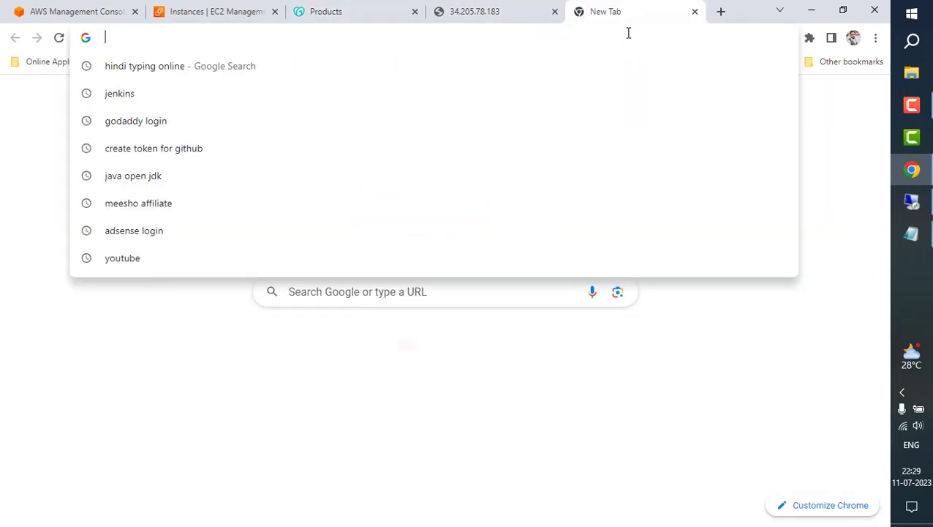
{"action": "key", "text": "ctrl+v"}
{"action": "key", "text": "Return"}
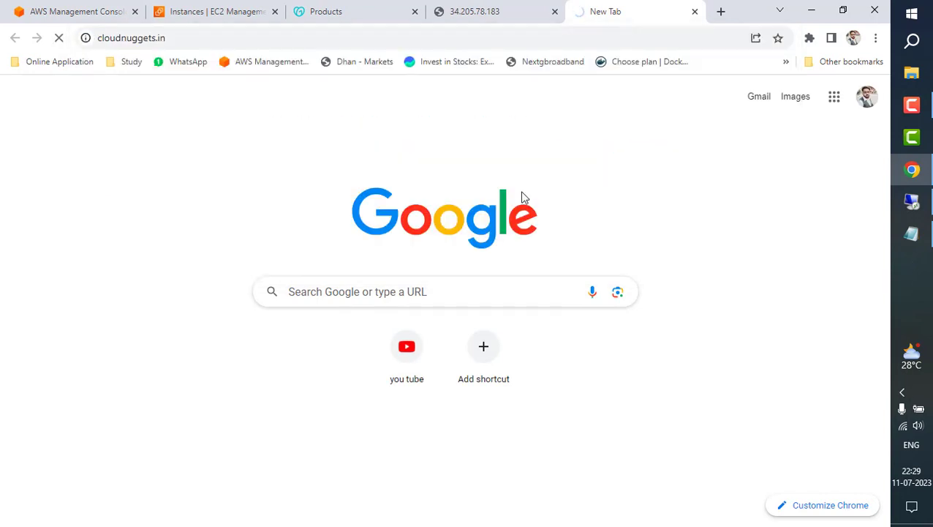
{"action": "key", "text": "F5"}
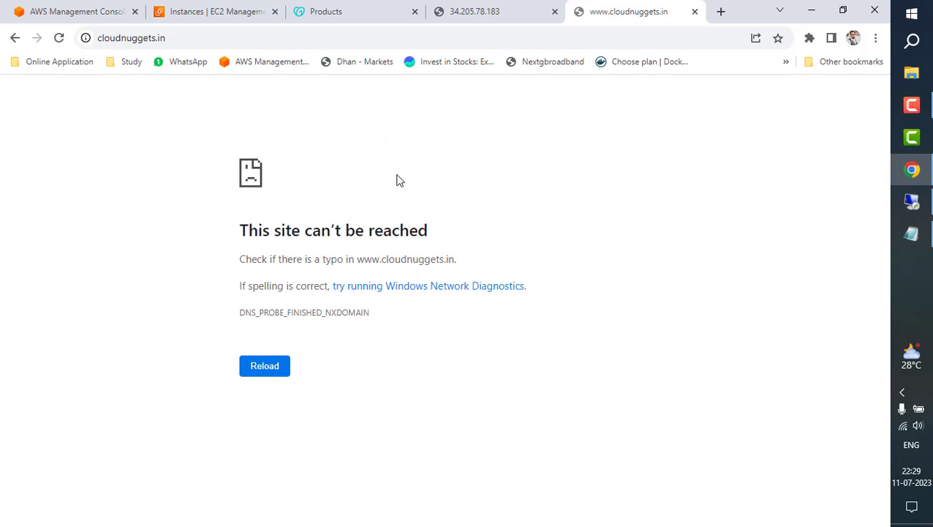
Step: Search the AWS console for "r53" and open the Route 53 dashboard
{"action": "left_click", "coordinate": [493, 9]}
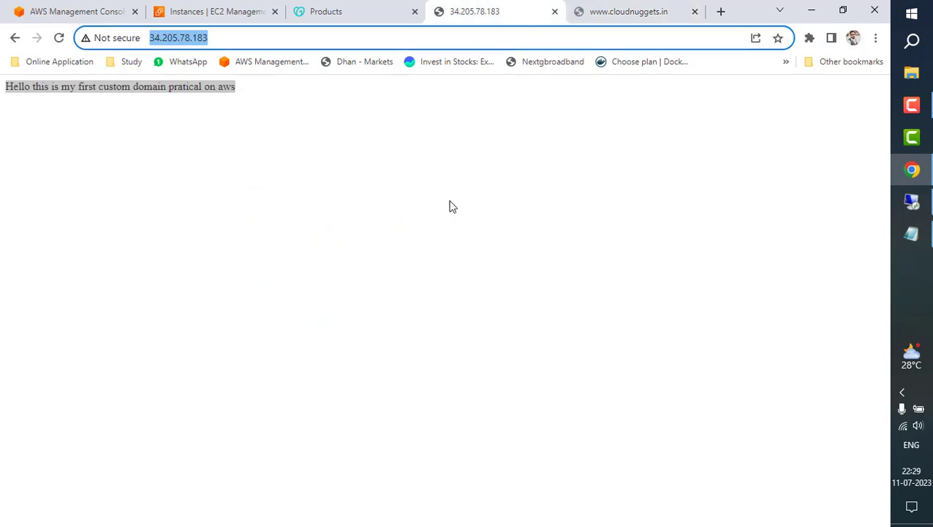
{"action": "left_click", "coordinate": [233, 10]}
{"action": "left_click", "coordinate": [48, 13]}
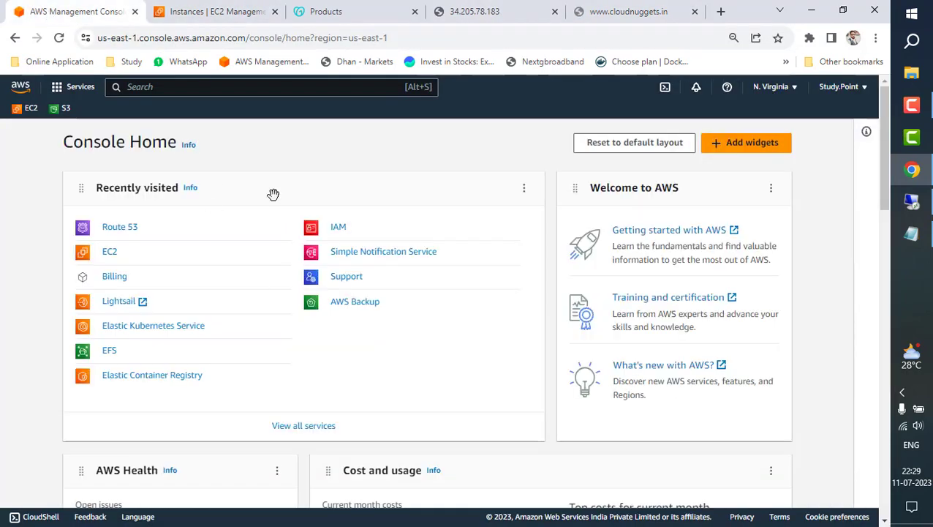
{"action": "left_click", "coordinate": [147, 86]}
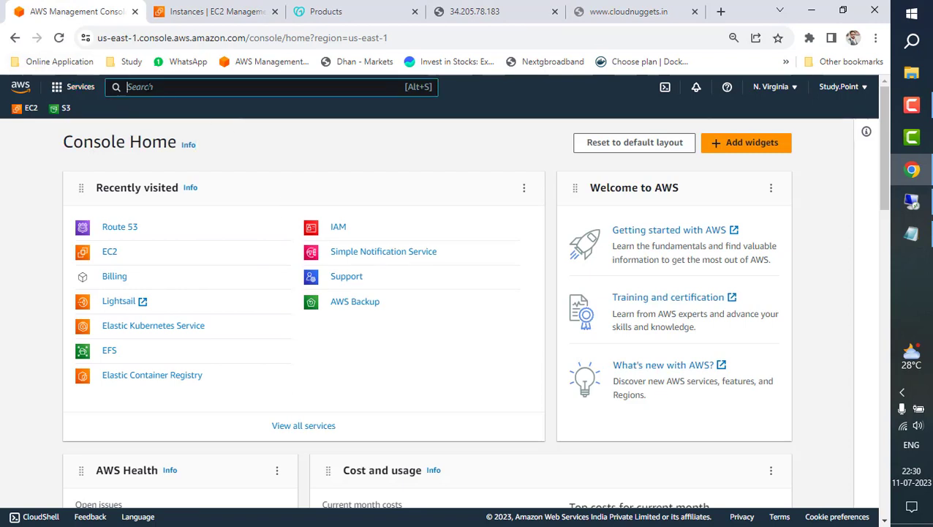
{"action": "type", "text": "r53"}
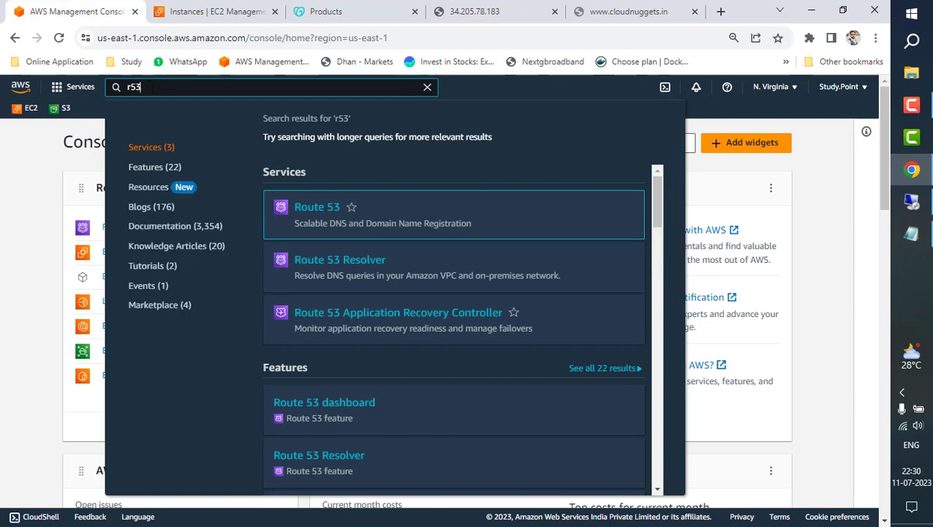
{"action": "left_click", "coordinate": [317, 210]}
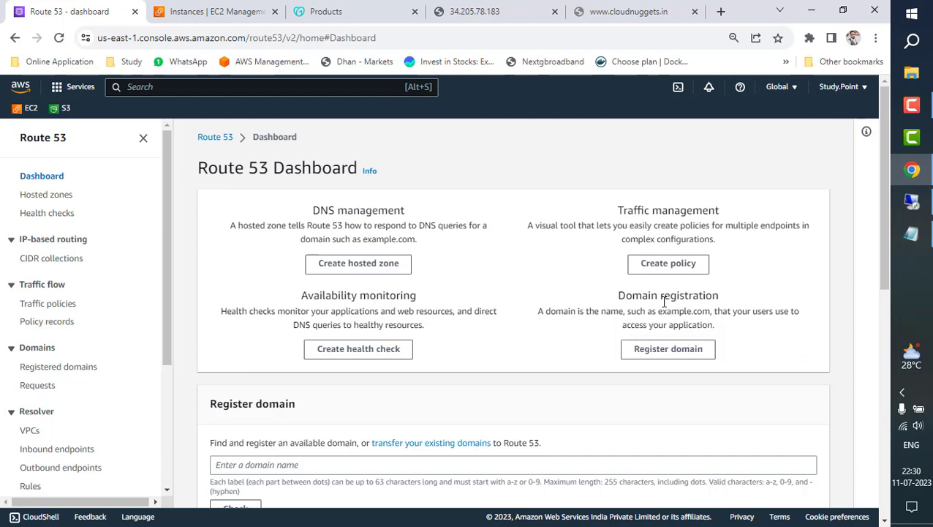
{"action": "left_click", "coordinate": [362, 10]}
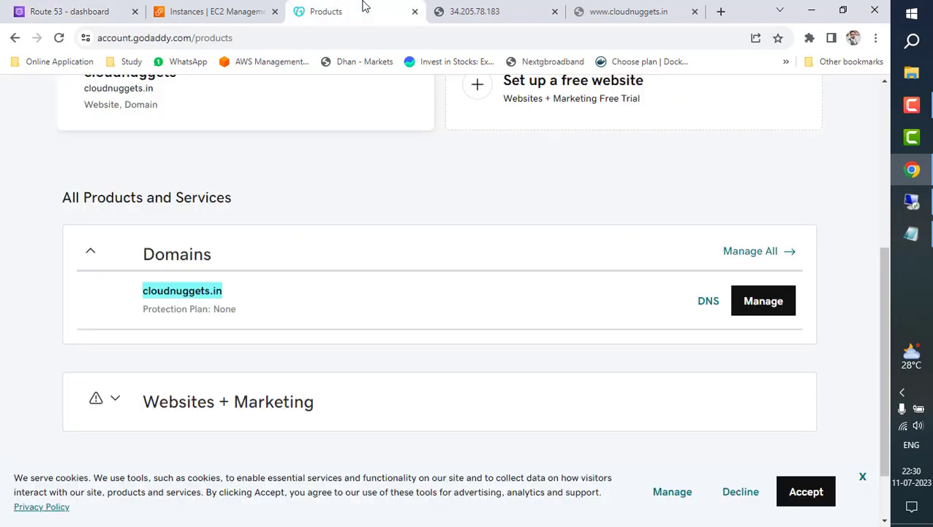
{"action": "left_click", "coordinate": [78, 8]}
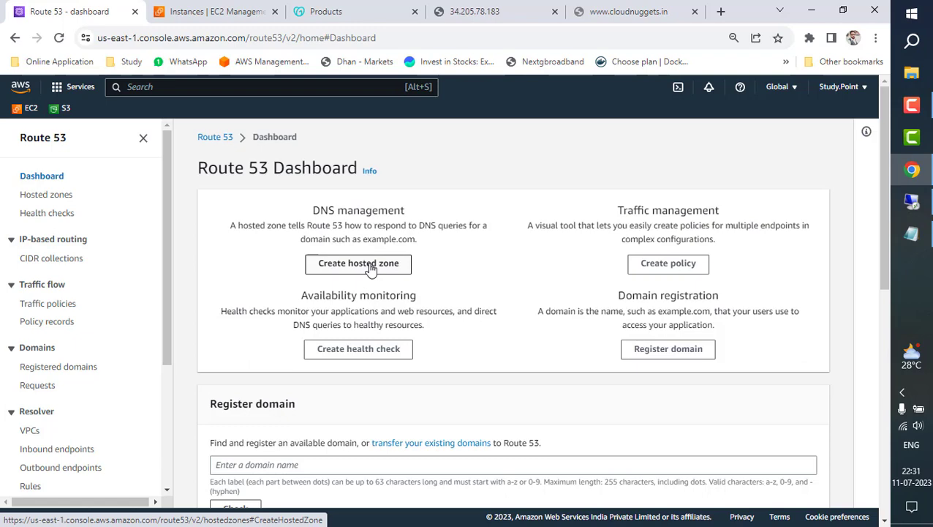
Step: Switch to the Notepad notes and add "1. We can create multiple host zone in aws" below the Route 53 heading
{"action": "left_click", "coordinate": [914, 236]}
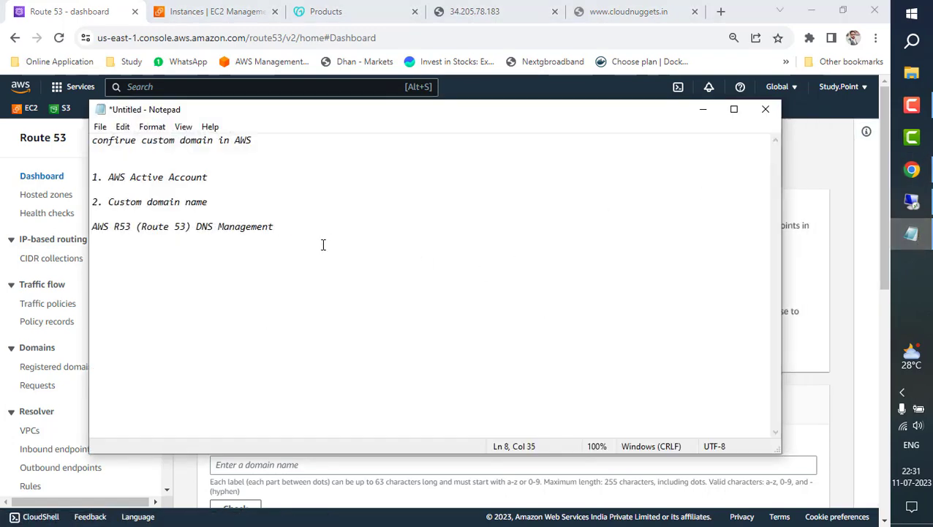
{"action": "key", "text": "Return"}
{"action": "key", "text": "Return"}
{"action": "type", "text": "1. We can "}
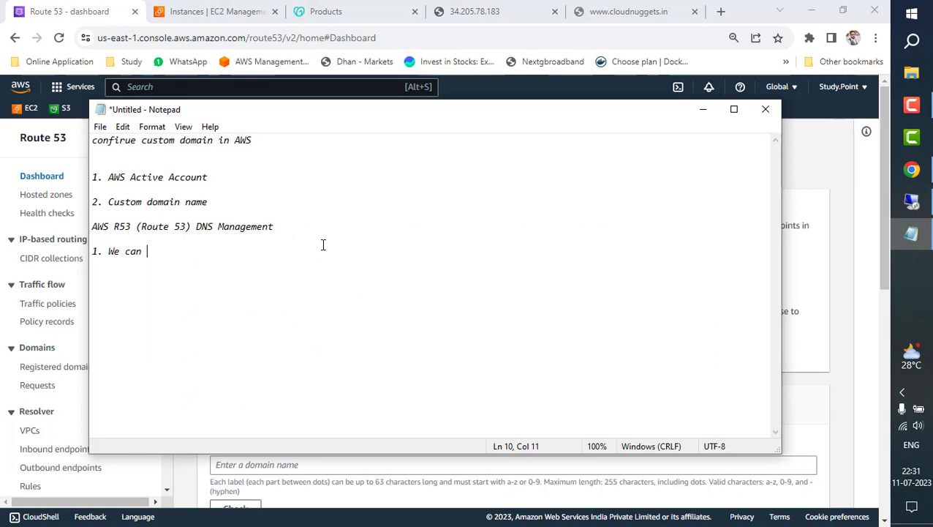
{"action": "type", "text": "create multiple "}
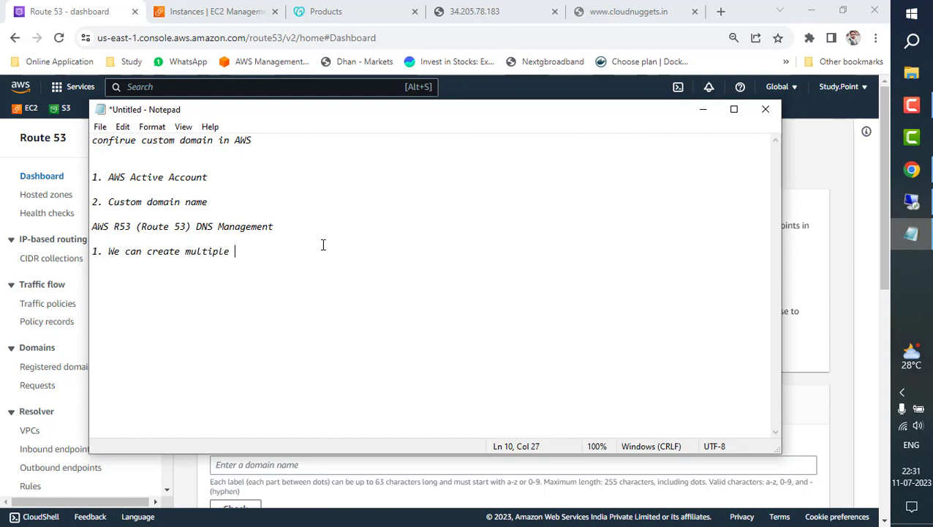
{"action": "type", "text": "host zone in aws"}
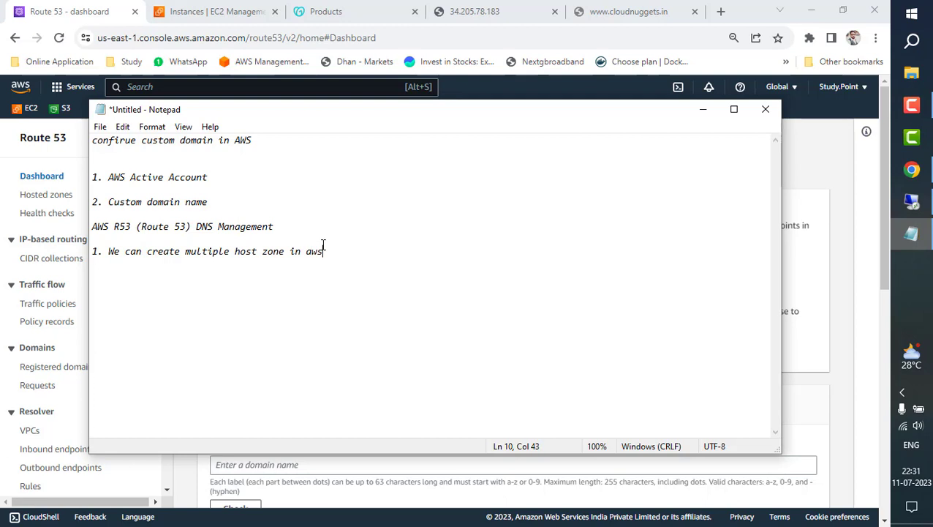
Step: Add the note "2. R52 is a globle service" below the first point and minimize Notepad
{"action": "key", "text": "Return"}
{"action": "key", "text": "Return"}
{"action": "type", "text": "2."}
{"action": "type", "text": "R52 is a gloable "}
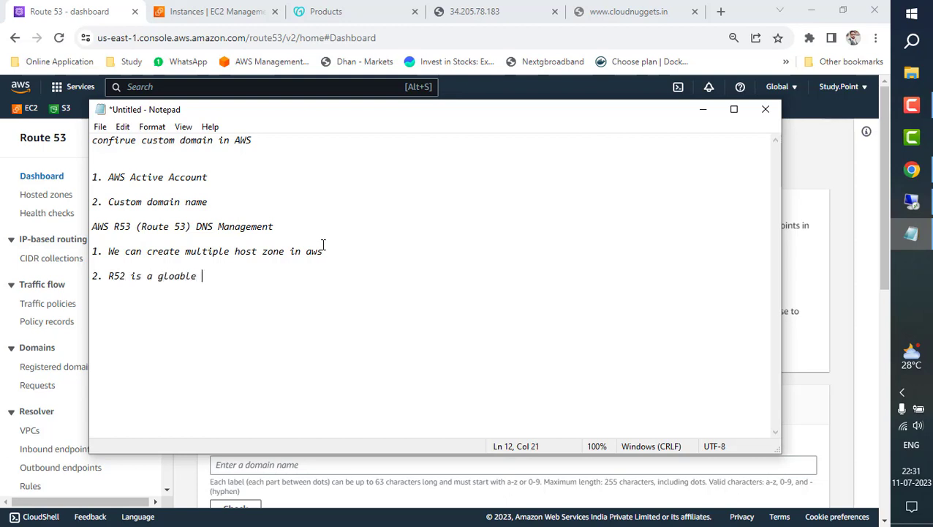
{"action": "type", "text": "service"}
{"action": "left_click", "coordinate": [182, 278]}
{"action": "key", "text": "BackSpace"}
{"action": "left_click", "coordinate": [341, 272]}
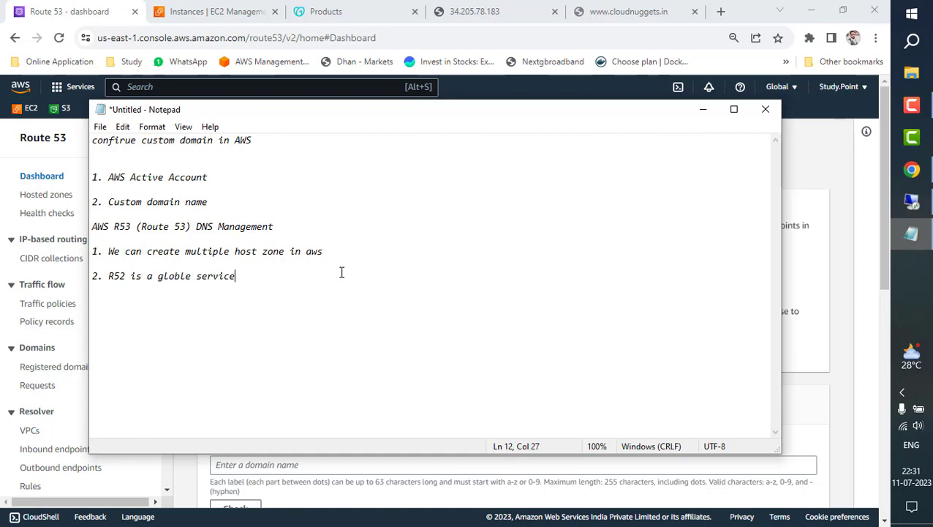
{"action": "left_click", "coordinate": [703, 109]}
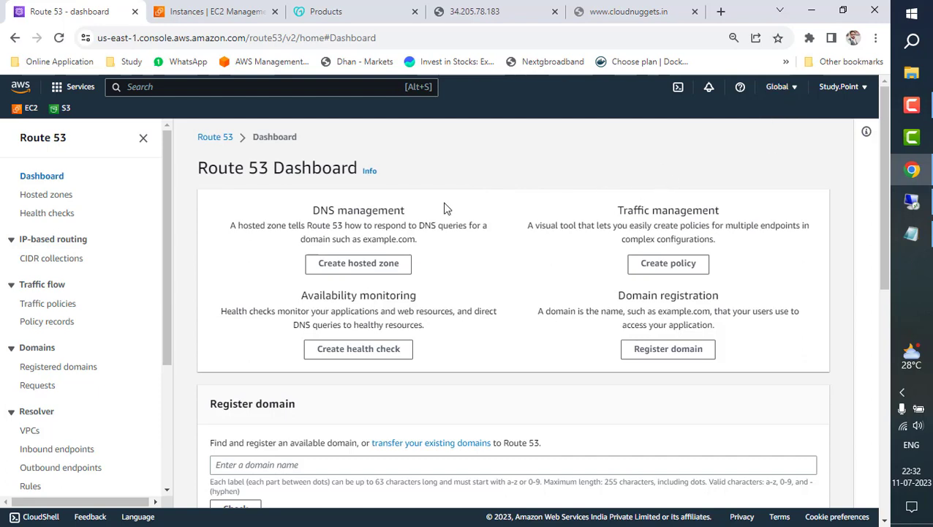
Step: Review the AWS region list on the Route 53 dashboard and close it without choosing a region
{"action": "left_click", "coordinate": [795, 92]}
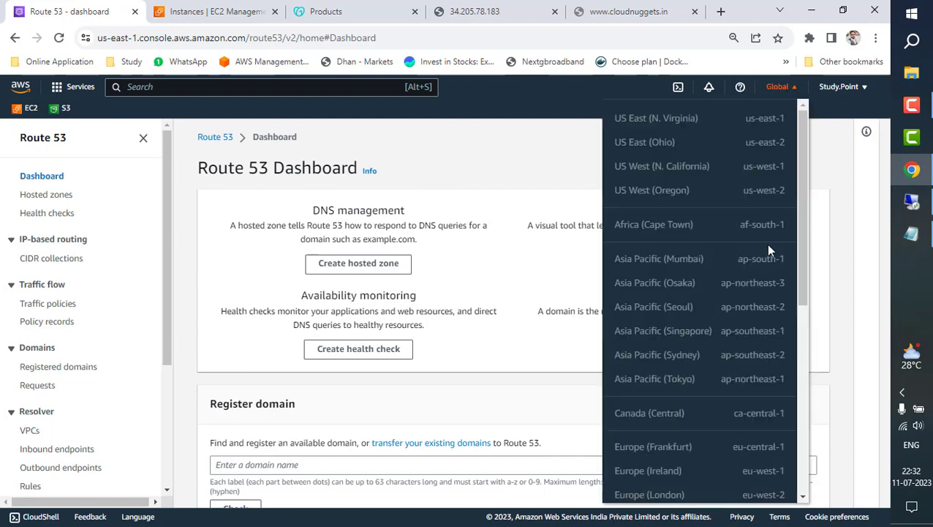
{"action": "scroll", "coordinate": [738, 348], "scroll_direction": "down", "scroll_amount": 5}
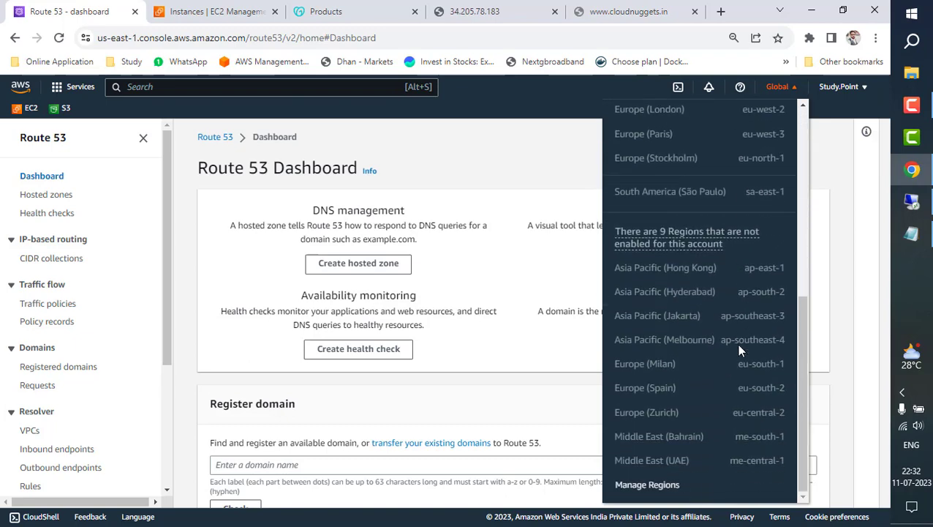
{"action": "scroll", "coordinate": [740, 351], "scroll_direction": "up", "scroll_amount": 5}
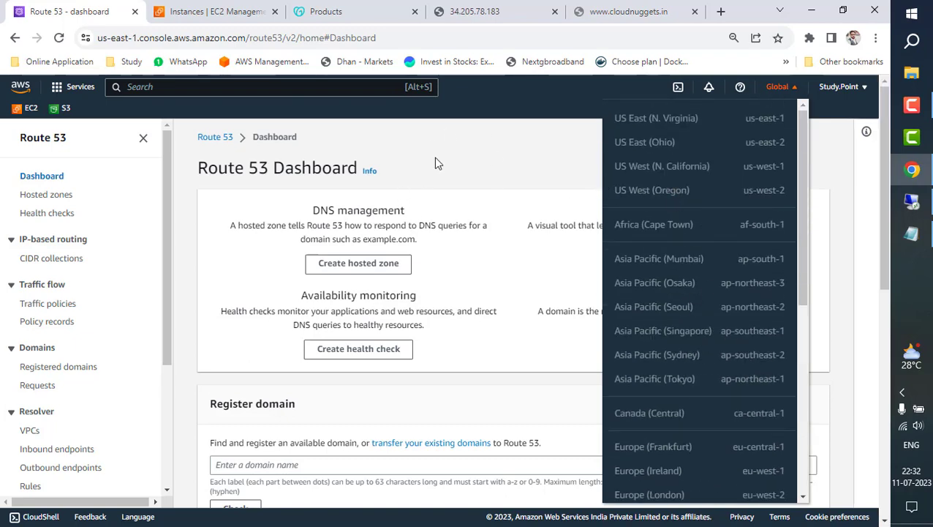
{"action": "left_click", "coordinate": [481, 167]}
Step: Reopen the Notepad notes and add "3. r53 is a server less service" below the second point
{"action": "left_click", "coordinate": [911, 234]}
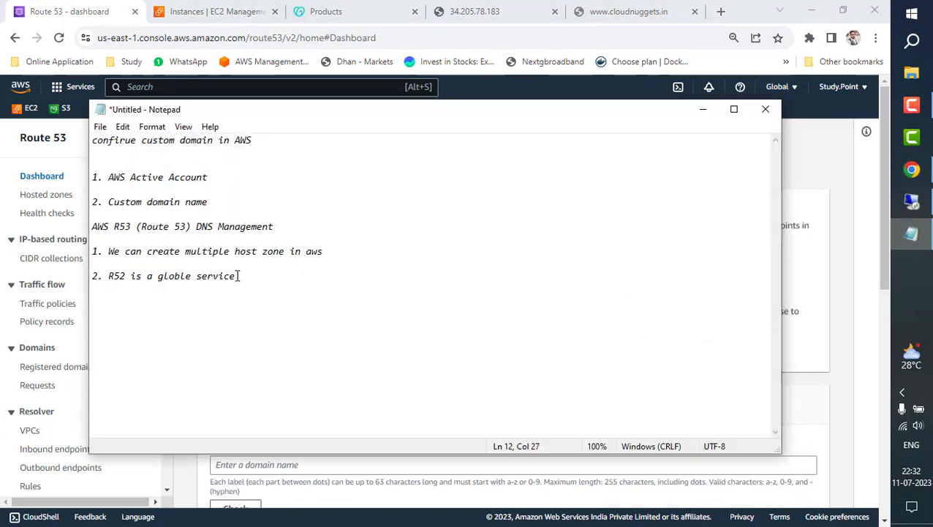
{"action": "key", "text": "Return"}
{"action": "key", "text": "Return"}
{"action": "type", "text": "3. r53 is a se"}
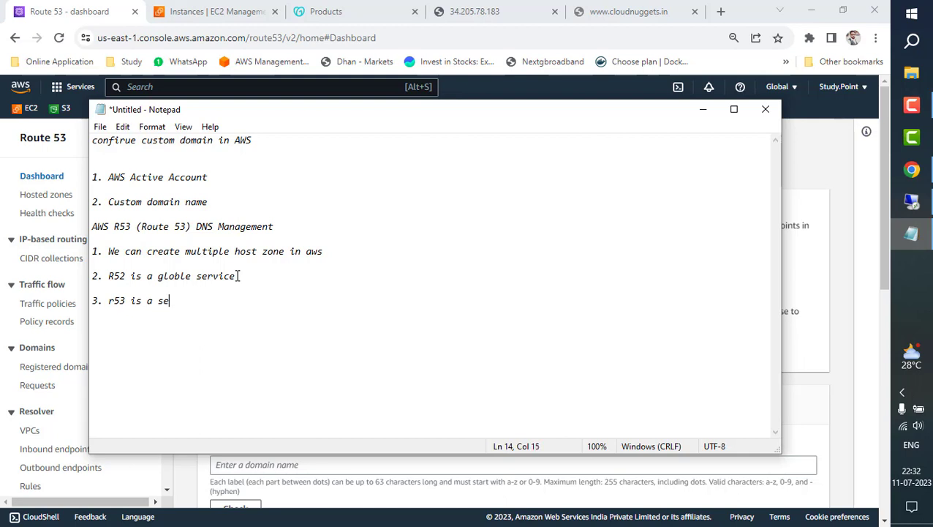
{"action": "type", "text": "rver Less service"}
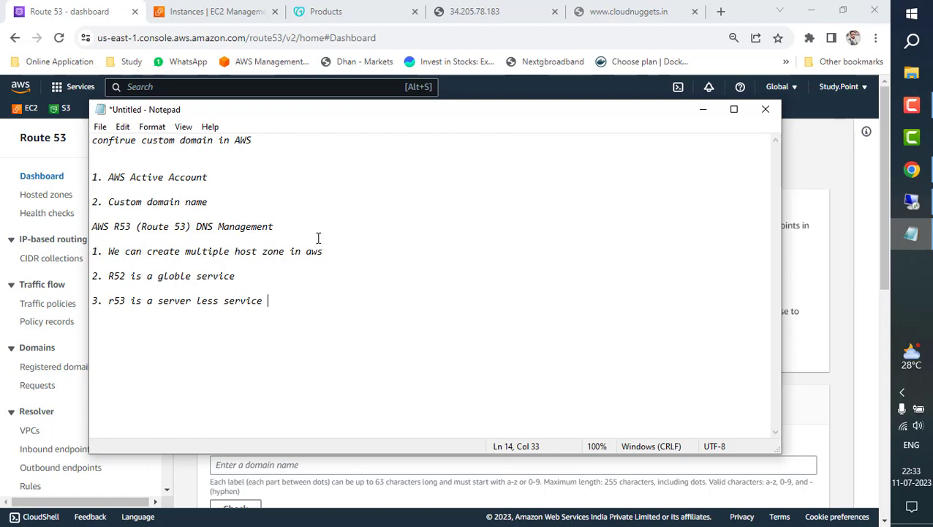
Step: Return to the Route 53 dashboard, read the DNS management description, and open the hosted zone creation form
{"action": "left_click", "coordinate": [704, 114]}
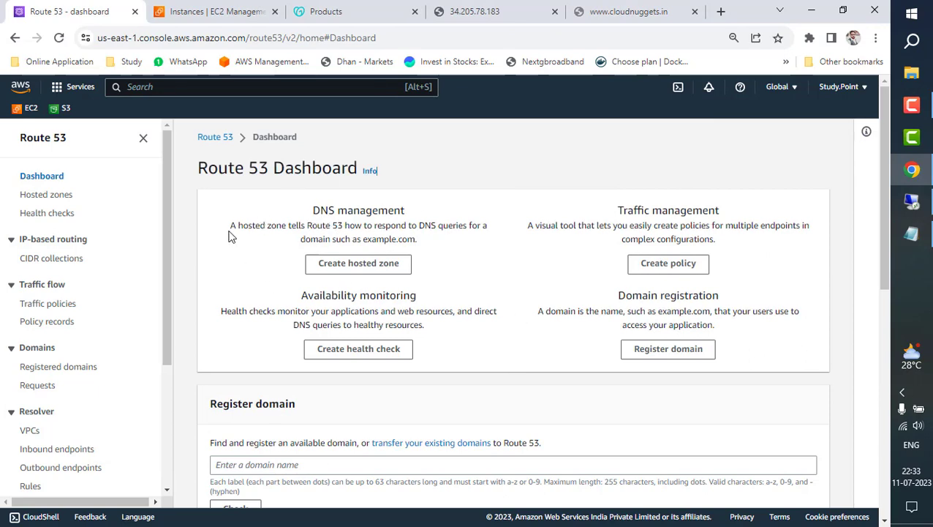
{"action": "left_click_drag", "start_coordinate": [229, 226], "coordinate": [421, 243]}
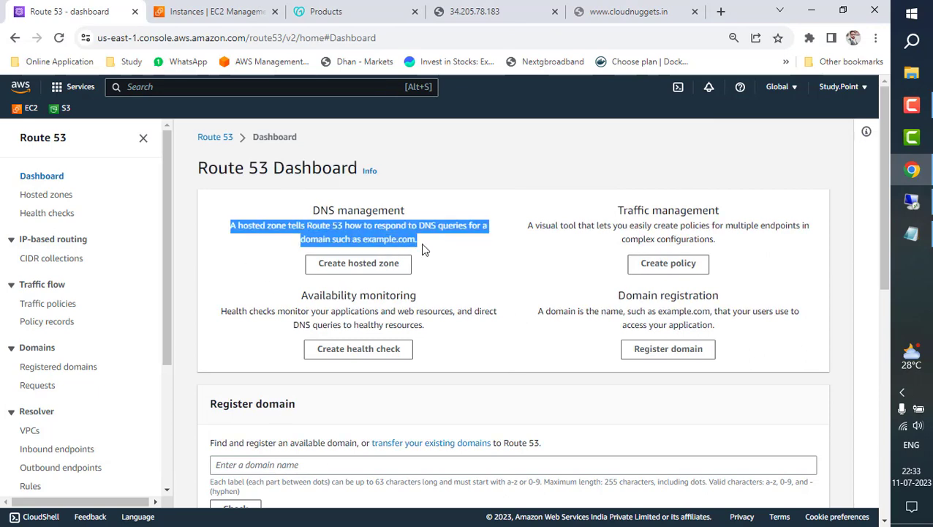
{"action": "left_click", "coordinate": [360, 265]}
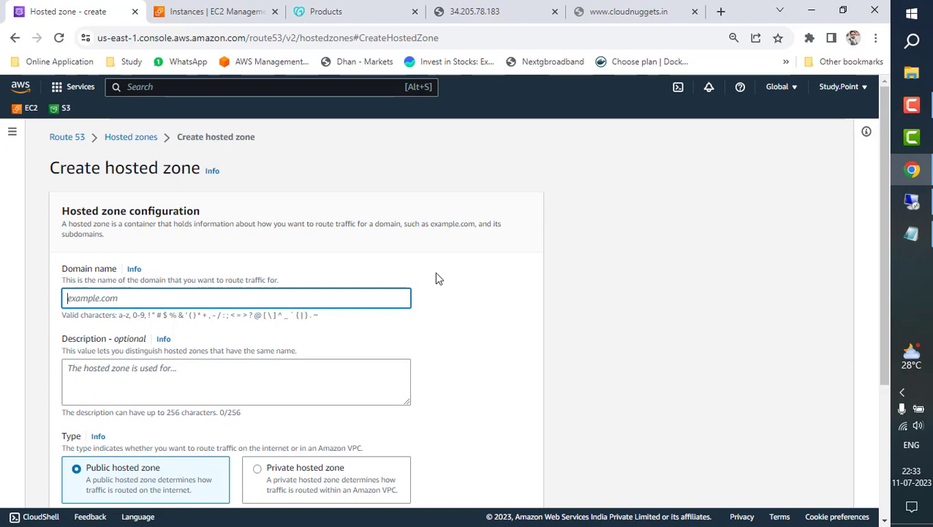
Step: Check the Hosted zones list for existing zones, then return to the Route 53 dashboard and reopen the hosted zone creation form
{"action": "left_click", "coordinate": [138, 145]}
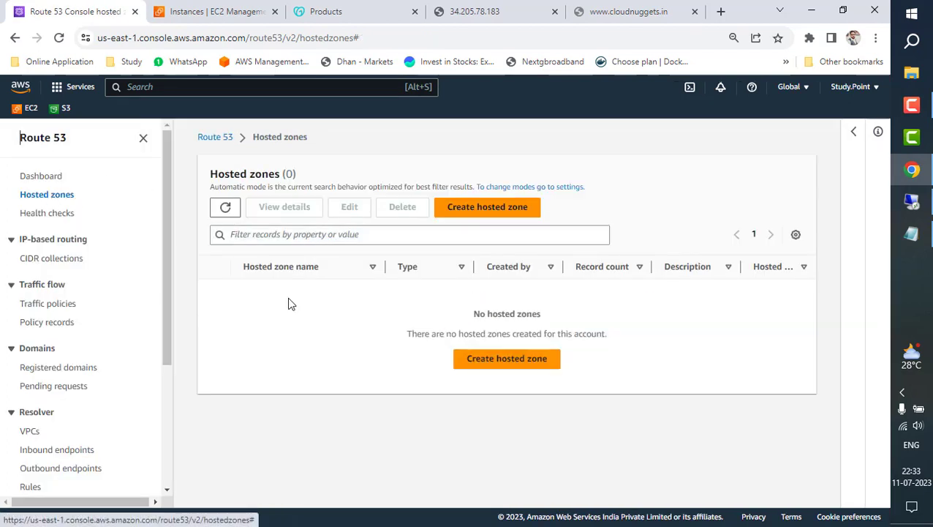
{"action": "left_click_drag", "start_coordinate": [478, 315], "coordinate": [607, 332]}
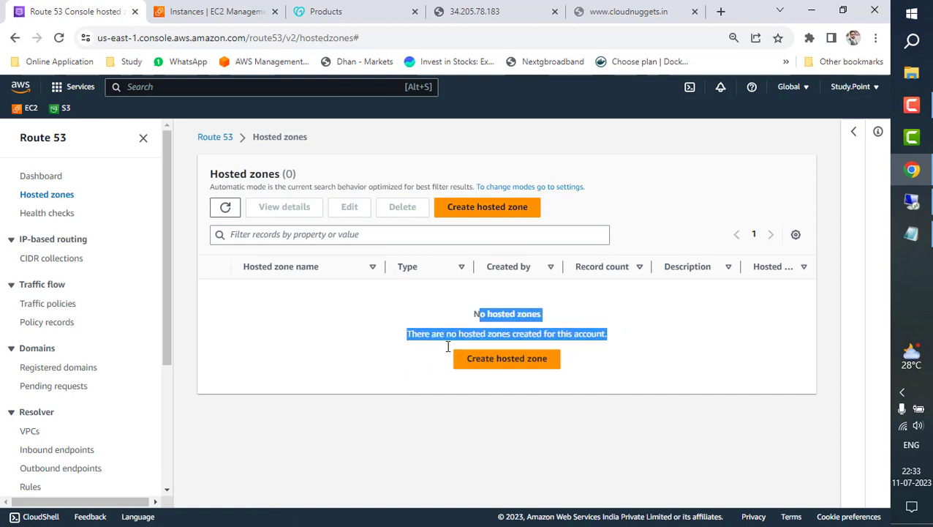
{"action": "left_click", "coordinate": [46, 176]}
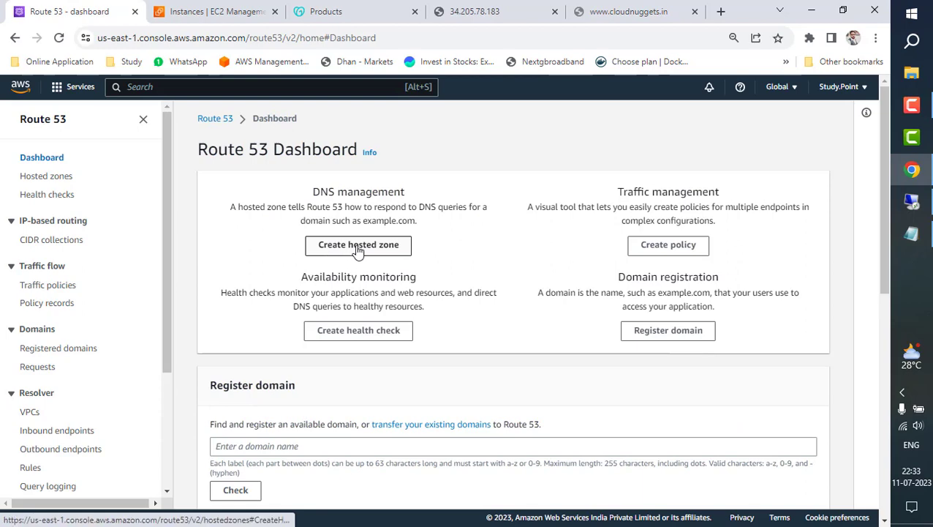
{"action": "left_click", "coordinate": [359, 263]}
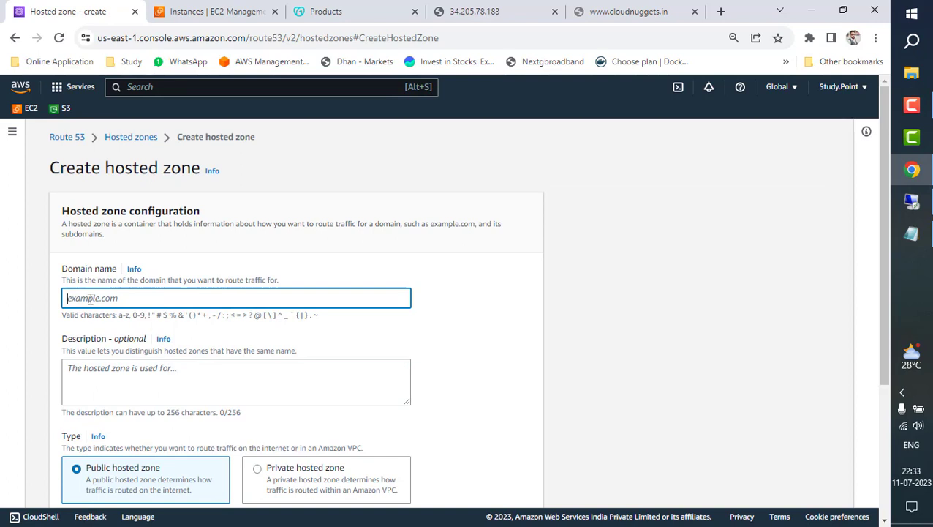
Step: Check the domain listed in the GoDaddy products page and enter cloudnuggets.in as the hosted zone's domain name
{"action": "scroll", "coordinate": [89, 297], "scroll_direction": "down", "scroll_amount": 1}
{"action": "scroll", "coordinate": [89, 296], "scroll_direction": "up", "scroll_amount": 1}
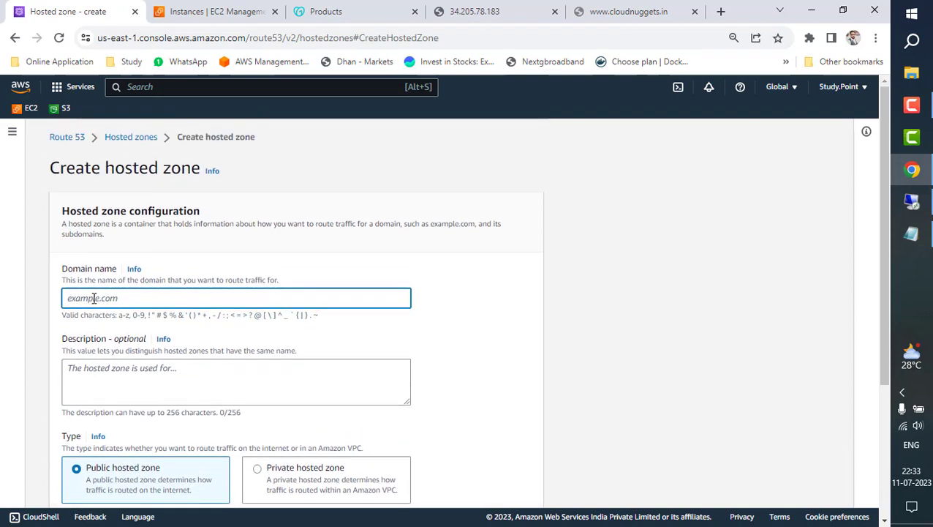
{"action": "left_click", "coordinate": [332, 12]}
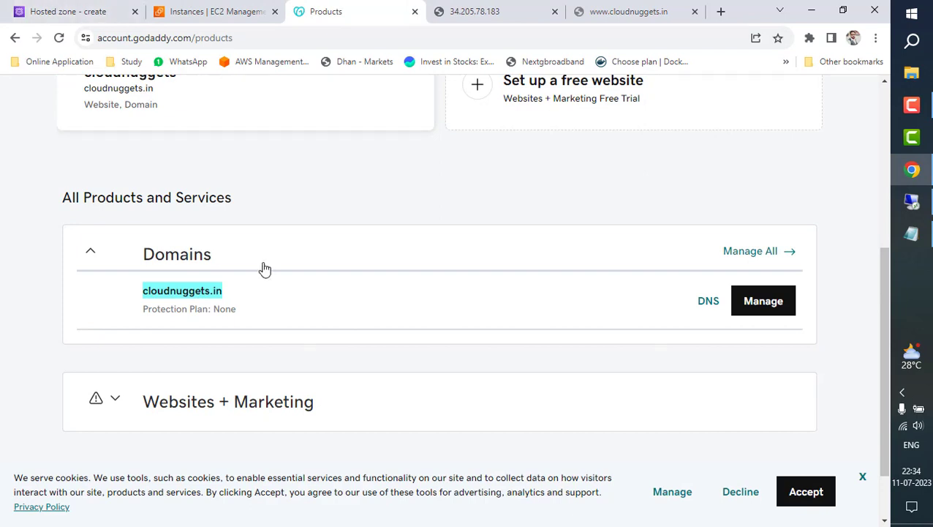
{"action": "left_click", "coordinate": [70, 11]}
{"action": "type", "text": "cloudnuggets.in"}
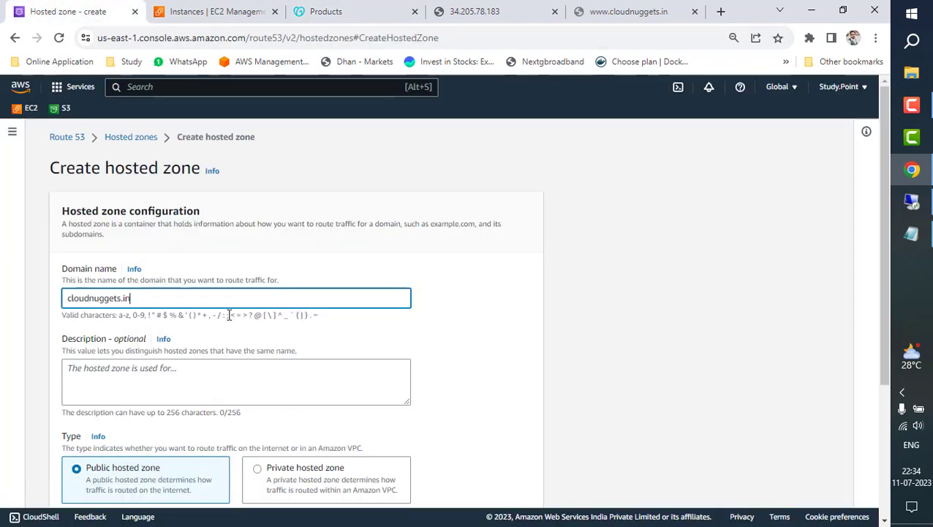
Step: Enter the description "custom domain", keep the Public hosted zone type, and create the hosted zone
{"action": "scroll", "coordinate": [287, 381], "scroll_direction": "down", "scroll_amount": 3}
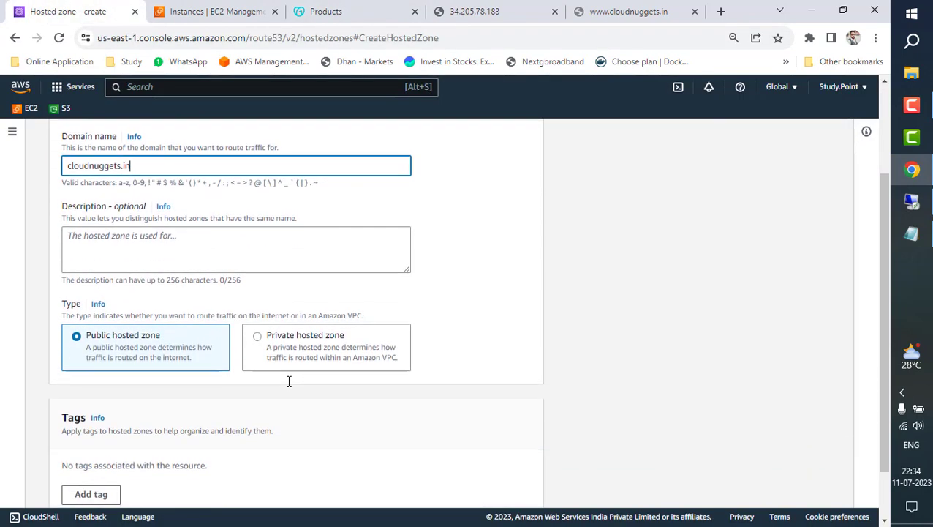
{"action": "left_click", "coordinate": [148, 252]}
{"action": "type", "text": "custom"}
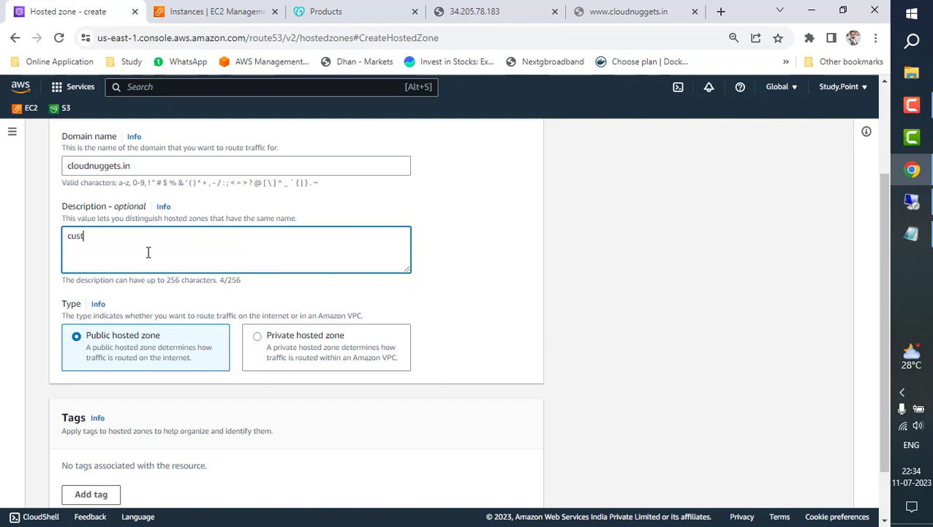
{"action": "type", "text": "in"}
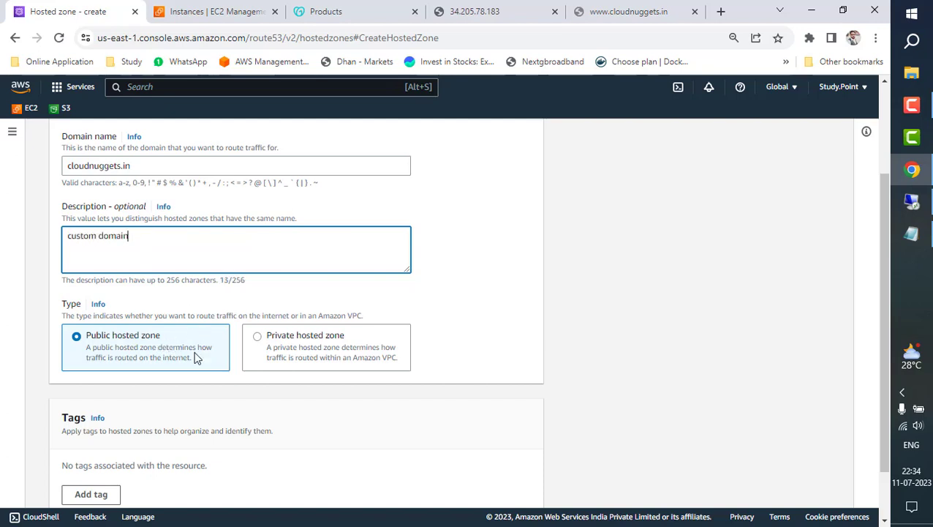
{"action": "scroll", "coordinate": [390, 426], "scroll_direction": "down", "scroll_amount": 2}
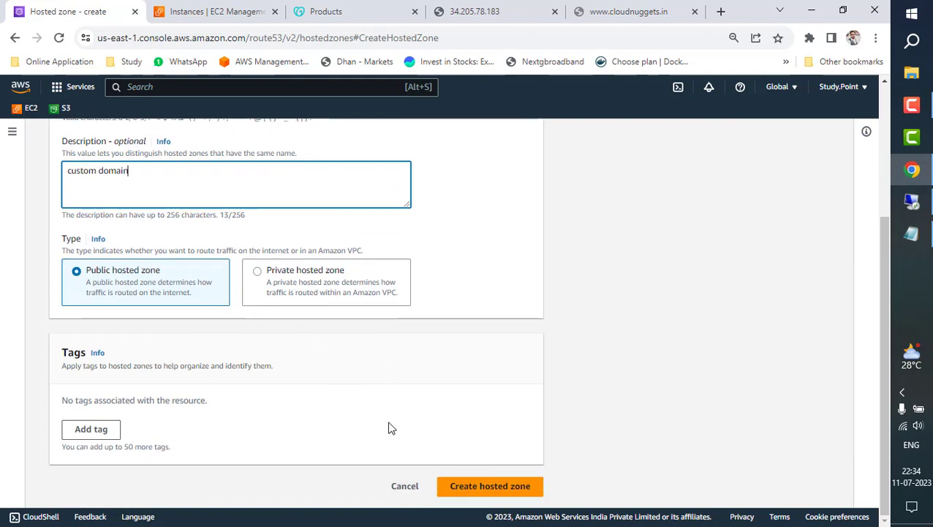
{"action": "left_click", "coordinate": [477, 481]}
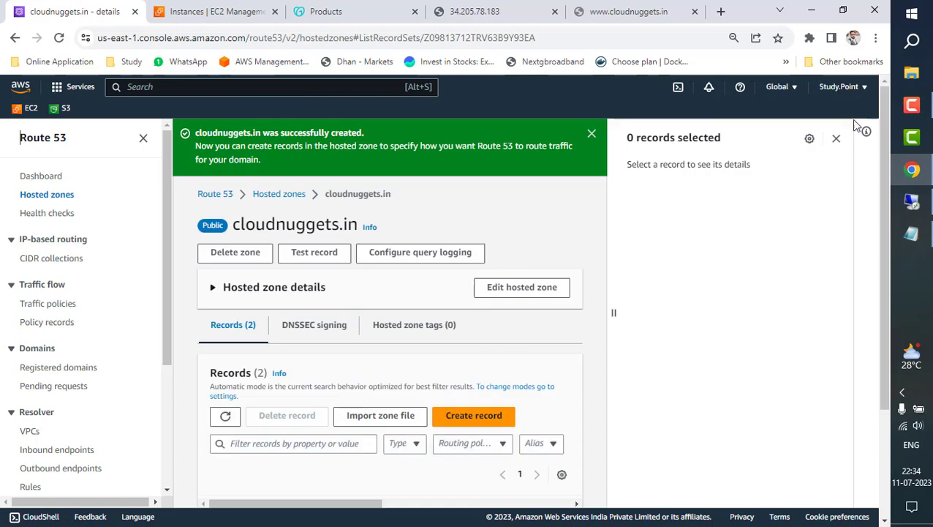
Step: Close the record details pane, review the new zone's NS and SOA records, and go back to the Hosted zones list
{"action": "left_click", "coordinate": [835, 138]}
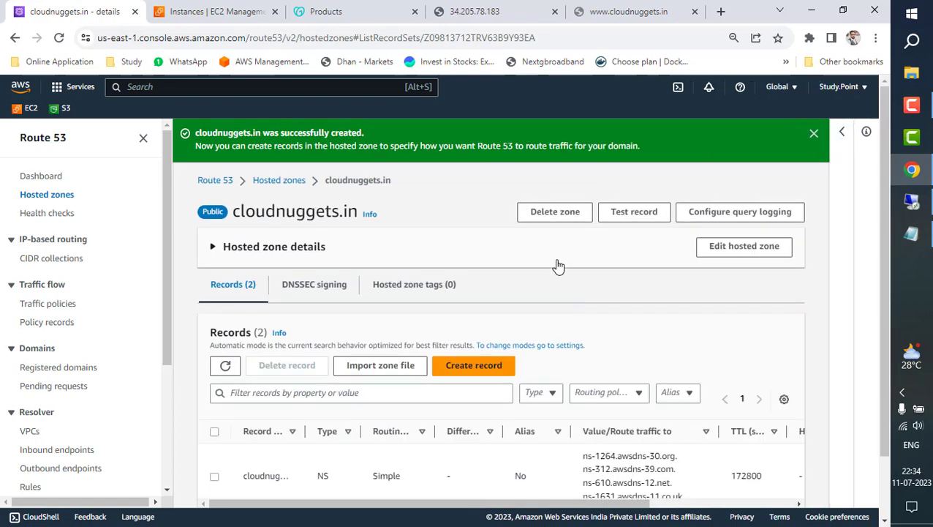
{"action": "scroll", "coordinate": [512, 292], "scroll_direction": "down", "scroll_amount": 1}
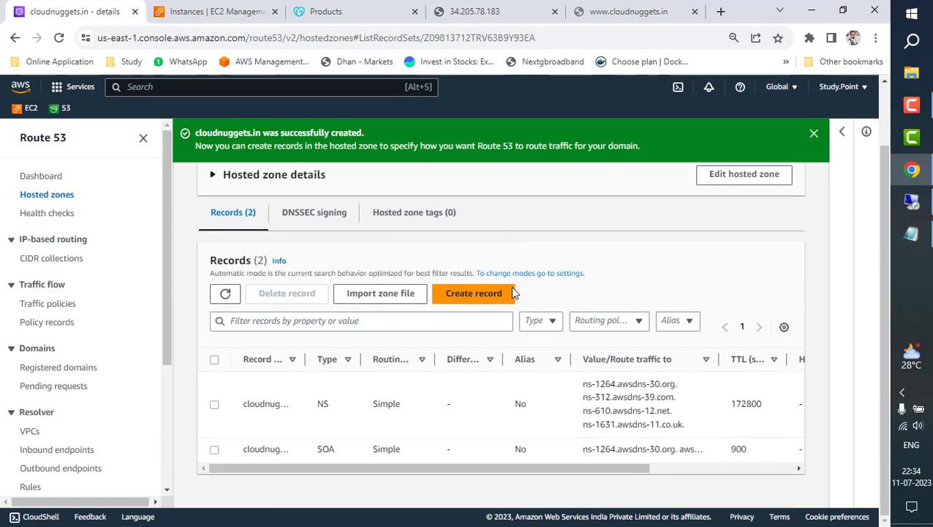
{"action": "scroll", "coordinate": [511, 293], "scroll_direction": "up", "scroll_amount": 1}
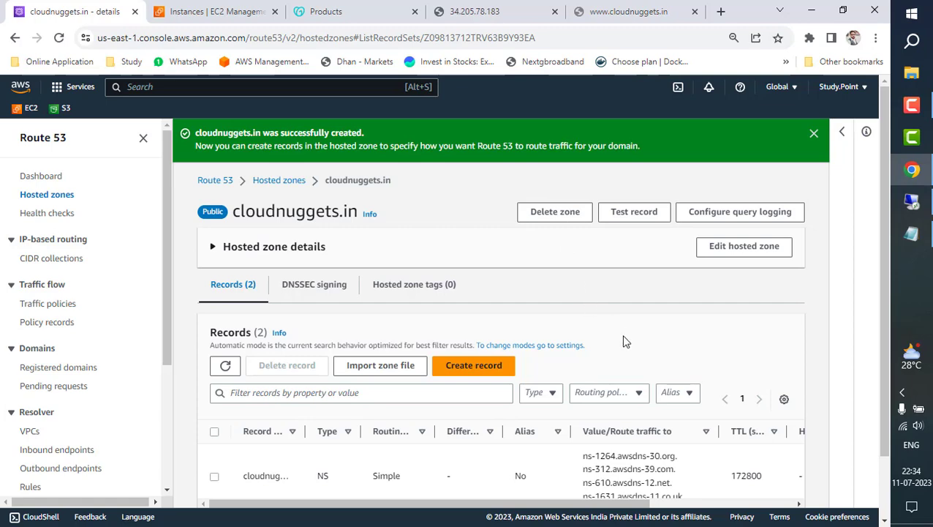
{"action": "scroll", "coordinate": [626, 341], "scroll_direction": "down", "scroll_amount": 1}
{"action": "scroll", "coordinate": [623, 340], "scroll_direction": "up", "scroll_amount": 1}
{"action": "scroll", "coordinate": [588, 340], "scroll_direction": "down", "scroll_amount": 1}
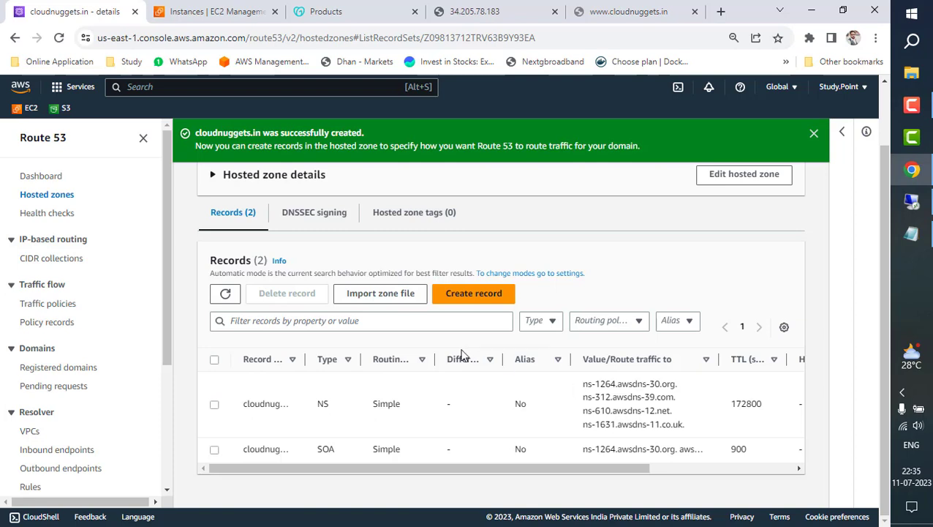
{"action": "left_click", "coordinate": [43, 198]}
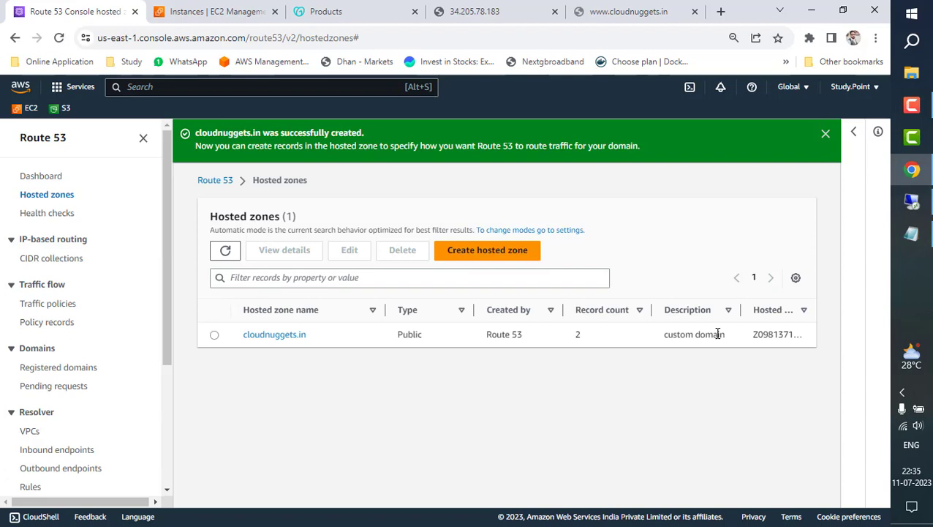
{"action": "left_click", "coordinate": [477, 257]}
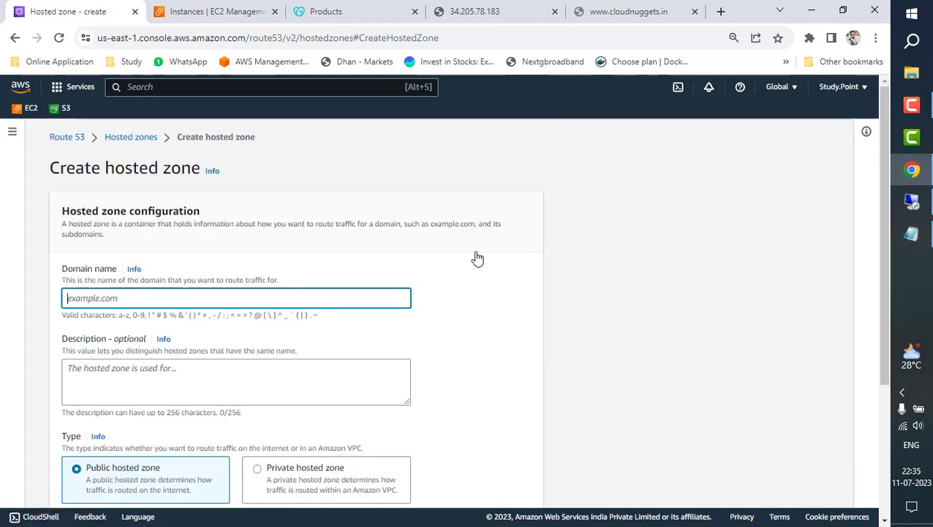
{"action": "scroll", "coordinate": [477, 368], "scroll_direction": "down", "scroll_amount": 3}
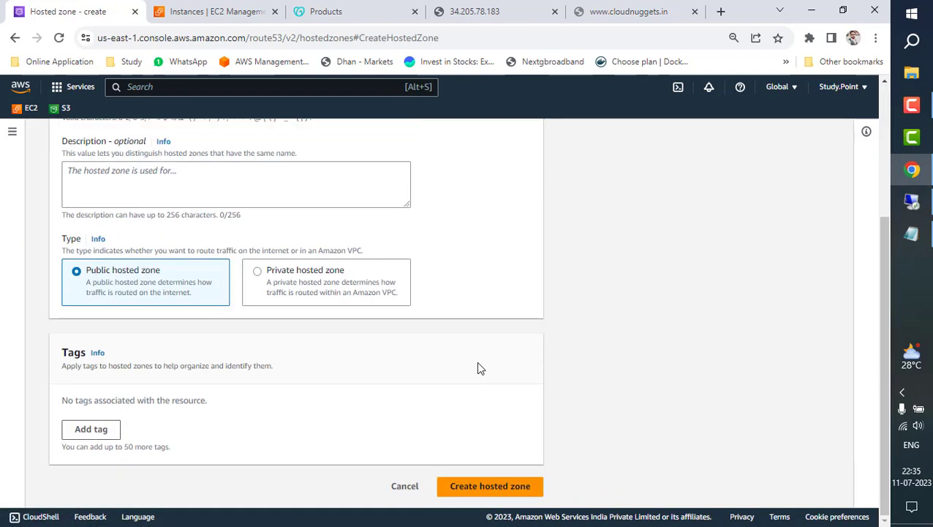
{"action": "left_click", "coordinate": [405, 487]}
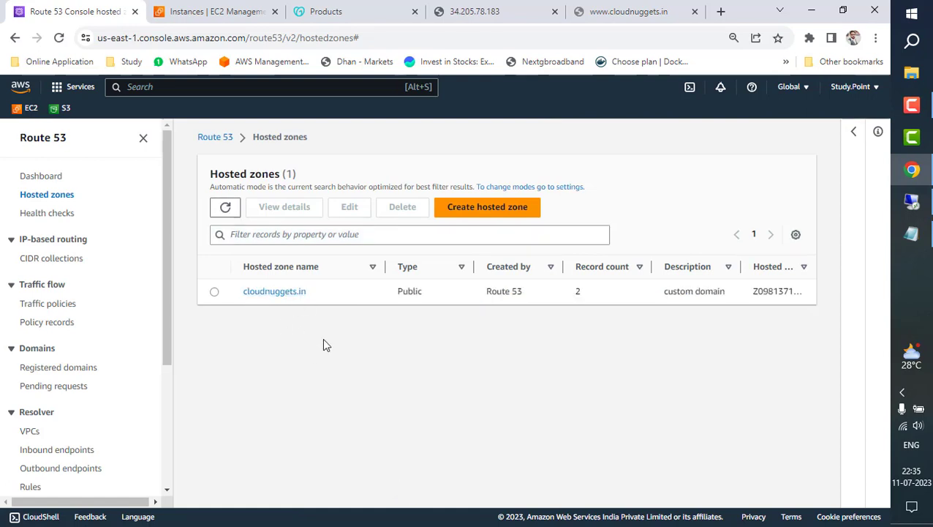
Step: Open the cloudnuggets.in hosted zone's records and compare the web pages at 34.205.78.183 and cloudnuggets.in before returning to the zone
{"action": "left_click", "coordinate": [272, 292]}
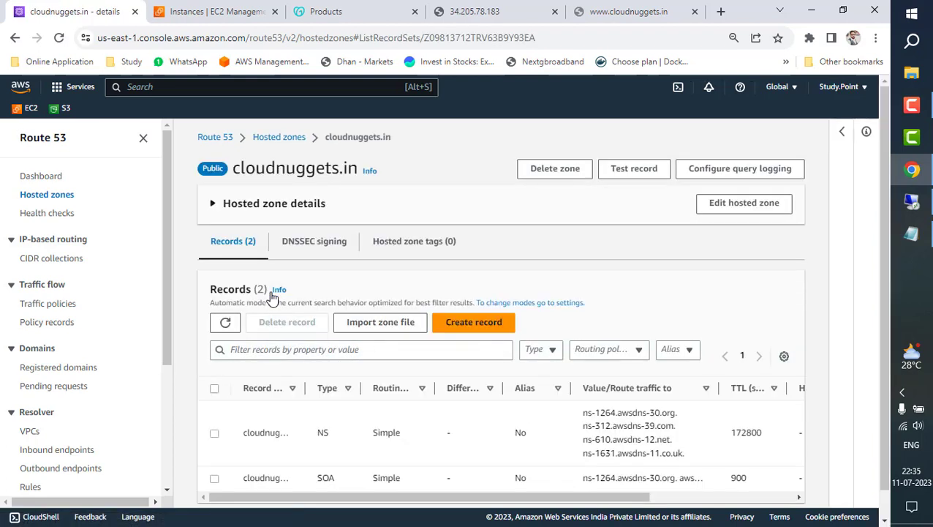
{"action": "scroll", "coordinate": [370, 289], "scroll_direction": "down", "scroll_amount": 1}
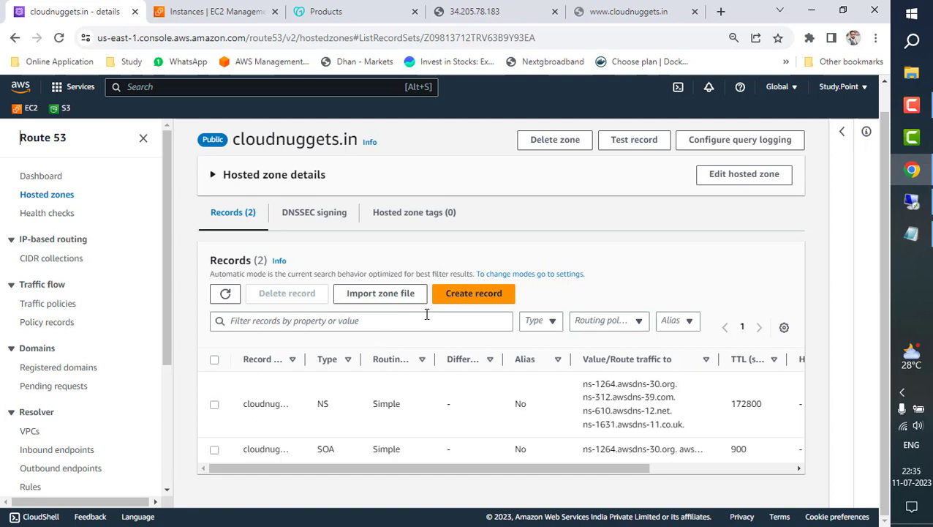
{"action": "left_click", "coordinate": [454, 12]}
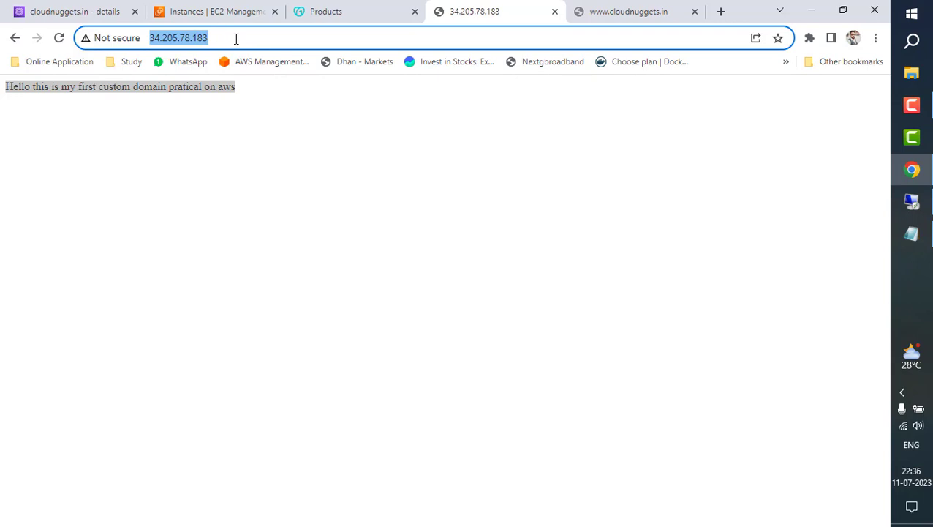
{"action": "left_click", "coordinate": [612, 8]}
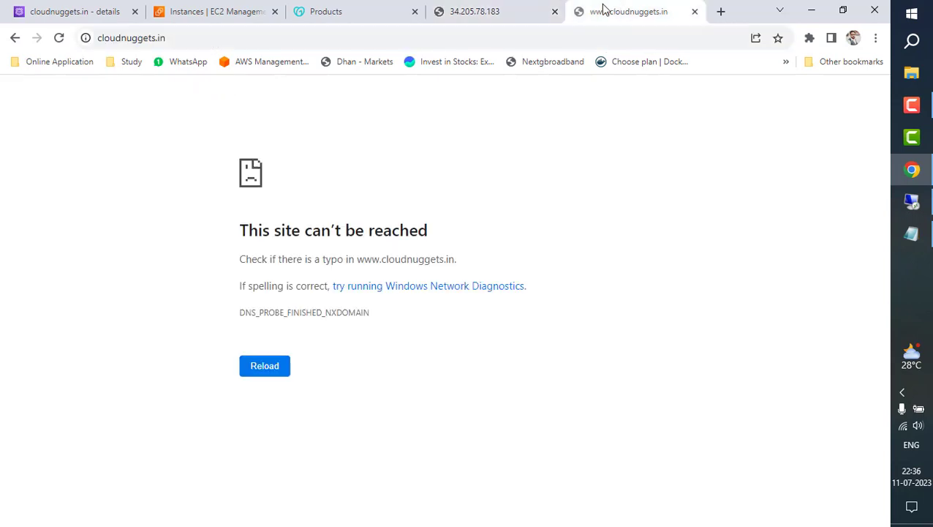
{"action": "left_click", "coordinate": [280, 38]}
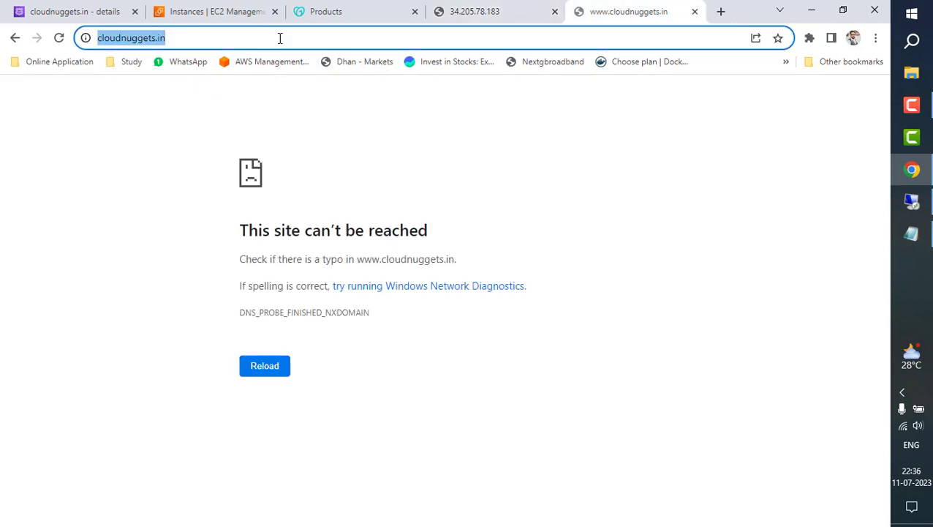
{"action": "left_click", "coordinate": [65, 10]}
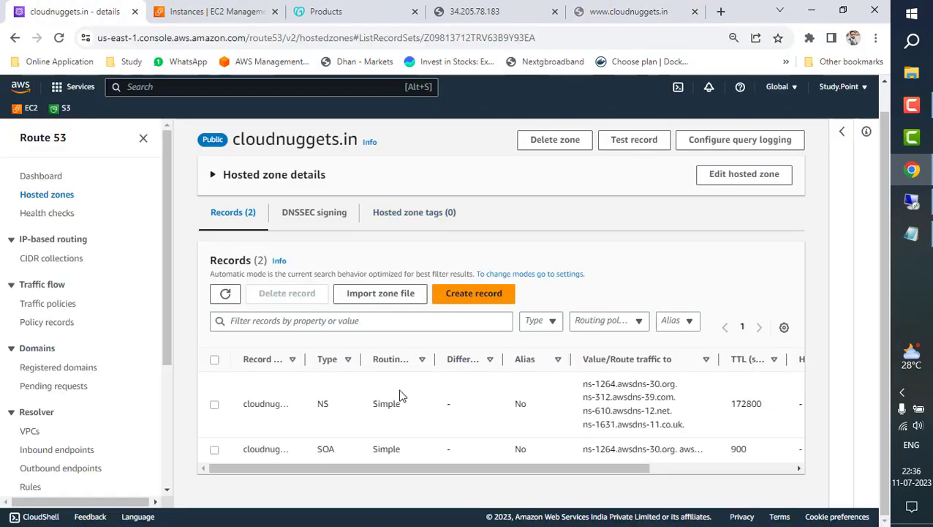
{"action": "left_click", "coordinate": [470, 297]}
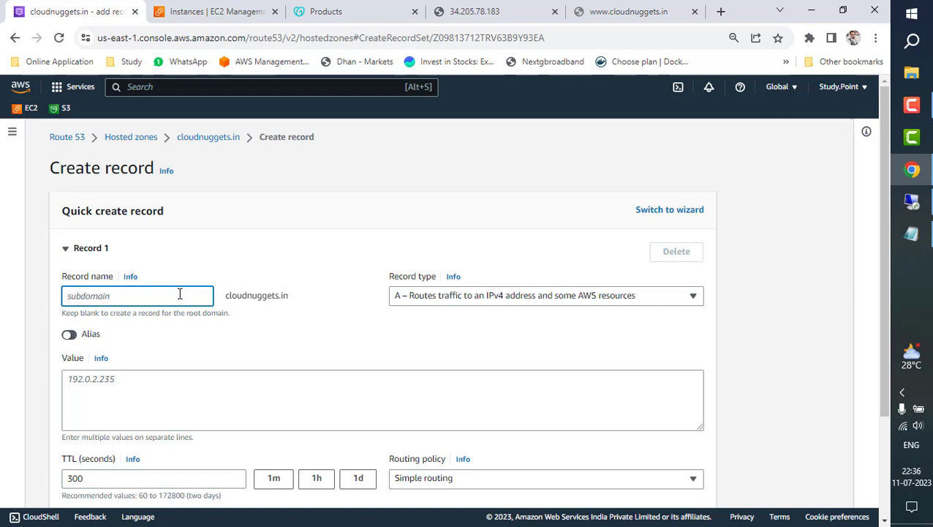
{"action": "type", "text": "www"}
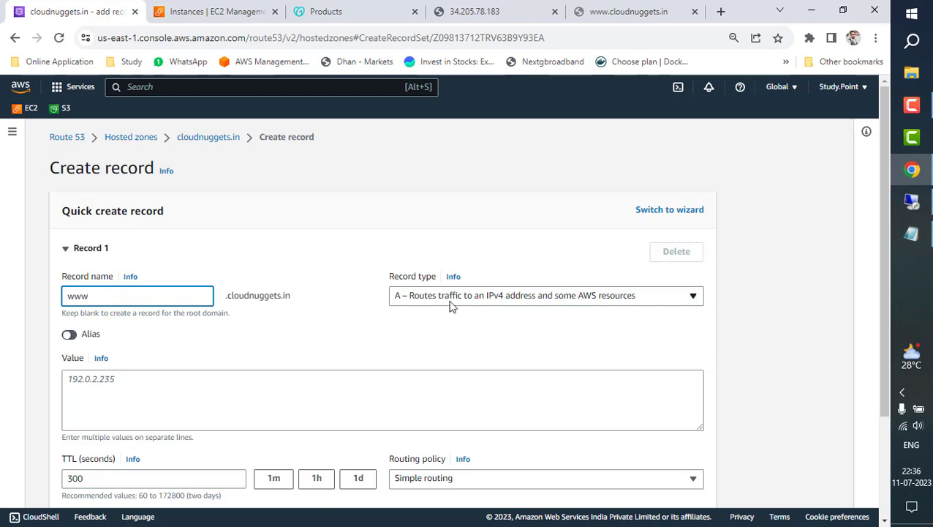
{"action": "scroll", "coordinate": [473, 322], "scroll_direction": "down", "scroll_amount": 1}
{"action": "scroll", "coordinate": [473, 322], "scroll_direction": "down", "scroll_amount": 1}
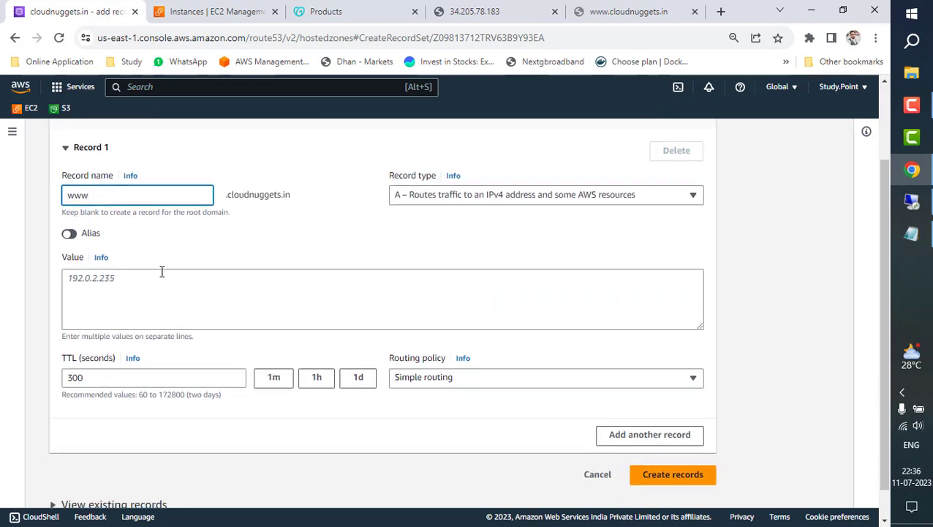
Step: Copy the webserver instance's private IPv4 address from EC2 and paste 172.31.82.173 as the www record's value
{"action": "left_click", "coordinate": [67, 280]}
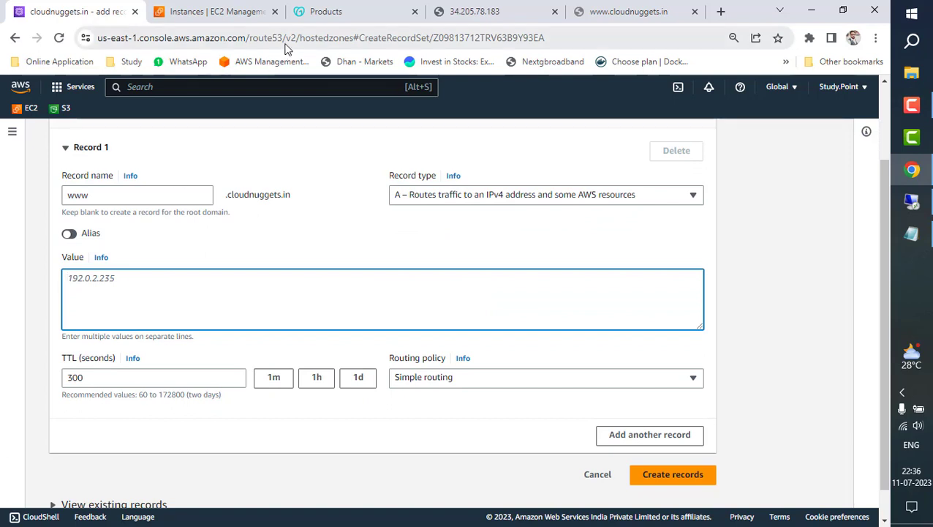
{"action": "left_click", "coordinate": [459, 11]}
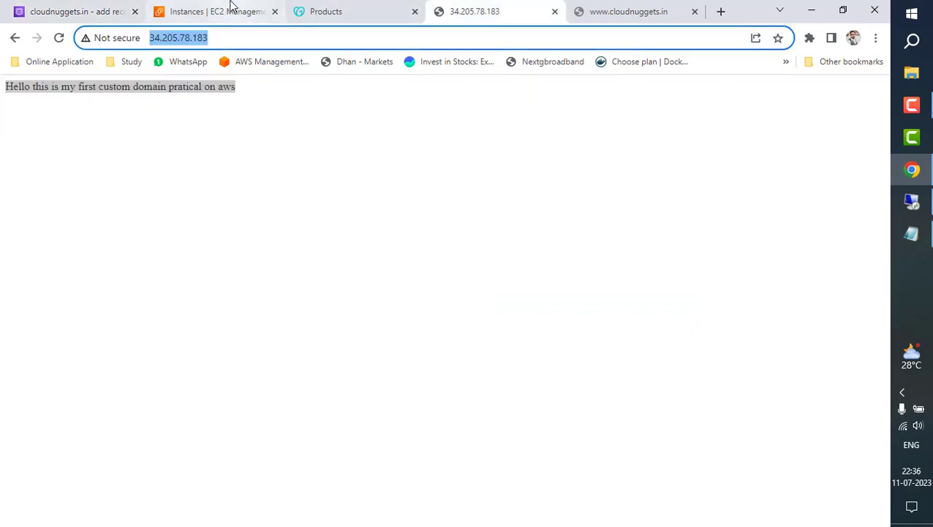
{"action": "left_click", "coordinate": [229, 8]}
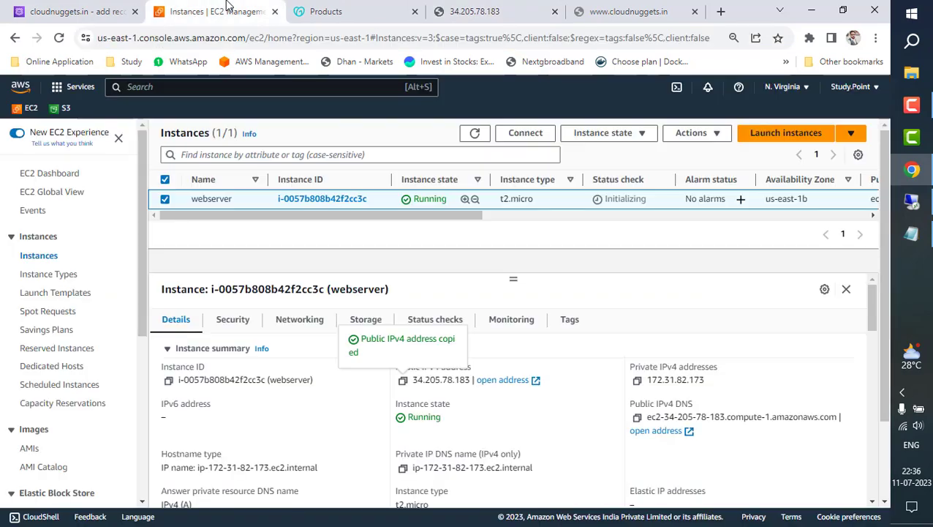
{"action": "left_click", "coordinate": [638, 381]}
{"action": "left_click", "coordinate": [465, 7]}
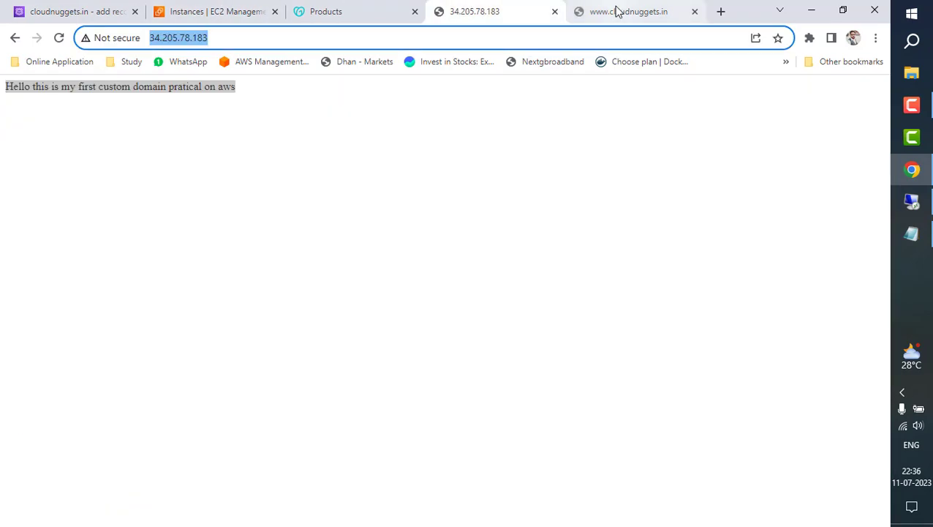
{"action": "left_click", "coordinate": [96, 7]}
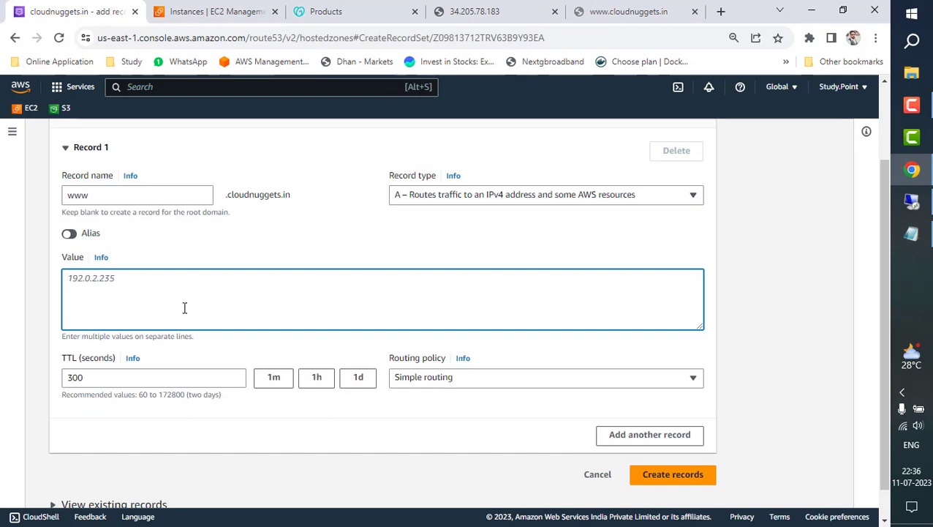
{"action": "key", "text": "ctrl+v"}
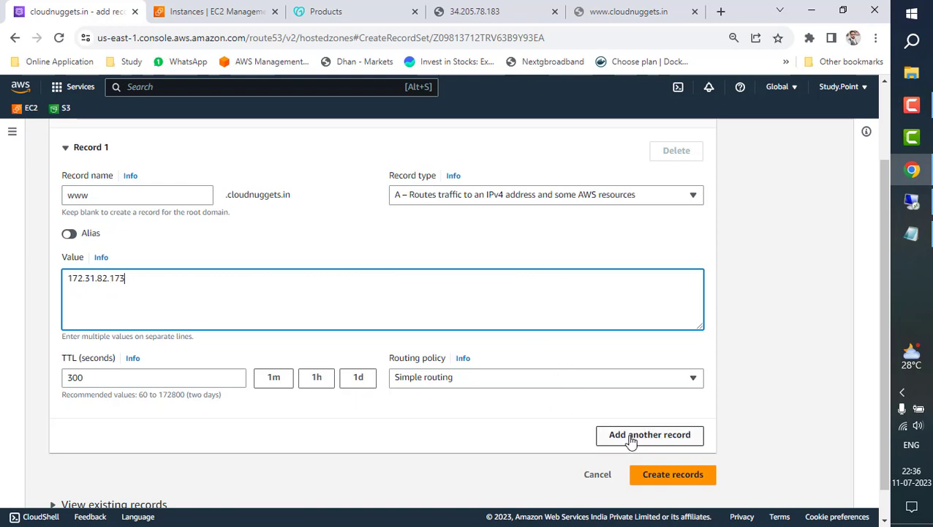
Step: Create the www A record in the cloudnuggets.in hosted zone
{"action": "left_click", "coordinate": [662, 477]}
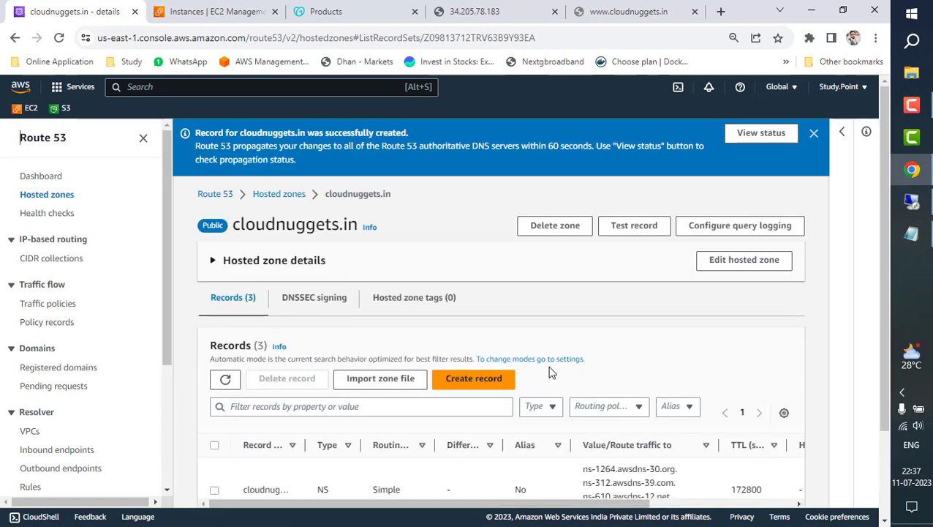
Step: Try to create a CNAME record named www with the value cloudnuggets.in in the same hosted zone
{"action": "left_click", "coordinate": [486, 380]}
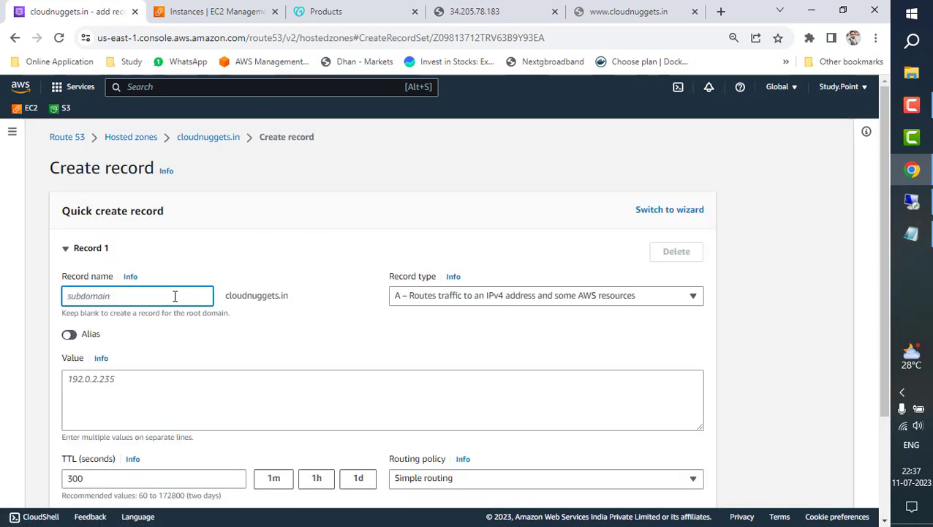
{"action": "type", "text": "www"}
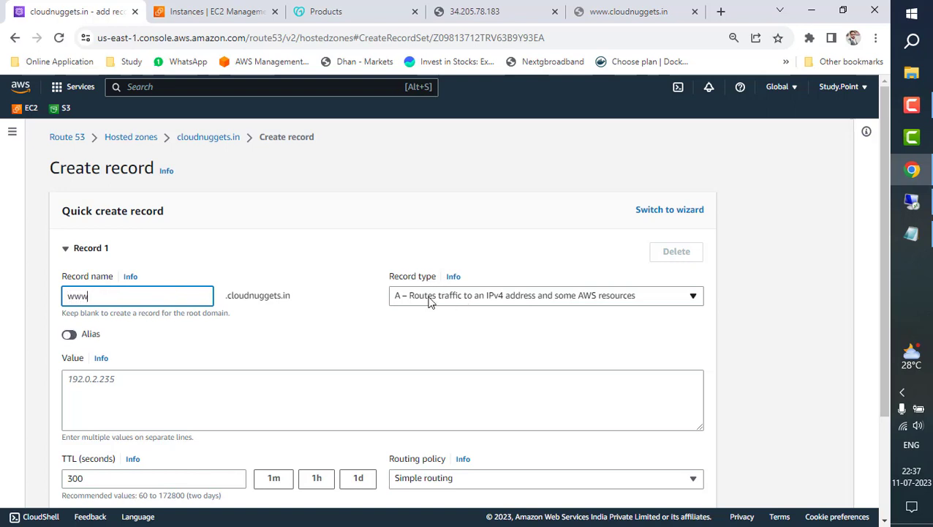
{"action": "left_click", "coordinate": [465, 305]}
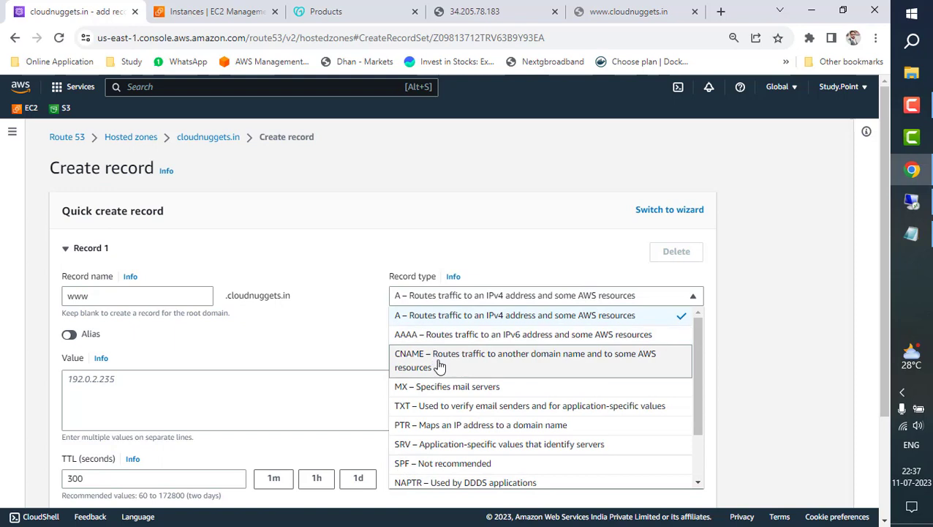
{"action": "left_click", "coordinate": [536, 363]}
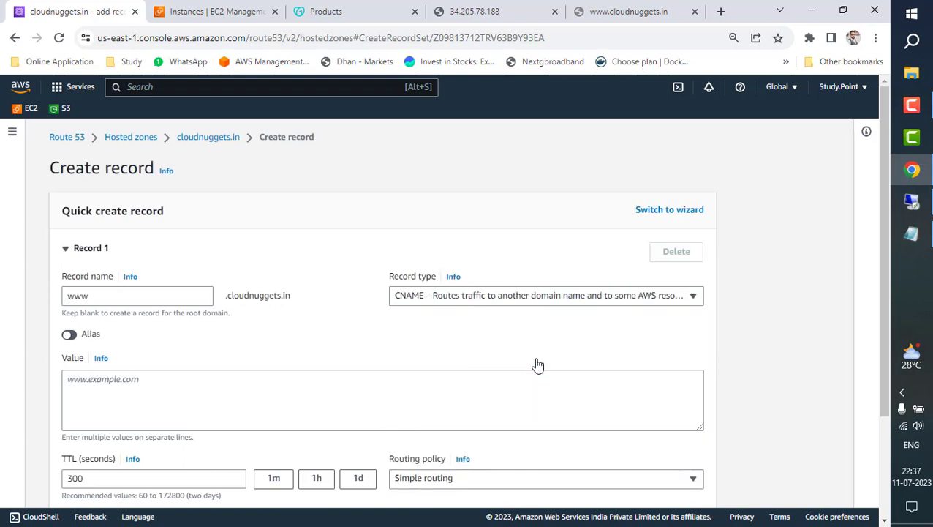
{"action": "left_click", "coordinate": [98, 386]}
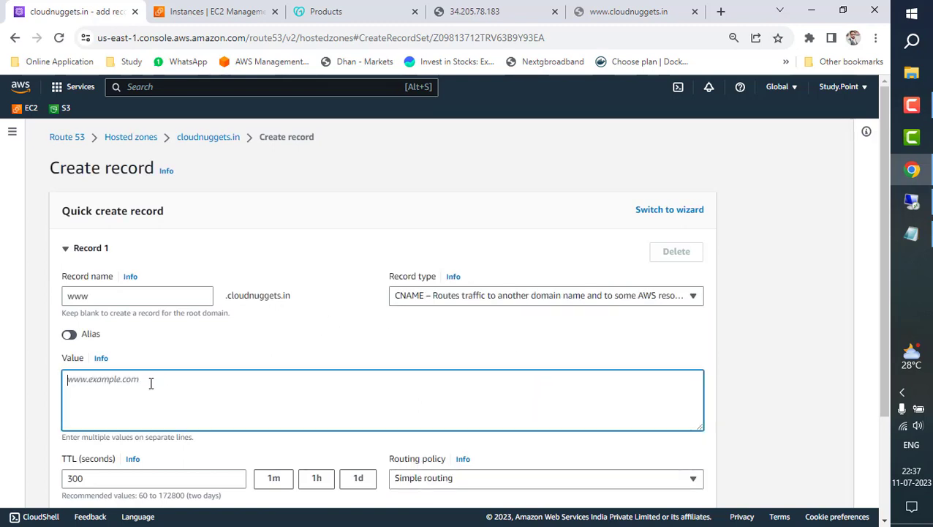
{"action": "left_click_drag", "start_coordinate": [227, 295], "coordinate": [291, 297]}
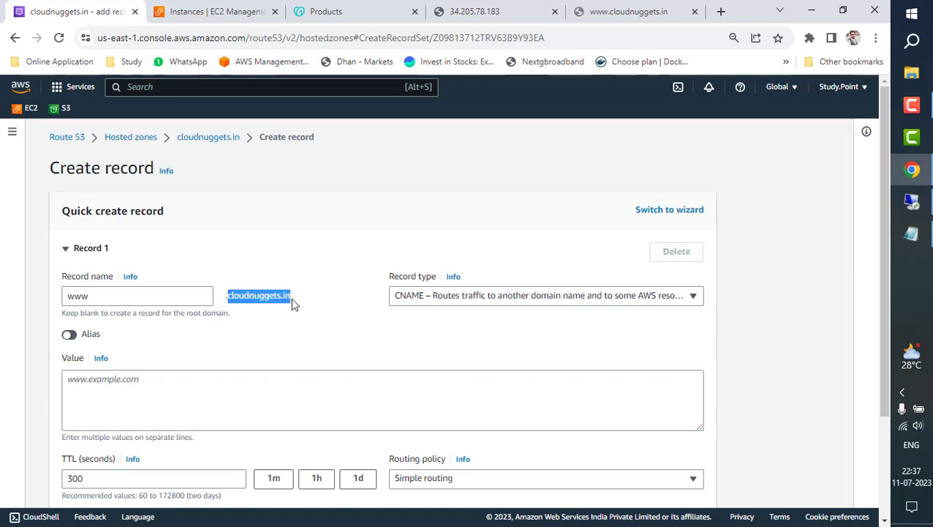
{"action": "left_click", "coordinate": [208, 390]}
{"action": "key", "text": "ctrl+v"}
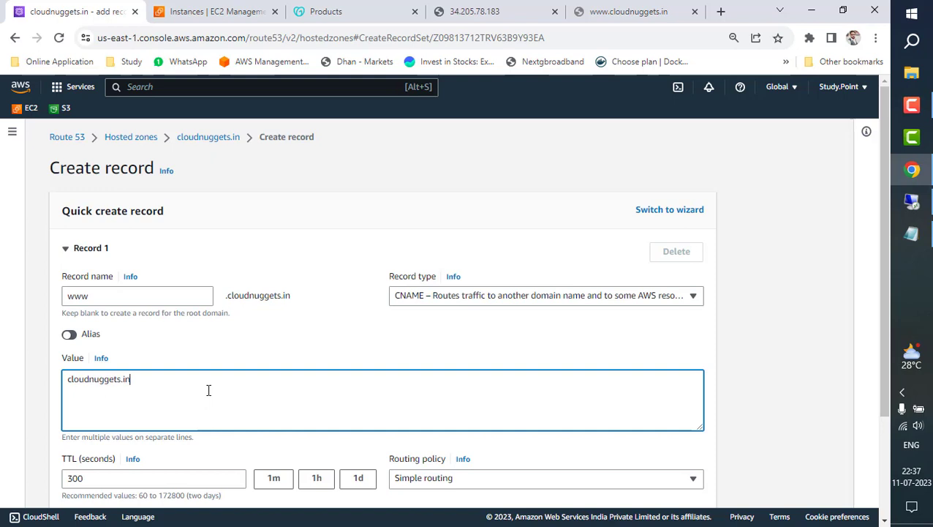
{"action": "scroll", "coordinate": [322, 388], "scroll_direction": "down", "scroll_amount": 2}
{"action": "left_click", "coordinate": [654, 441]}
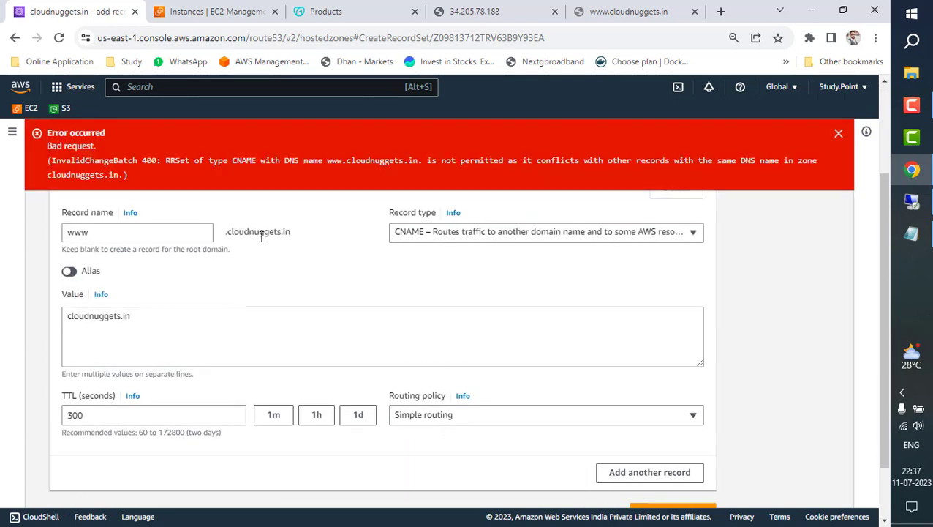
Step: Clear the CNAME record's name and try to create it for the root domain with the value cloudnuggets.in
{"action": "left_click", "coordinate": [918, 275]}
{"action": "left_click", "coordinate": [854, 314]}
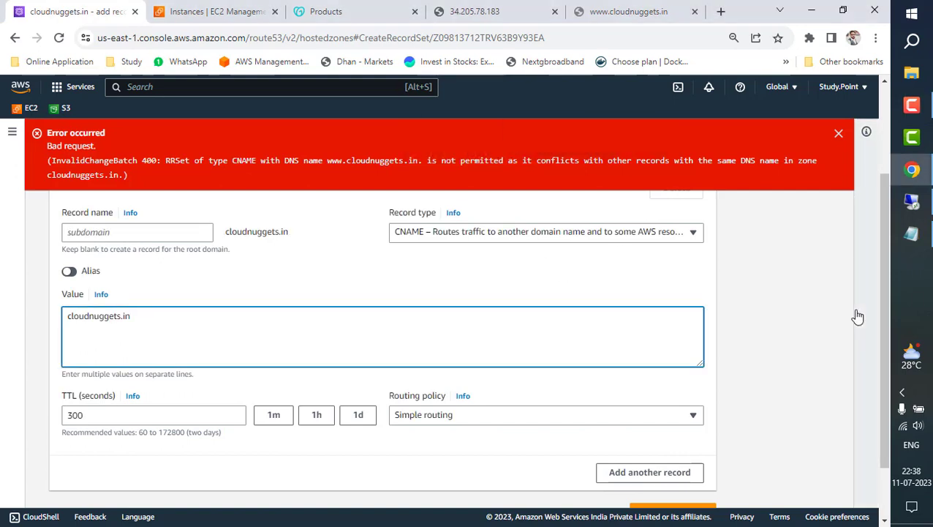
{"action": "left_click", "coordinate": [114, 232]}
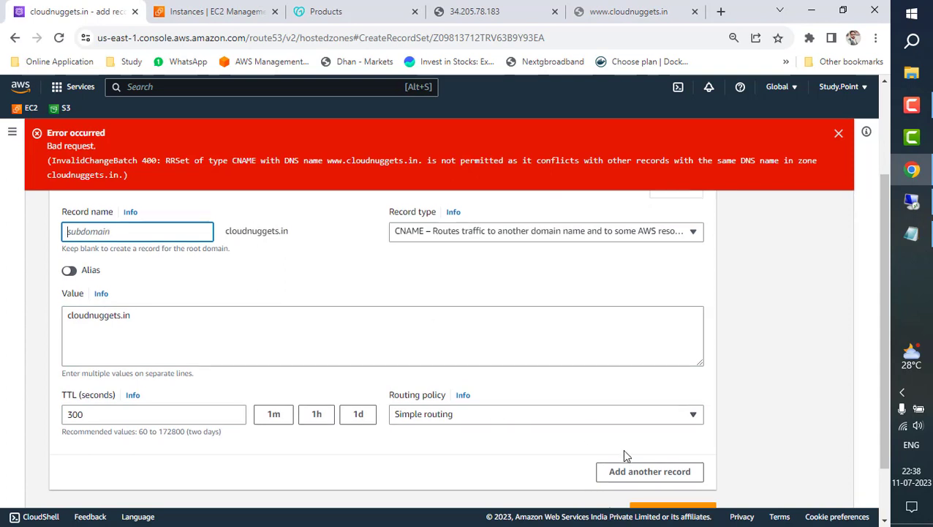
{"action": "scroll", "coordinate": [621, 449], "scroll_direction": "down", "scroll_amount": 1}
{"action": "left_click", "coordinate": [704, 445]}
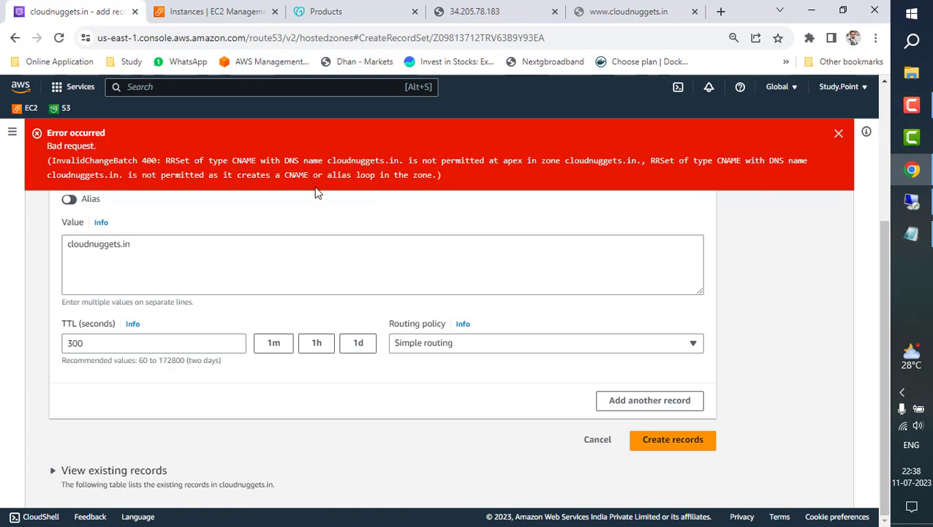
Step: Set the CNAME record's name back to www and try again to create it
{"action": "scroll", "coordinate": [307, 240], "scroll_direction": "up", "scroll_amount": 3}
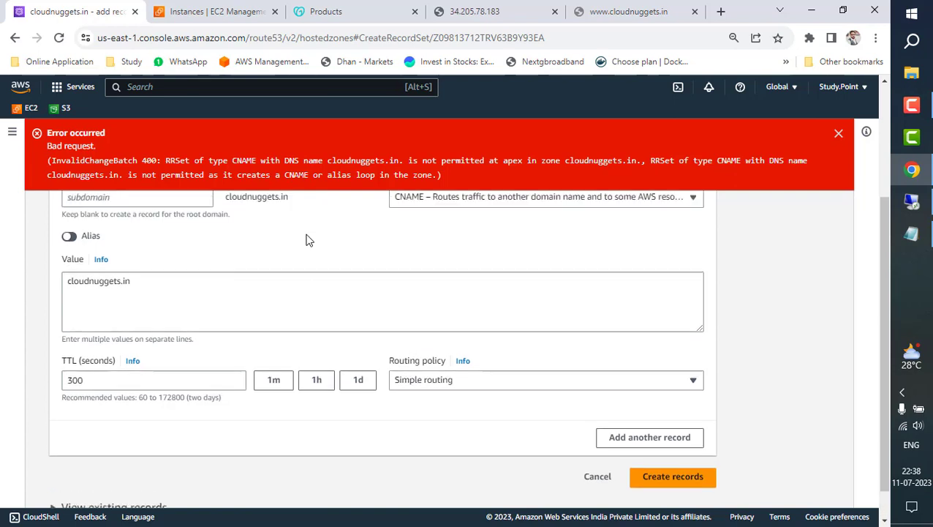
{"action": "scroll", "coordinate": [307, 240], "scroll_direction": "down", "scroll_amount": 1}
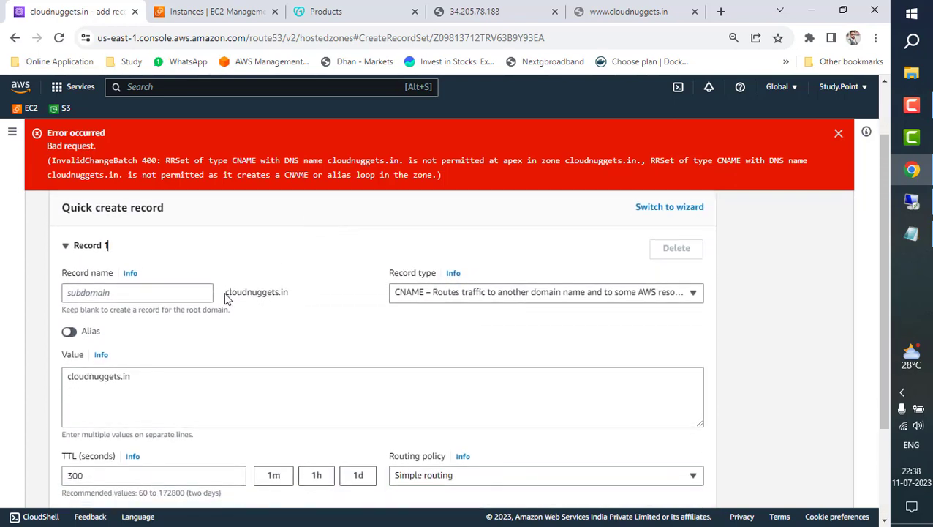
{"action": "left_click_drag", "start_coordinate": [225, 294], "coordinate": [291, 296]}
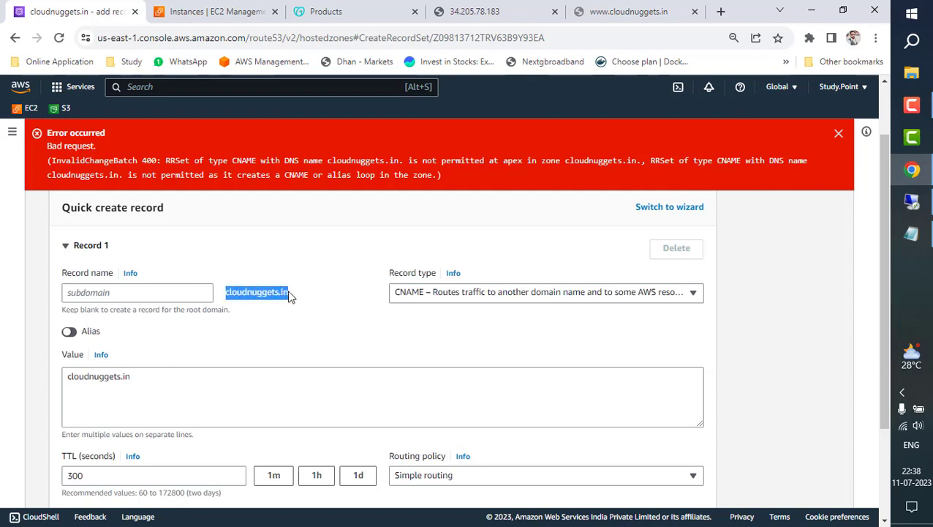
{"action": "left_click", "coordinate": [197, 299]}
{"action": "type", "text": "www"}
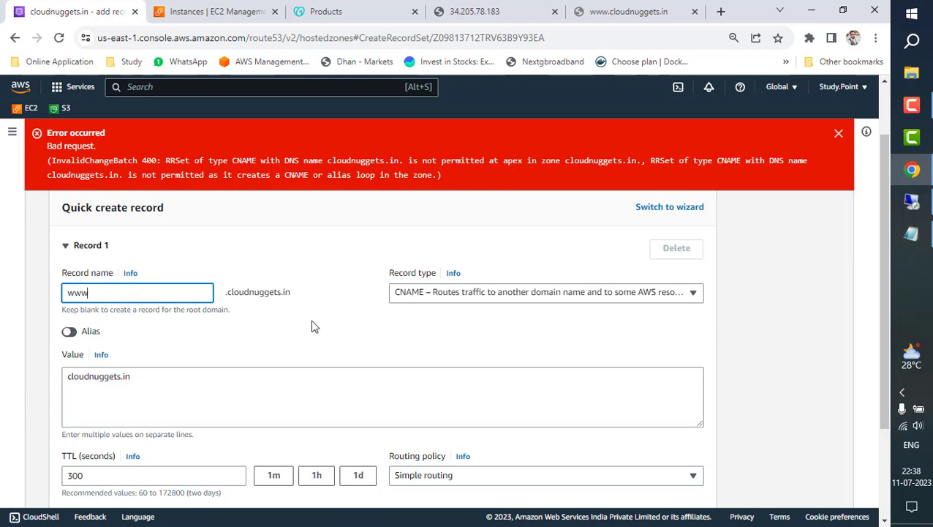
{"action": "scroll", "coordinate": [310, 320], "scroll_direction": "down", "scroll_amount": 1}
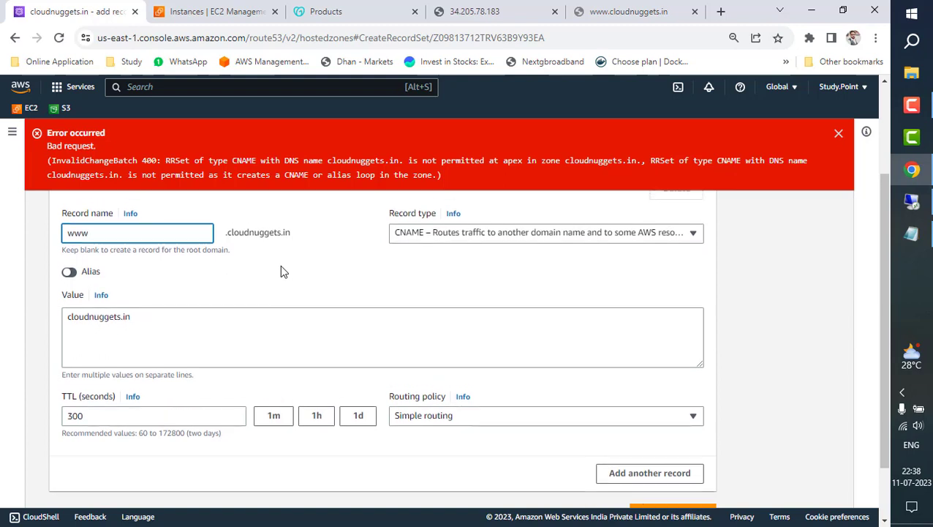
{"action": "scroll", "coordinate": [281, 268], "scroll_direction": "up", "scroll_amount": 1}
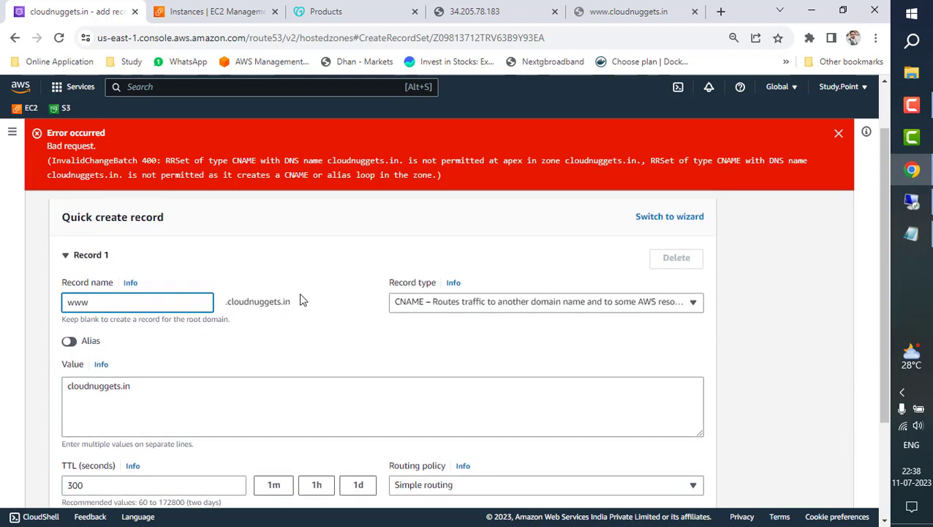
{"action": "scroll", "coordinate": [300, 293], "scroll_direction": "down", "scroll_amount": 1}
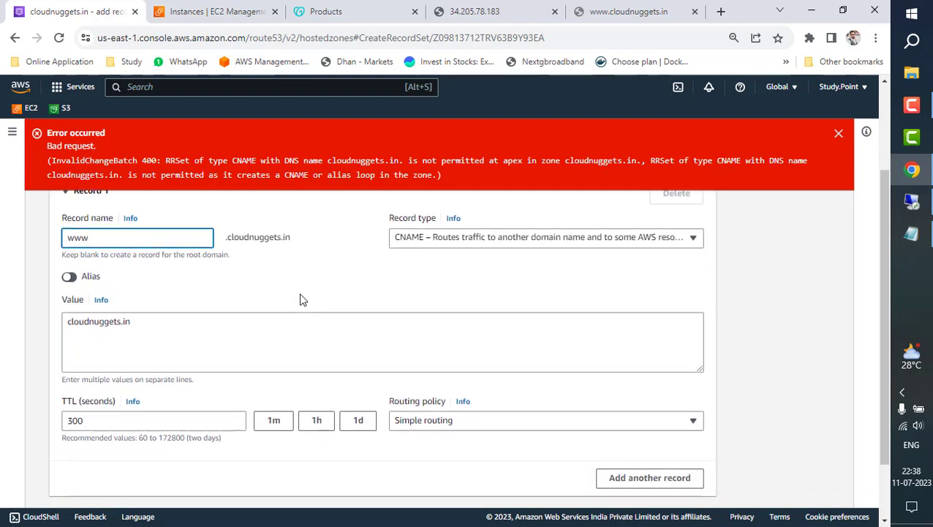
{"action": "left_click_drag", "start_coordinate": [226, 238], "coordinate": [291, 244]}
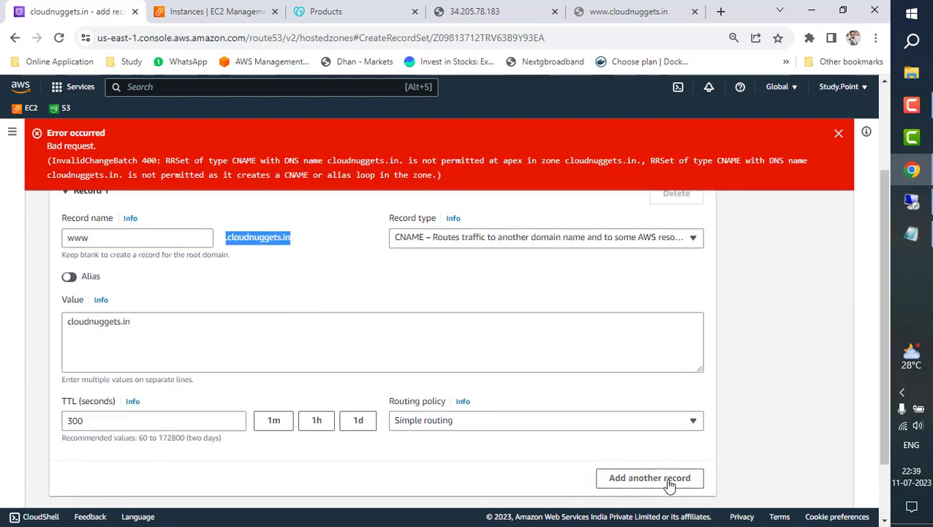
{"action": "scroll", "coordinate": [593, 393], "scroll_direction": "down", "scroll_amount": 1}
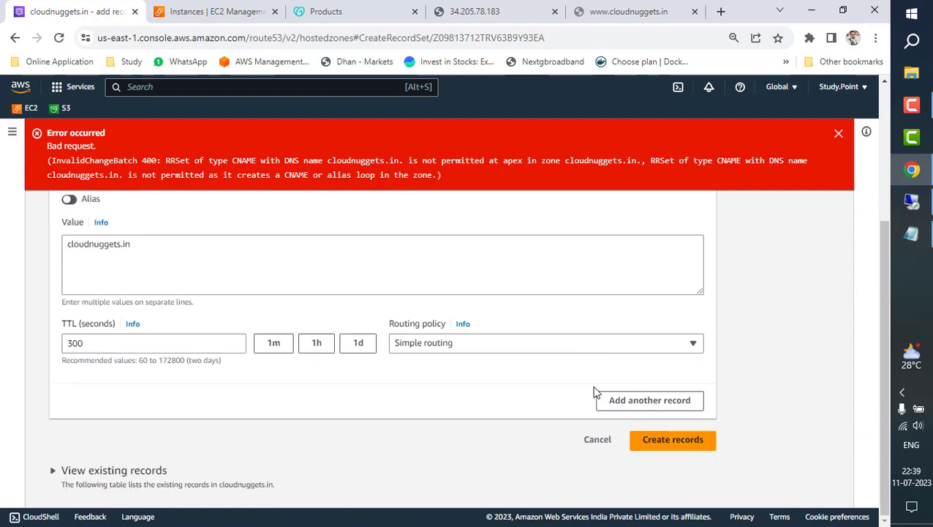
{"action": "left_click", "coordinate": [647, 440]}
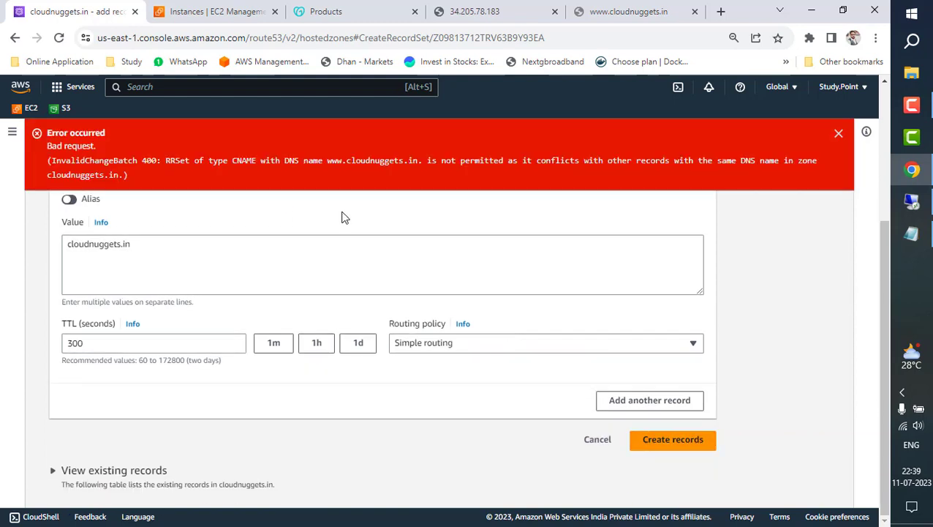
Step: Return to the cloudnuggets.in zone, edit the www A record to have a blank record name for the root domain, and save it
{"action": "scroll", "coordinate": [362, 270], "scroll_direction": "up", "scroll_amount": 3}
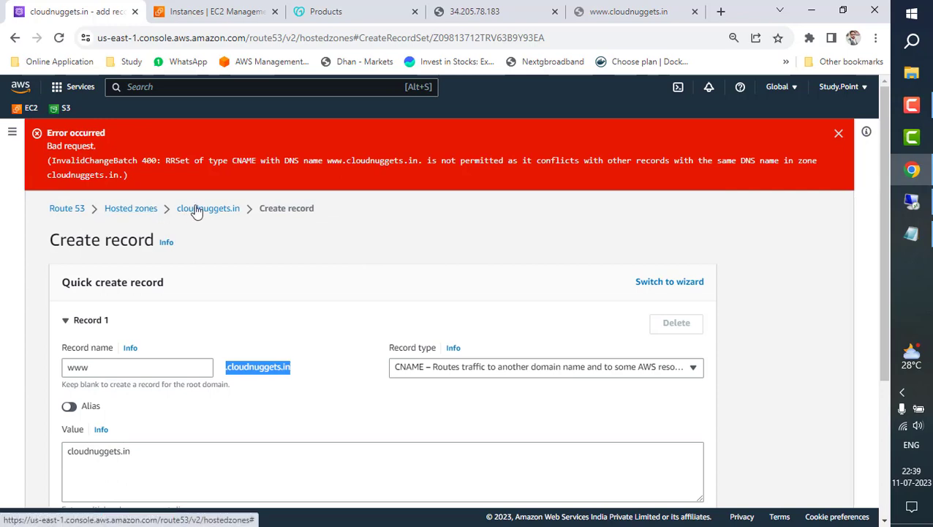
{"action": "left_click", "coordinate": [199, 210]}
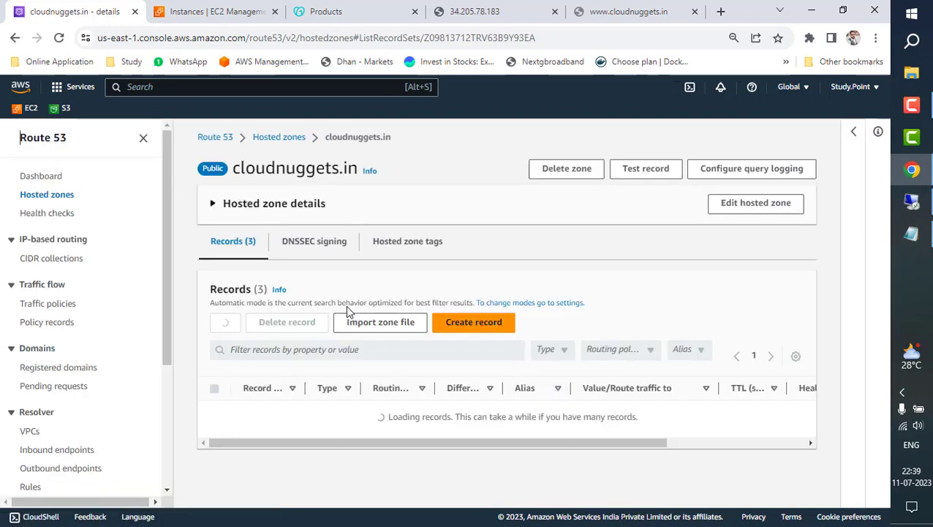
{"action": "scroll", "coordinate": [357, 419], "scroll_direction": "down", "scroll_amount": 1}
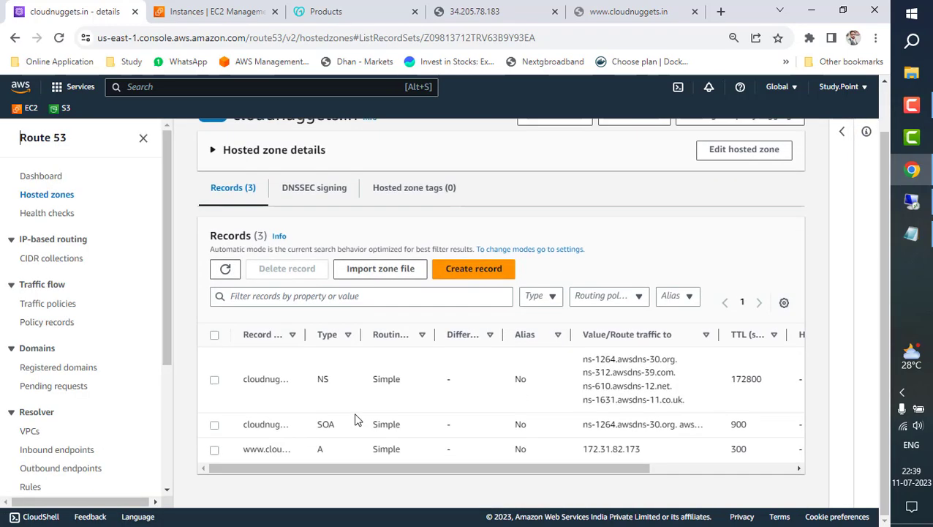
{"action": "left_click", "coordinate": [214, 449]}
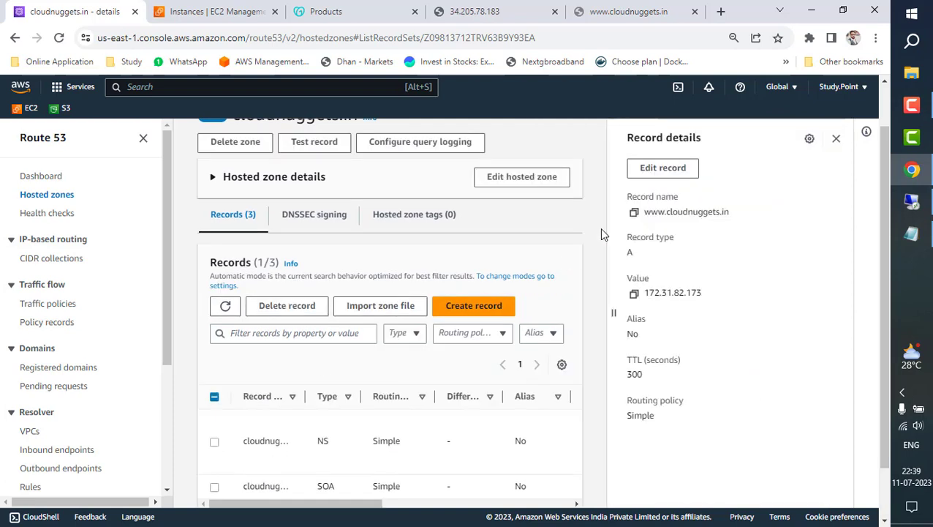
{"action": "left_click", "coordinate": [686, 168]}
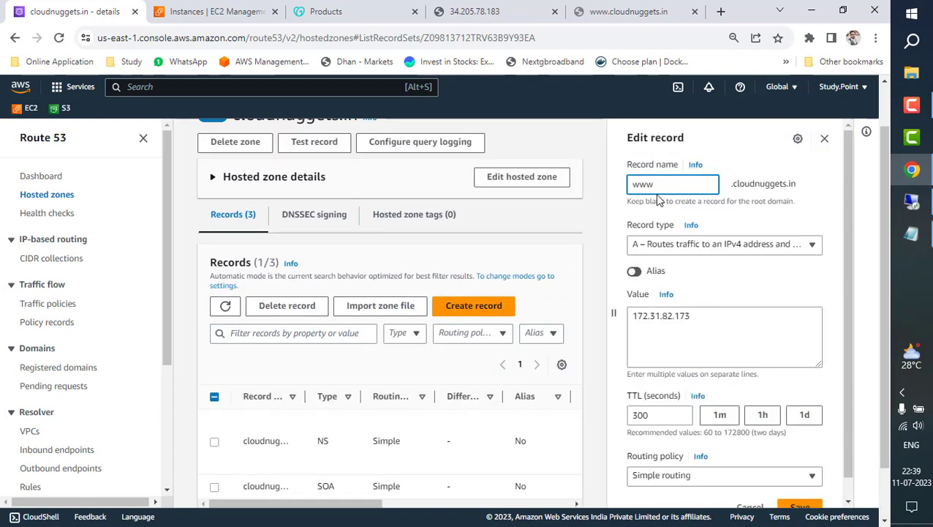
{"action": "key", "text": "ctrl+a"}
{"action": "key", "text": "BackSpace"}
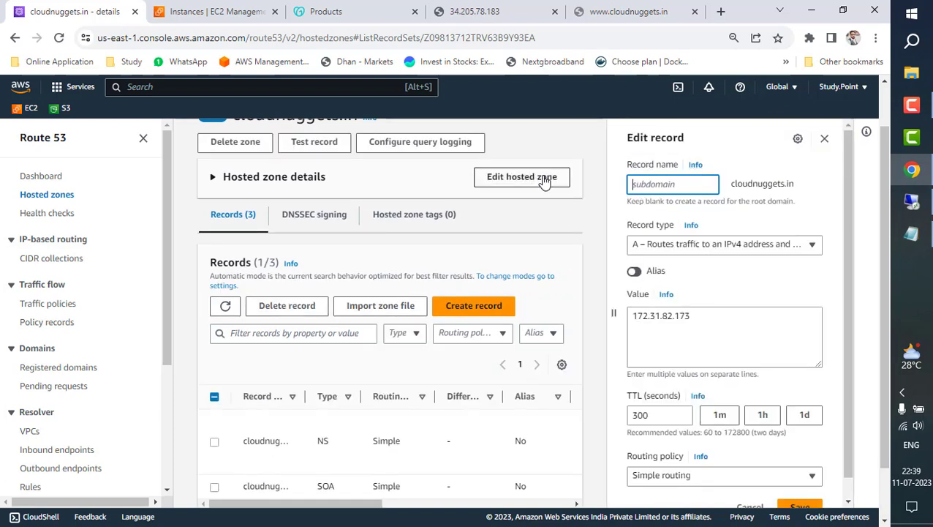
{"action": "scroll", "coordinate": [774, 297], "scroll_direction": "down", "scroll_amount": 1}
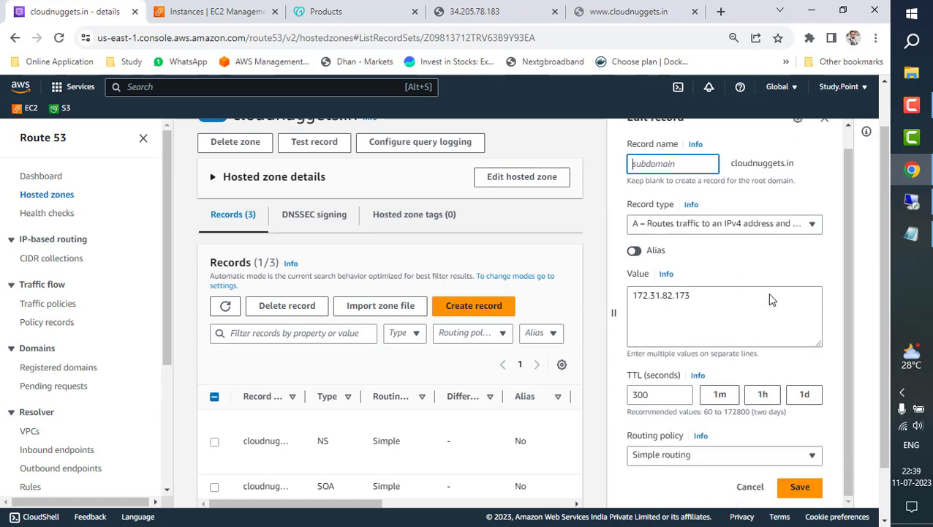
{"action": "left_click", "coordinate": [811, 491]}
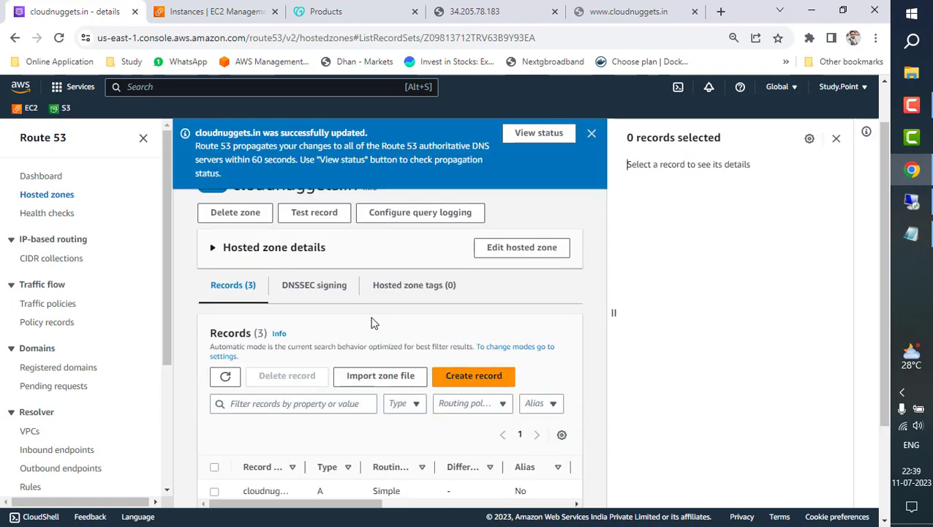
{"action": "scroll", "coordinate": [401, 334], "scroll_direction": "down", "scroll_amount": 3}
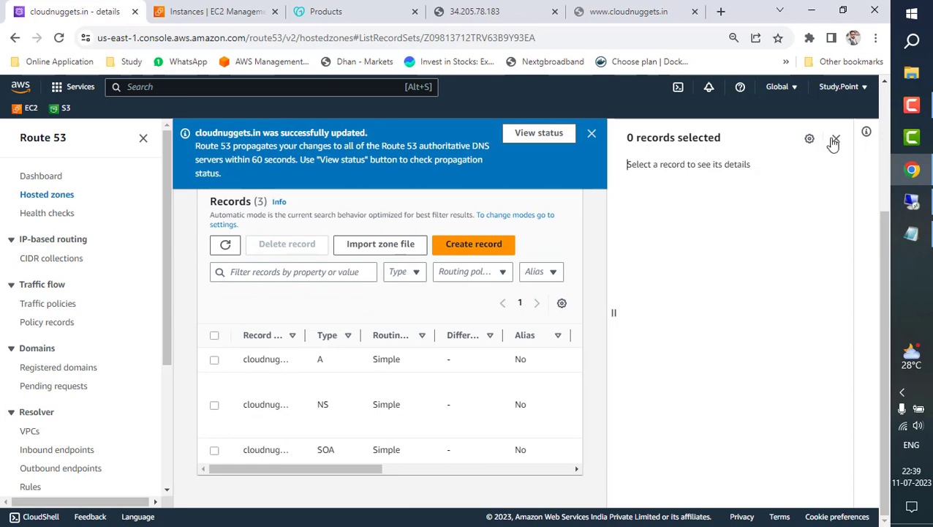
{"action": "left_click", "coordinate": [835, 140]}
{"action": "left_click", "coordinate": [490, 273]}
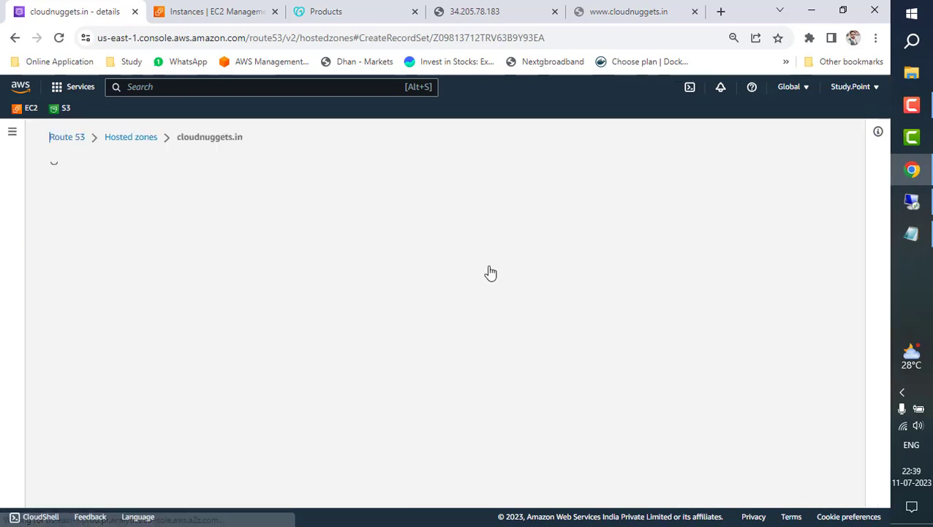
{"action": "type", "text": "ww"}
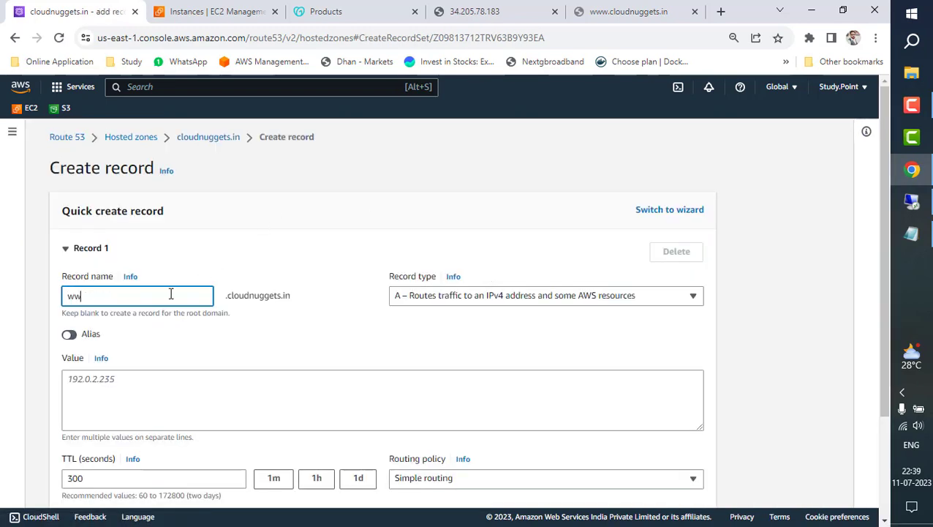
{"action": "type", "text": "w"}
{"action": "left_click", "coordinate": [219, 10]}
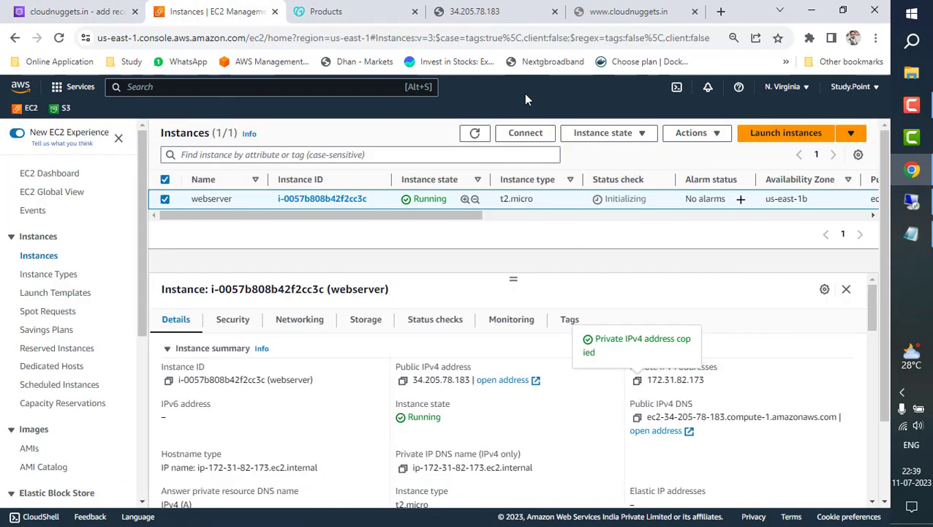
{"action": "left_click", "coordinate": [368, 9]}
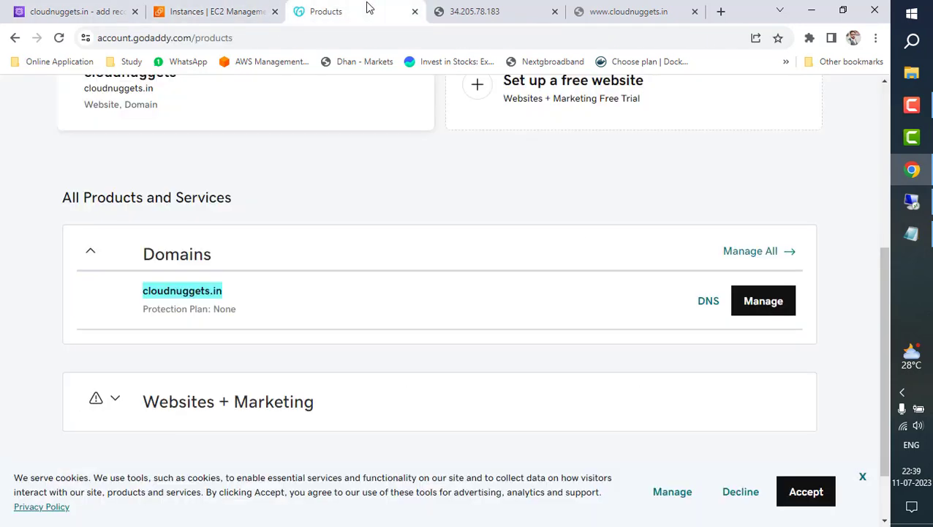
{"action": "key", "text": "ctrl+shift+Tab"}
{"action": "key", "text": "ctrl+shift+Tab"}
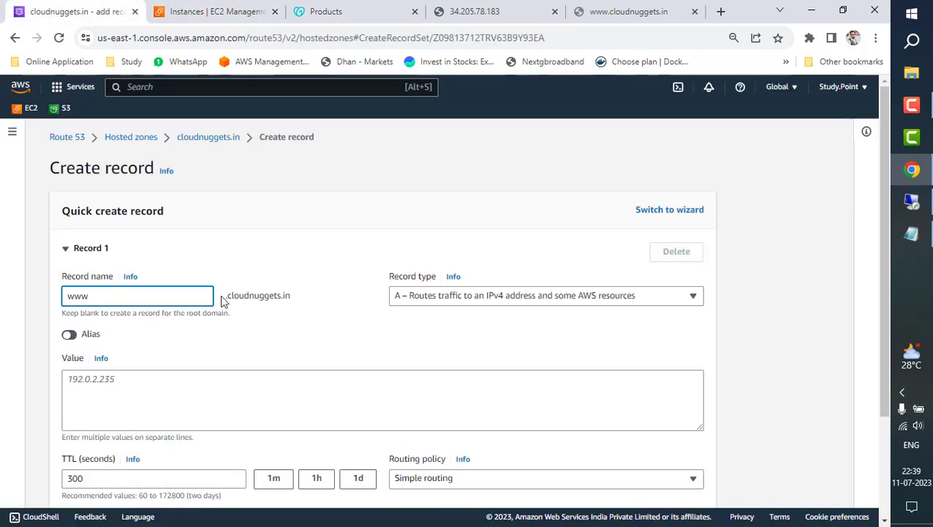
Step: Make the www record a CNAME with the value cloudnuggets.in and create it
{"action": "left_click_drag", "start_coordinate": [227, 296], "coordinate": [292, 295]}
{"action": "key", "text": "ctrl+c"}
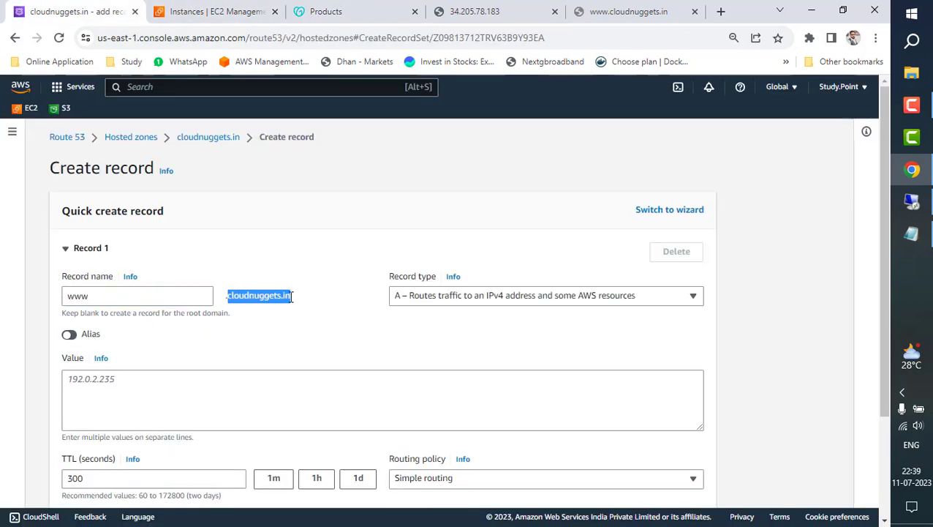
{"action": "left_click", "coordinate": [435, 300]}
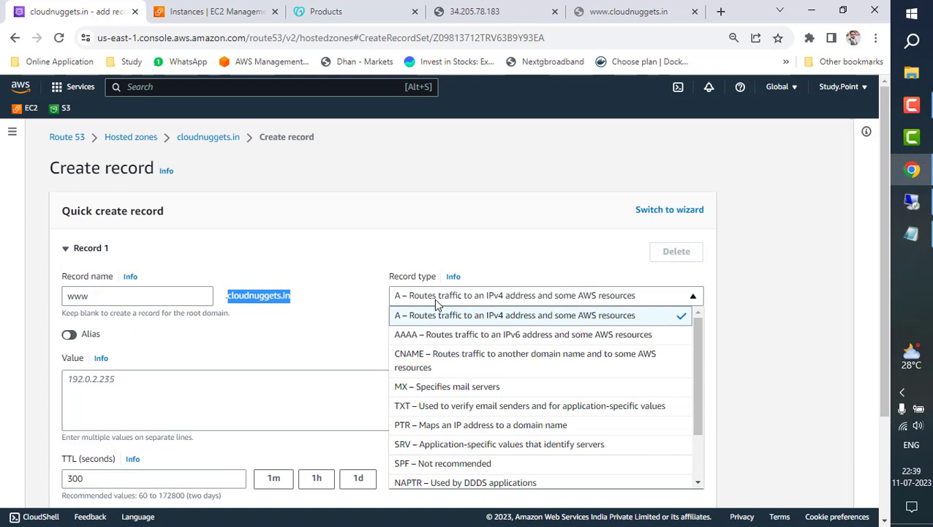
{"action": "left_click", "coordinate": [439, 361]}
{"action": "left_click", "coordinate": [318, 387]}
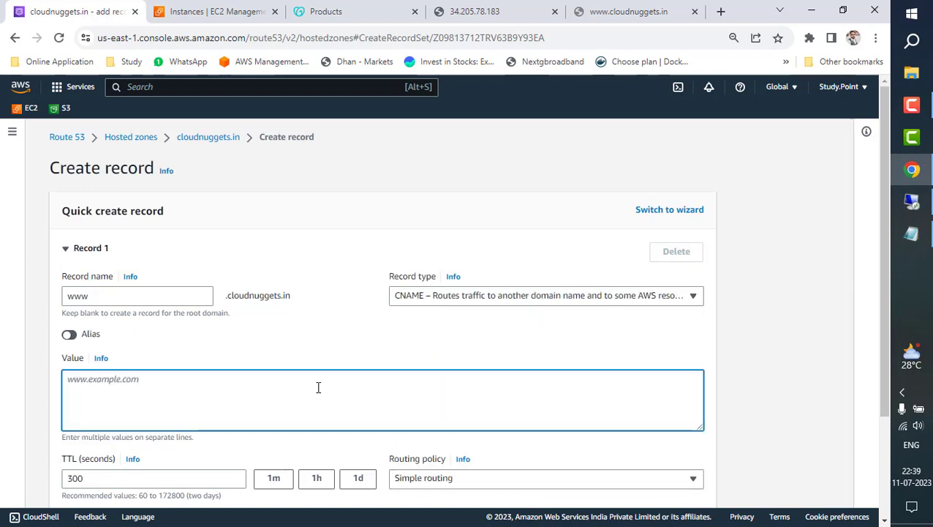
{"action": "key", "text": "ctrl+v"}
{"action": "scroll", "coordinate": [318, 387], "scroll_direction": "down", "scroll_amount": 2}
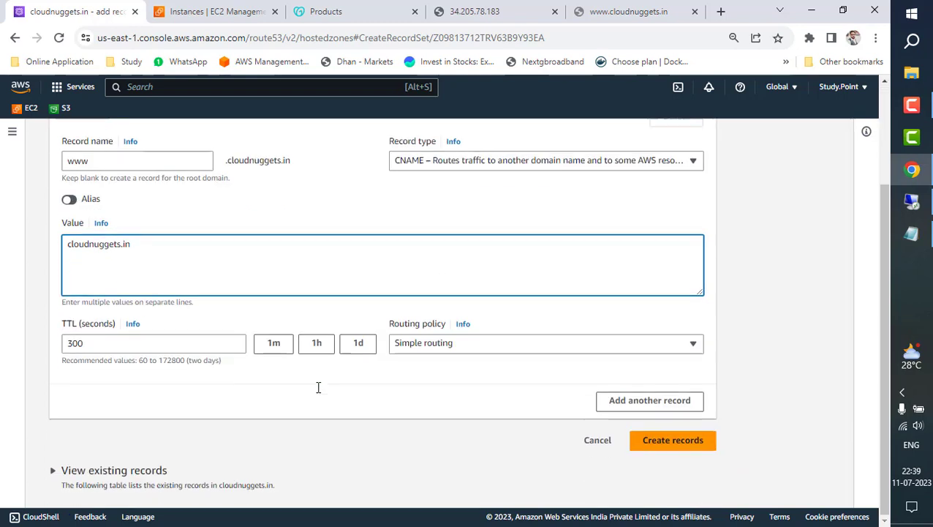
{"action": "left_click", "coordinate": [661, 441]}
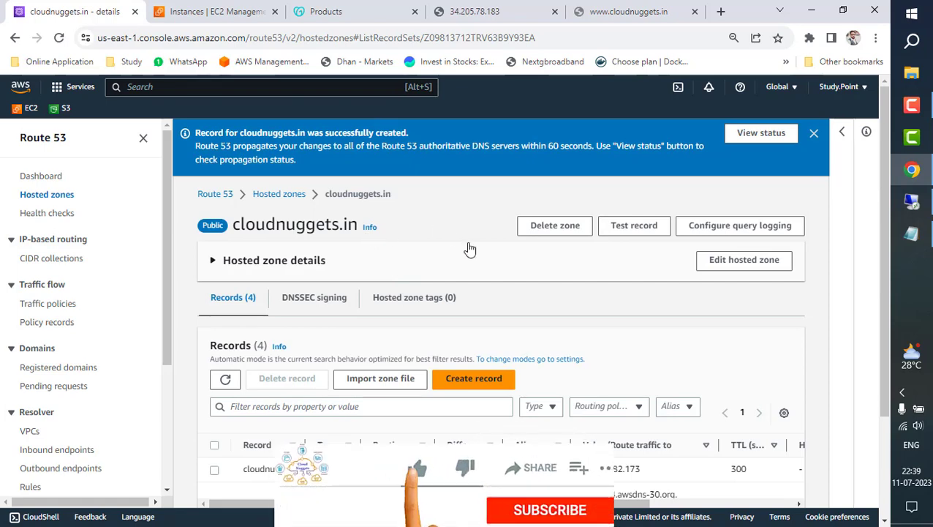
{"action": "scroll", "coordinate": [470, 250], "scroll_direction": "down", "scroll_amount": 2}
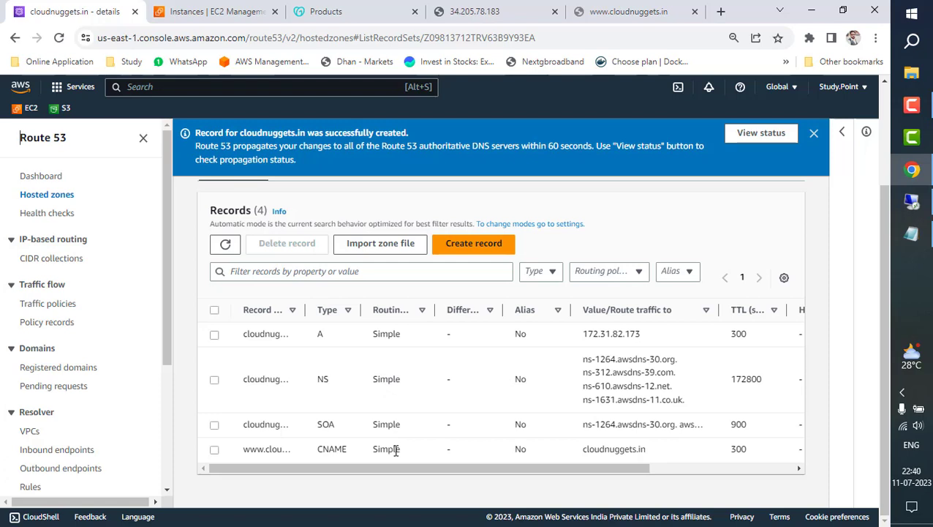
{"action": "left_click", "coordinate": [497, 11]}
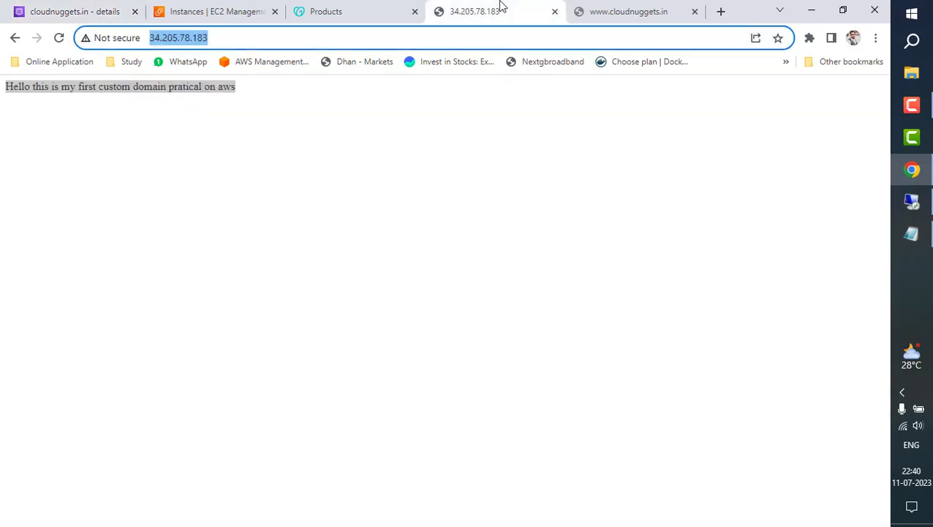
{"action": "left_click", "coordinate": [60, 38]}
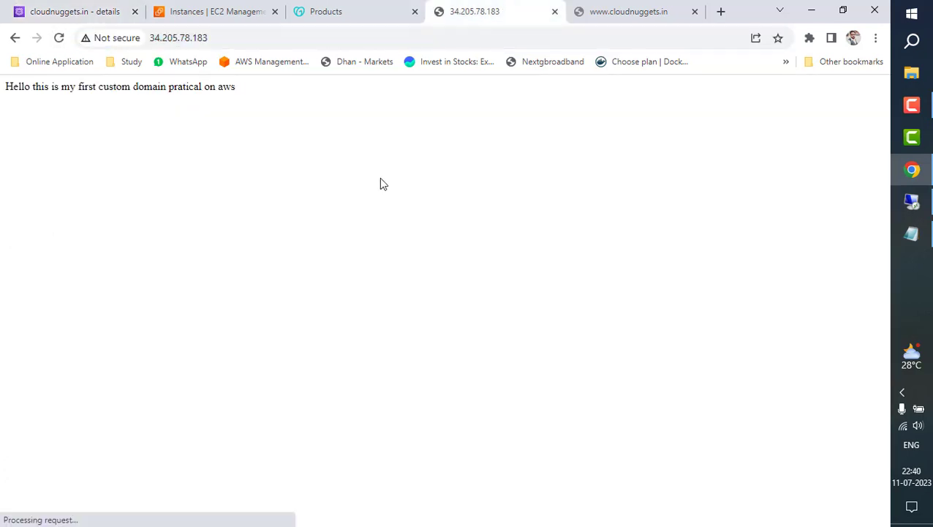
{"action": "left_click", "coordinate": [598, 7]}
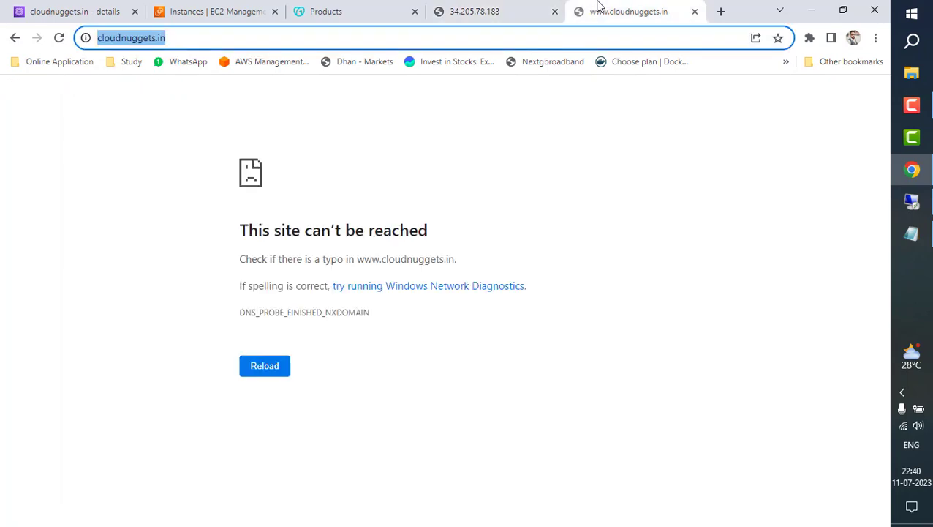
{"action": "left_click", "coordinate": [59, 38]}
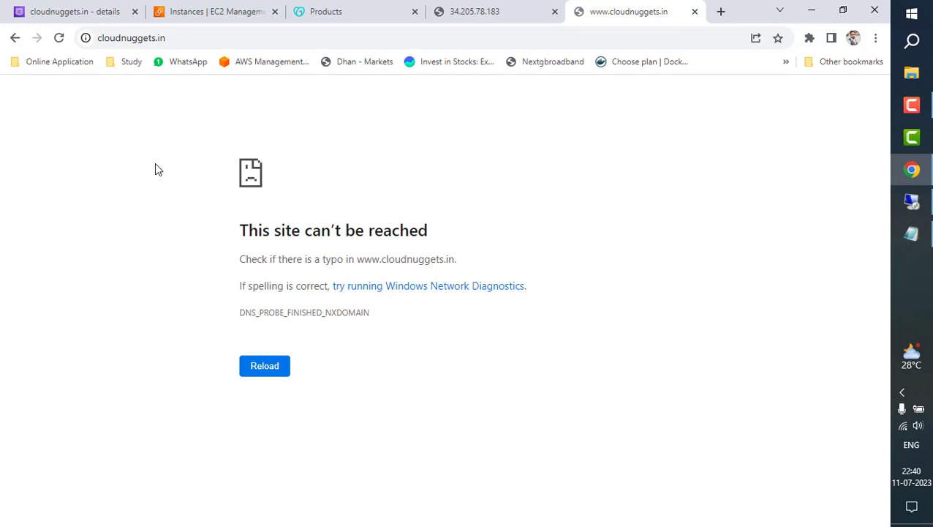
Step: Return to the hosted zone's records and check the root A record's value and the www CNAME record's details
{"action": "left_click", "coordinate": [95, 11]}
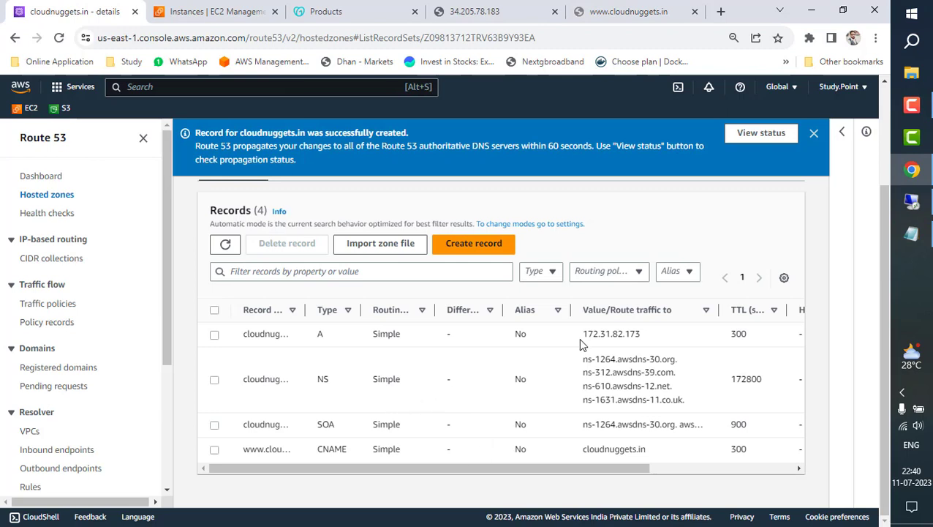
{"action": "left_click_drag", "start_coordinate": [584, 333], "coordinate": [647, 338]}
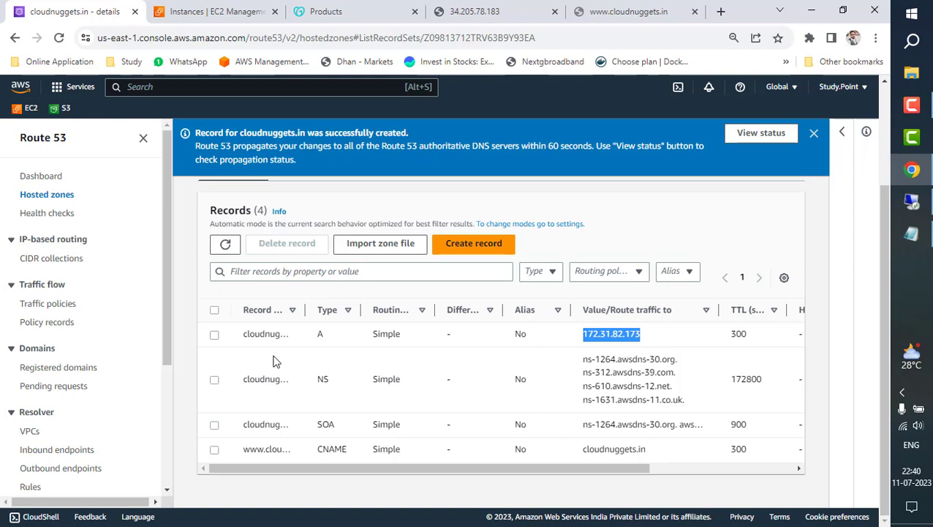
{"action": "left_click", "coordinate": [214, 449]}
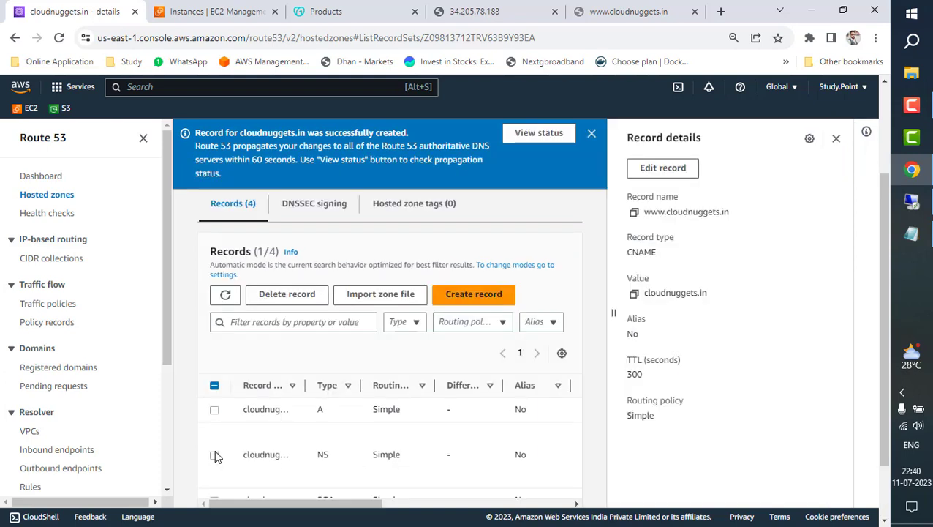
{"action": "left_click", "coordinate": [835, 140]}
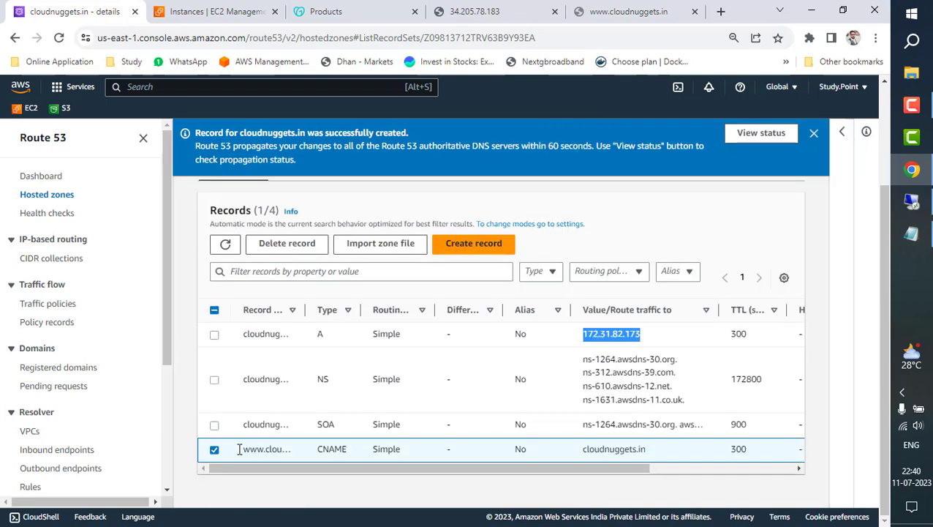
{"action": "left_click", "coordinate": [215, 450]}
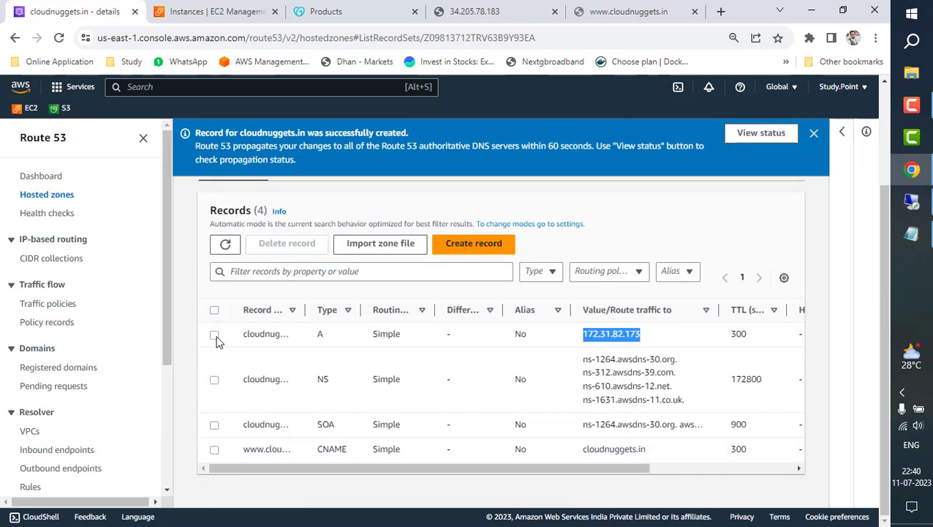
Step: Edit the root A record to use the webserver instance's public IPv4 address, 34.205.78.183, as its value and save it
{"action": "left_click", "coordinate": [214, 335]}
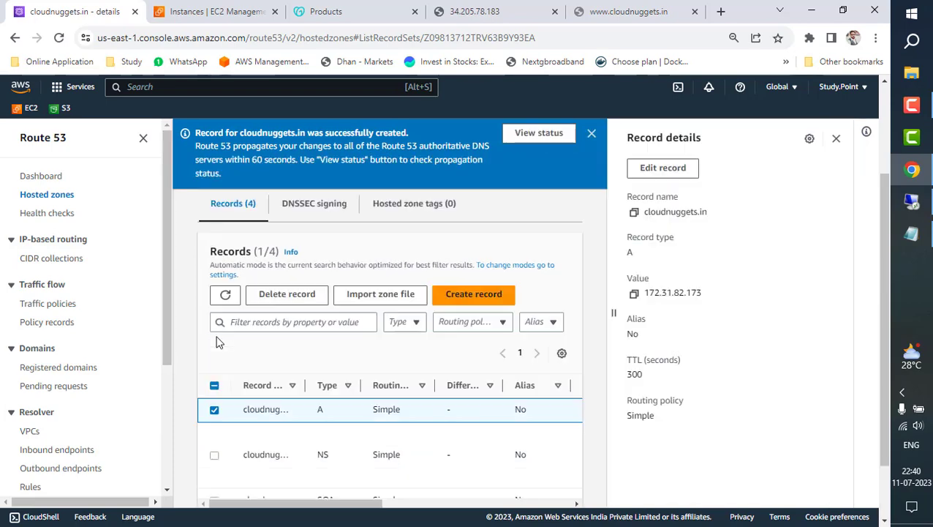
{"action": "left_click", "coordinate": [663, 168]}
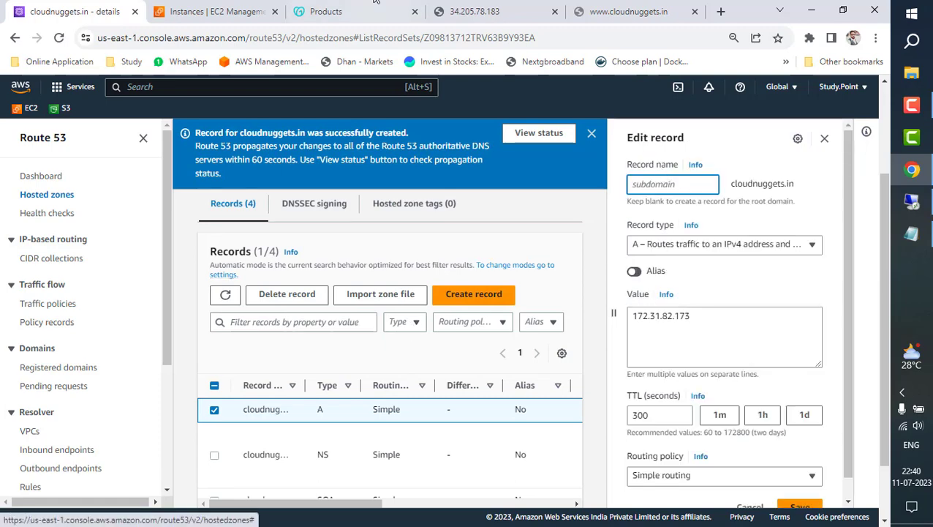
{"action": "left_click", "coordinate": [212, 12]}
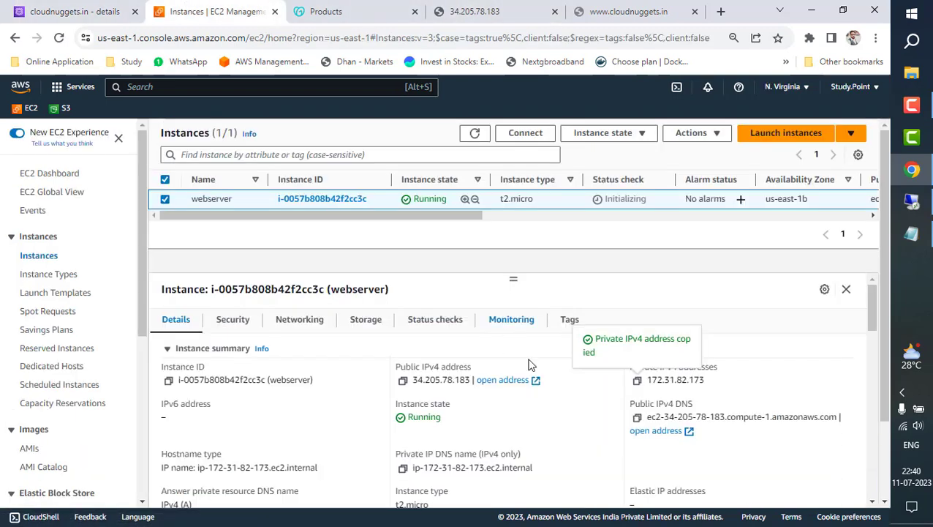
{"action": "left_click", "coordinate": [402, 379]}
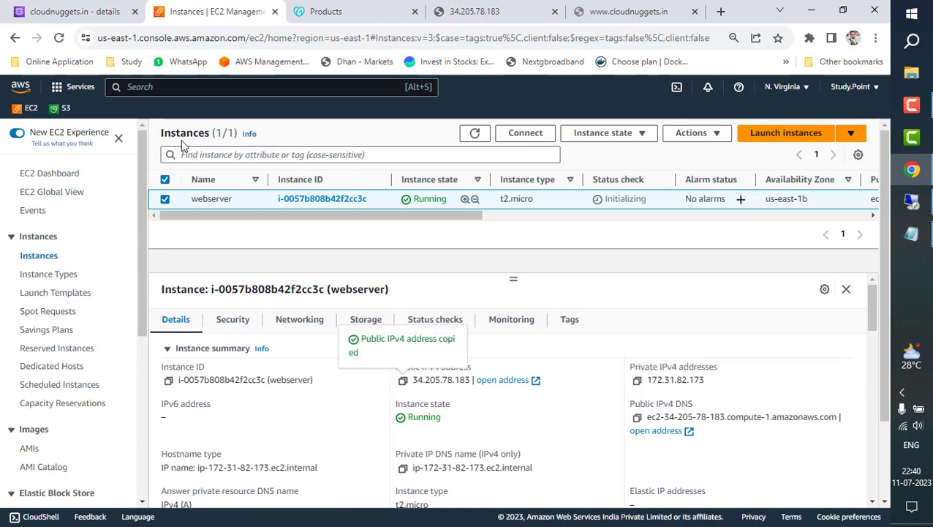
{"action": "left_click", "coordinate": [76, 4]}
{"action": "left_click", "coordinate": [708, 310]}
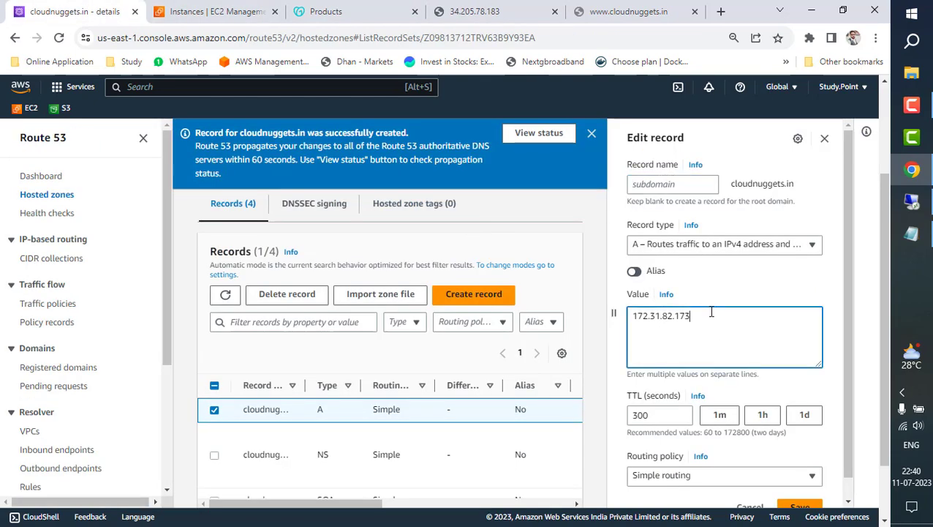
{"action": "key", "text": "ctrl+a"}
{"action": "key", "text": "ctrl+v"}
{"action": "scroll", "coordinate": [722, 335], "scroll_direction": "down", "scroll_amount": 1}
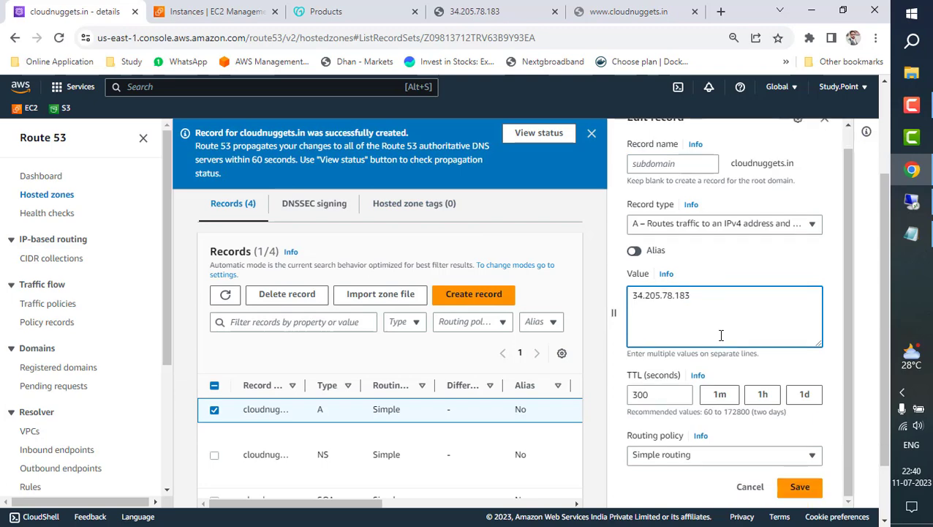
{"action": "left_click", "coordinate": [805, 486]}
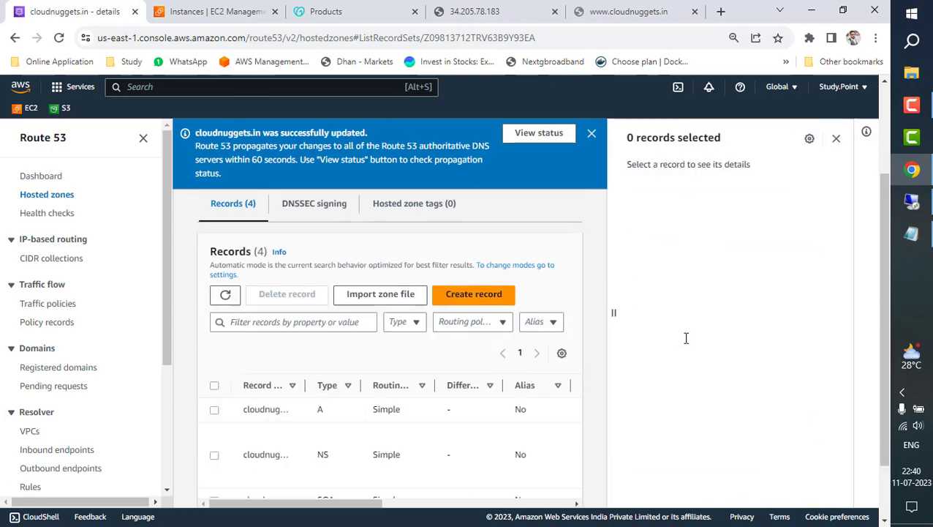
{"action": "left_click", "coordinate": [629, 11]}
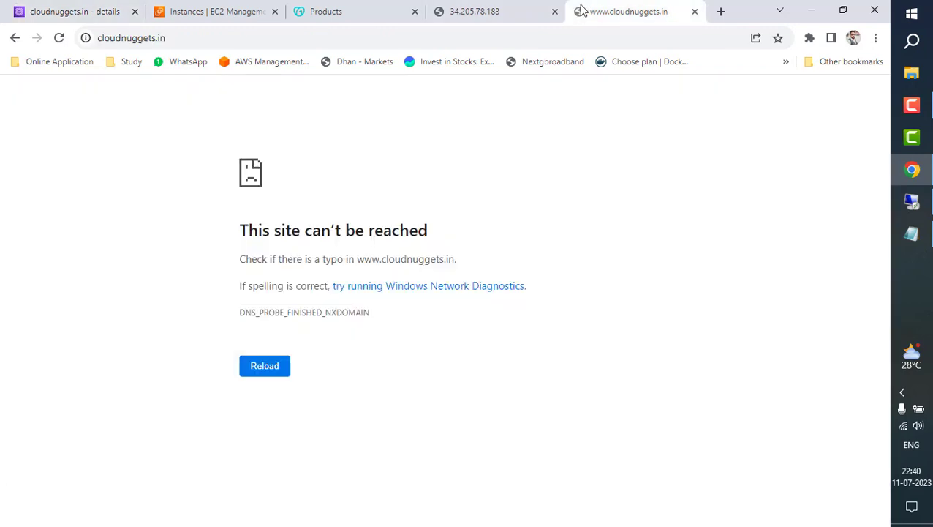
{"action": "left_click", "coordinate": [59, 37]}
{"action": "left_click", "coordinate": [59, 38]}
{"action": "left_click", "coordinate": [59, 36]}
{"action": "left_click", "coordinate": [218, 38]}
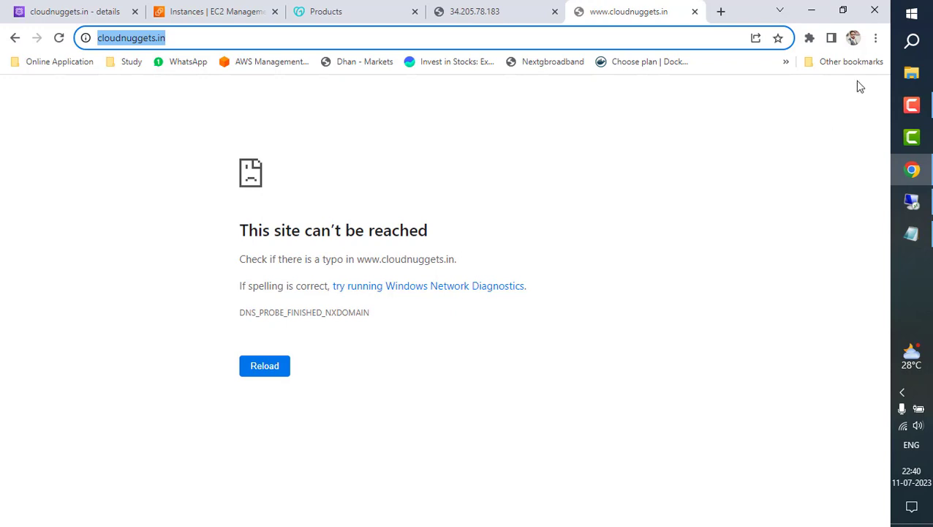
{"action": "left_click", "coordinate": [912, 41]}
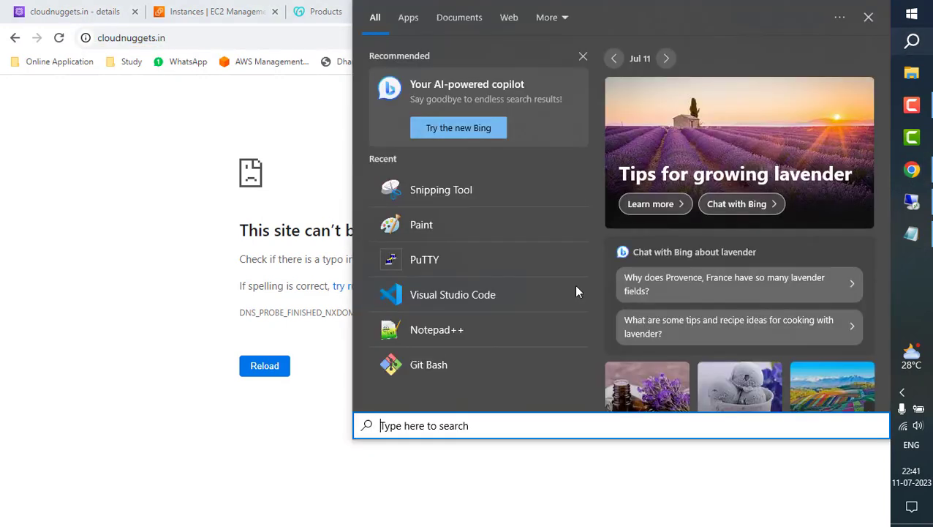
{"action": "type", "text": "fi"}
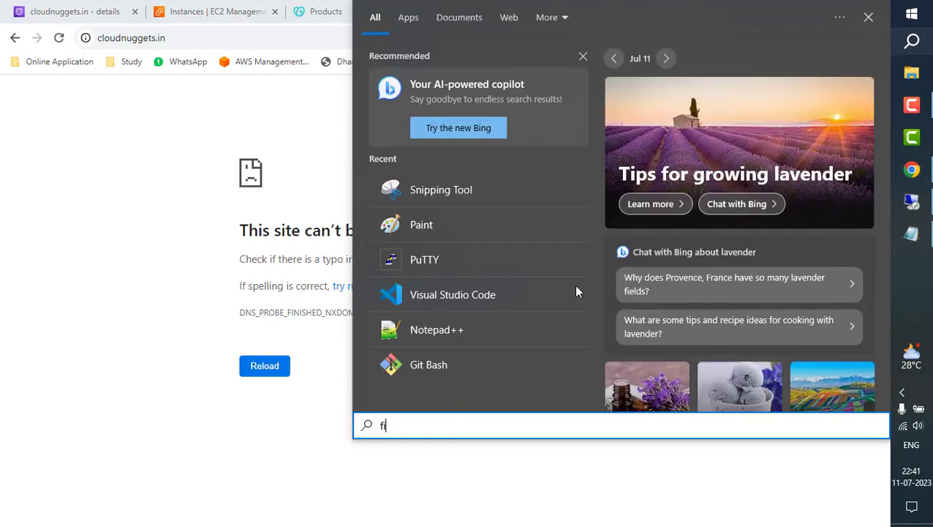
{"action": "left_click", "coordinate": [406, 81]}
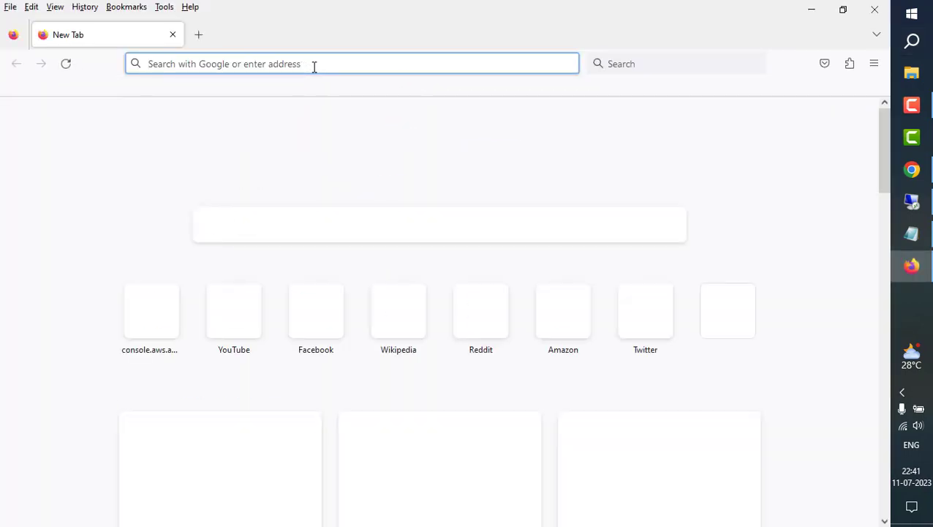
{"action": "left_click", "coordinate": [313, 66]}
{"action": "key", "text": "ctrl+v"}
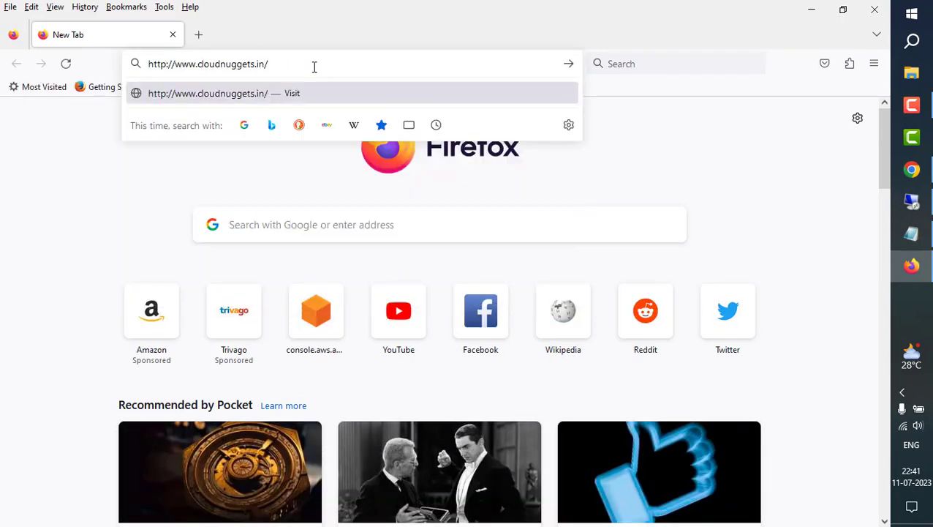
{"action": "key", "text": "Return"}
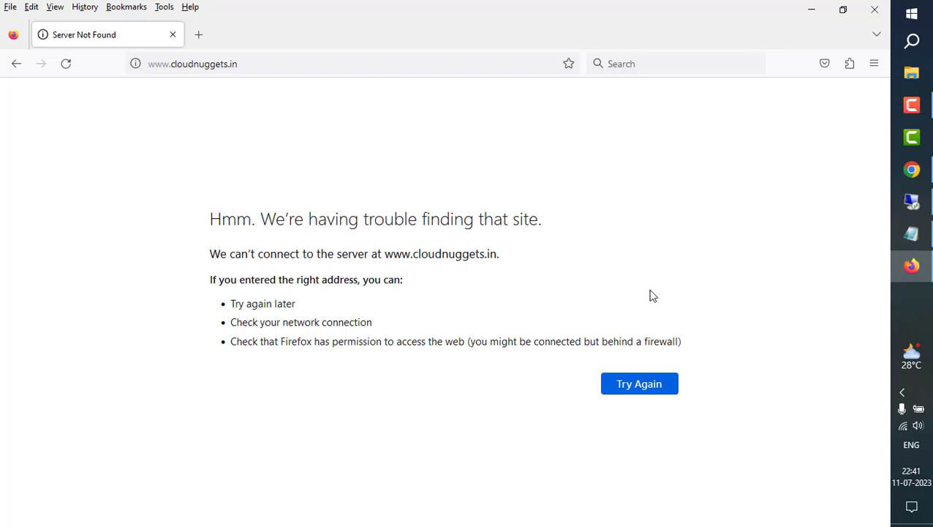
Step: Return to the Route 53 hosted zone in Chrome, hide the record details pane and check the NS record's name server values
{"action": "left_click", "coordinate": [911, 234]}
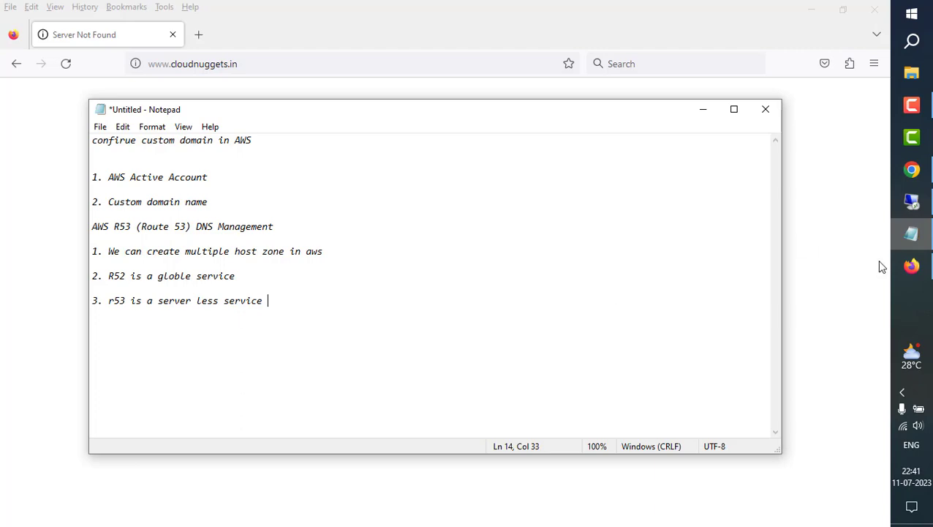
{"action": "left_click", "coordinate": [821, 287]}
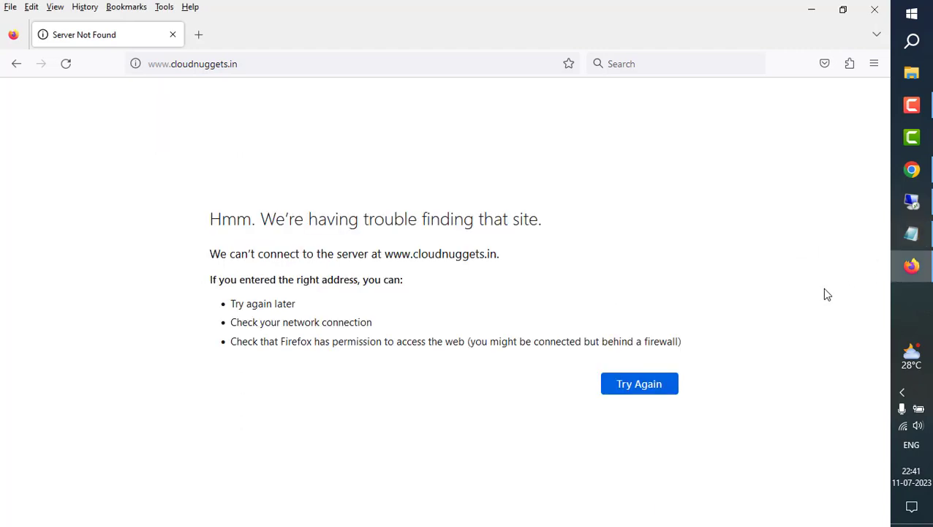
{"action": "left_click", "coordinate": [920, 172]}
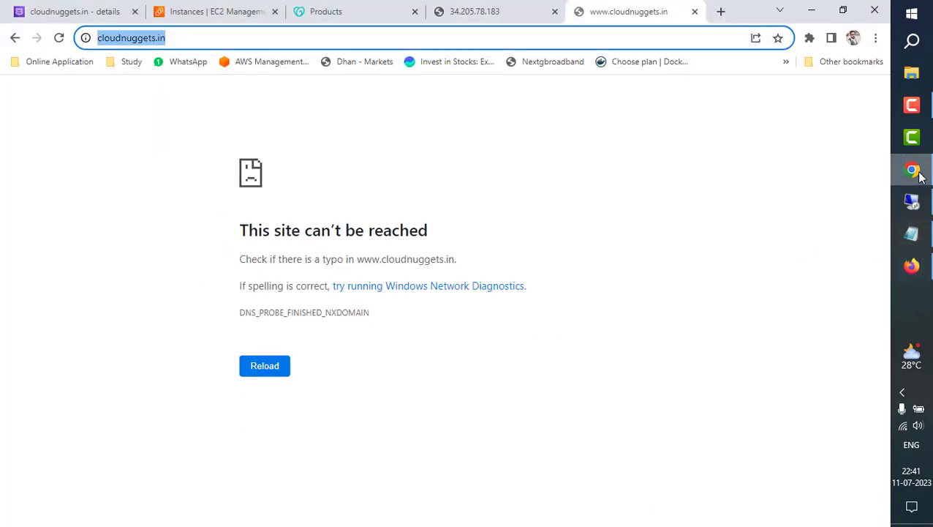
{"action": "left_click", "coordinate": [89, 10]}
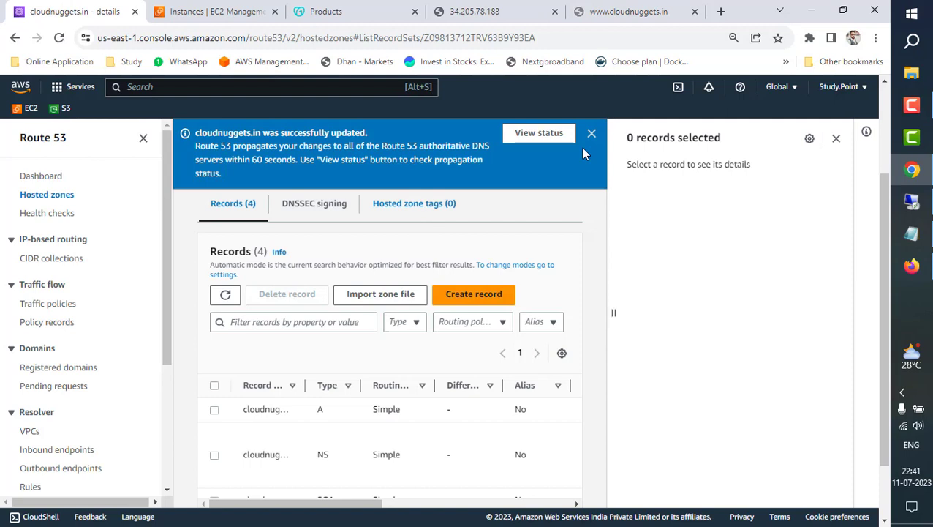
{"action": "left_click", "coordinate": [836, 139]}
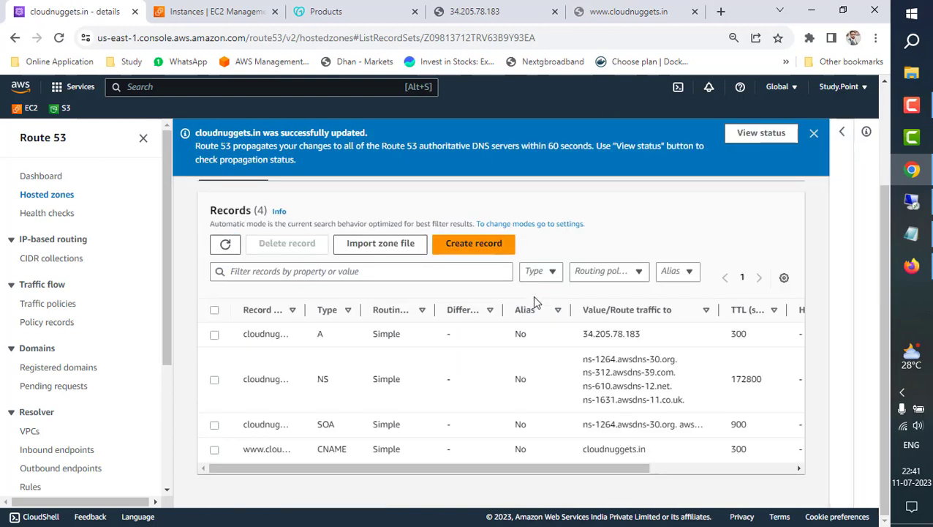
{"action": "double_click", "coordinate": [320, 381]}
{"action": "left_click_drag", "start_coordinate": [584, 358], "coordinate": [683, 401]}
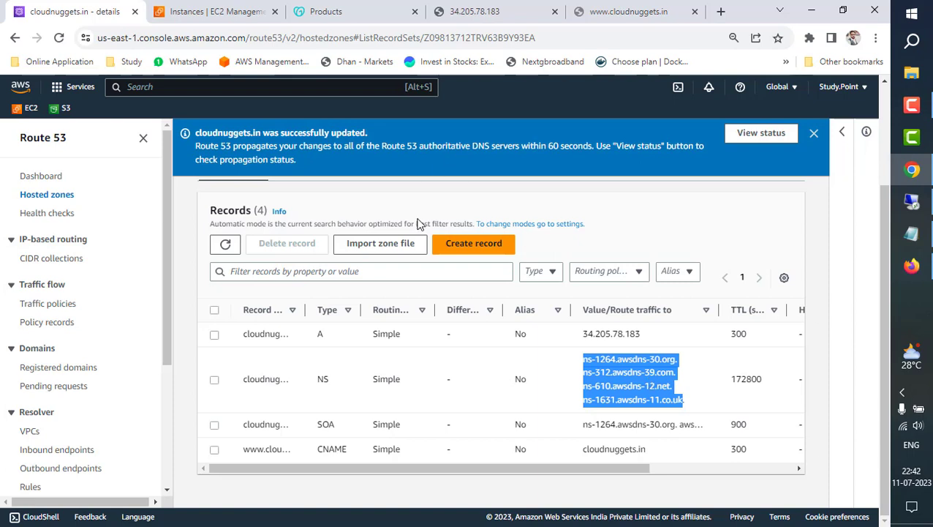
{"action": "left_click", "coordinate": [591, 363]}
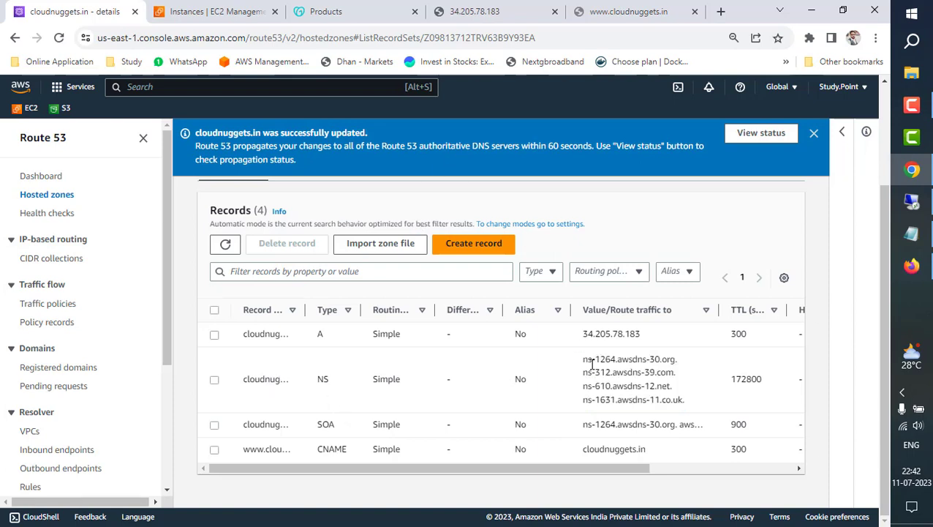
Step: Switch to the GoDaddy site, open the account's product list and manage the cloudnuggets.in domain
{"action": "left_click", "coordinate": [327, 9]}
{"action": "scroll", "coordinate": [373, 237], "scroll_direction": "up", "scroll_amount": 5}
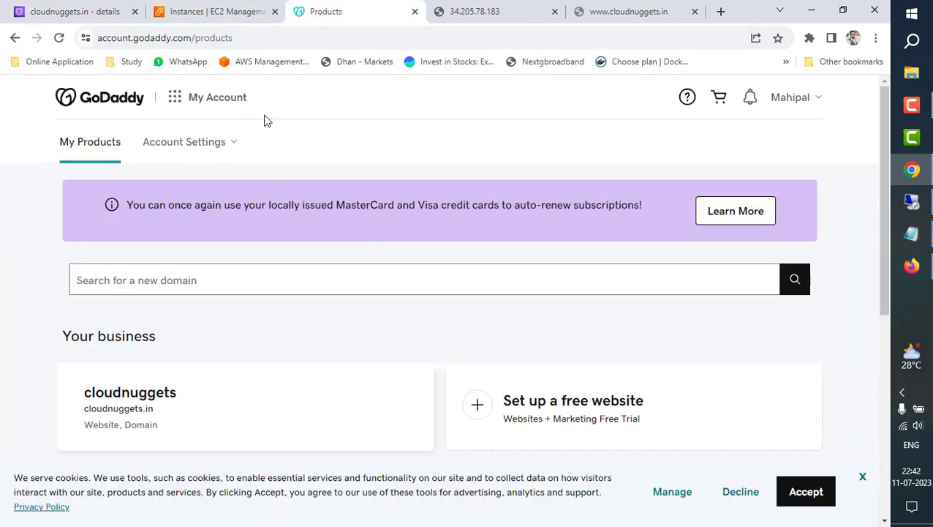
{"action": "left_click", "coordinate": [802, 98]}
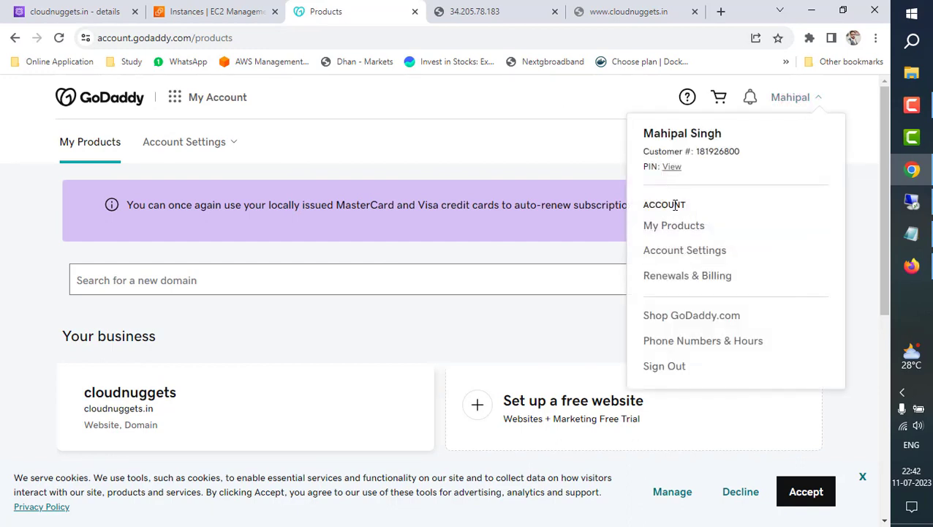
{"action": "left_click", "coordinate": [676, 230]}
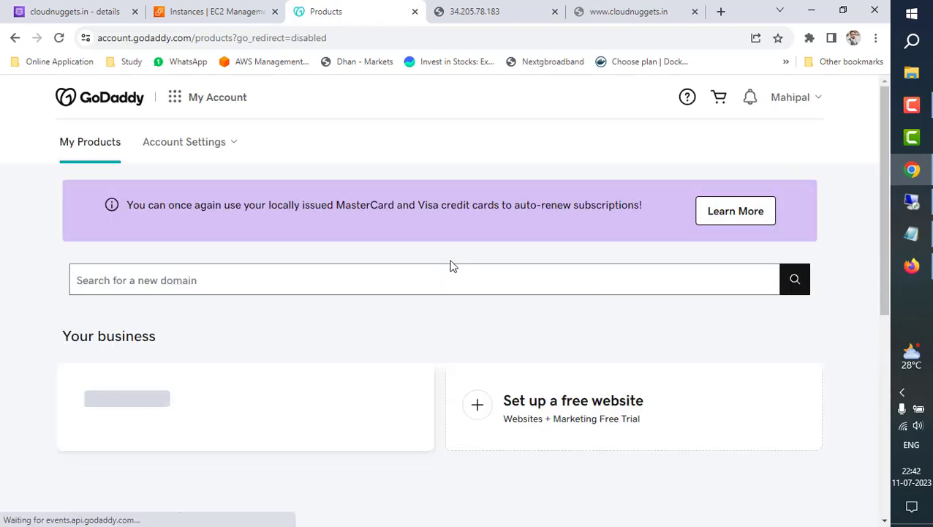
{"action": "scroll", "coordinate": [450, 266], "scroll_direction": "down", "scroll_amount": 1}
{"action": "scroll", "coordinate": [451, 266], "scroll_direction": "down", "scroll_amount": 3}
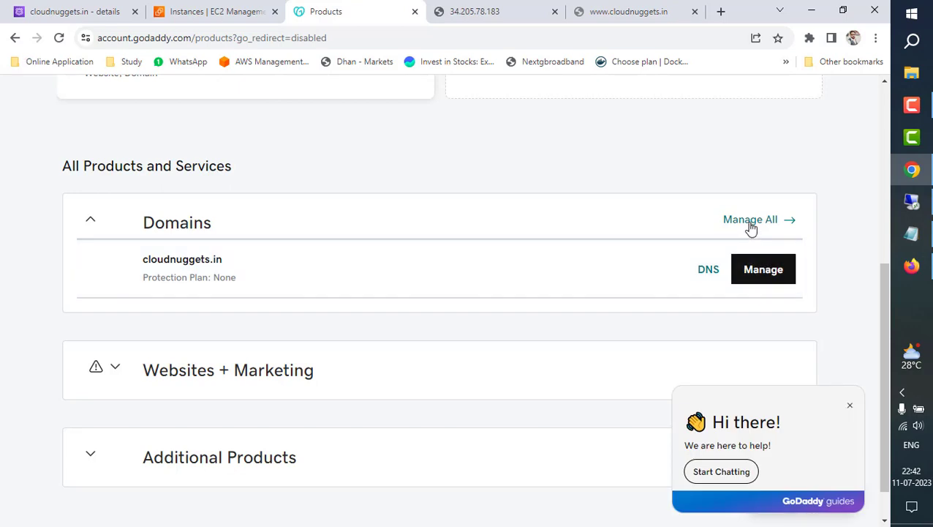
{"action": "left_click", "coordinate": [762, 271]}
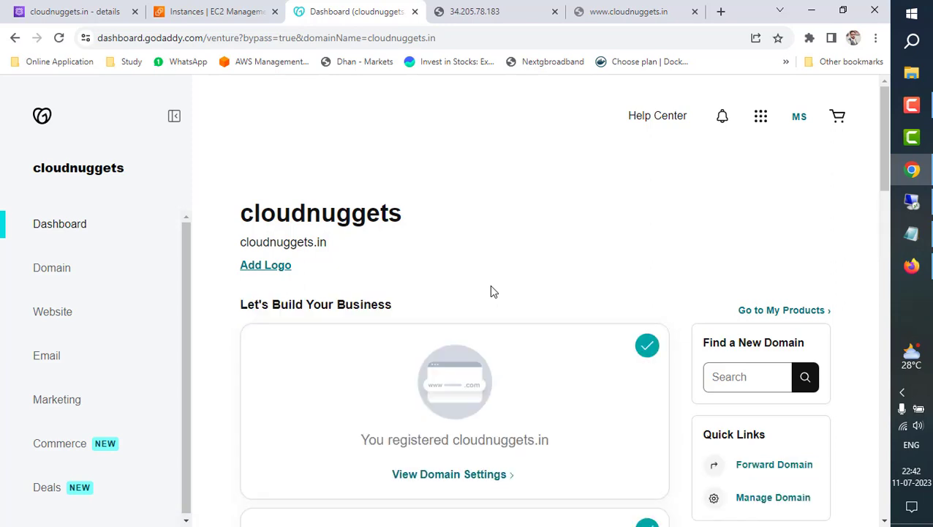
Step: Look through the cloudnuggets dashboard and open the Manage Domain settings for cloudnuggets.in
{"action": "scroll", "coordinate": [494, 291], "scroll_direction": "down", "scroll_amount": 3}
{"action": "scroll", "coordinate": [492, 292], "scroll_direction": "down", "scroll_amount": 2}
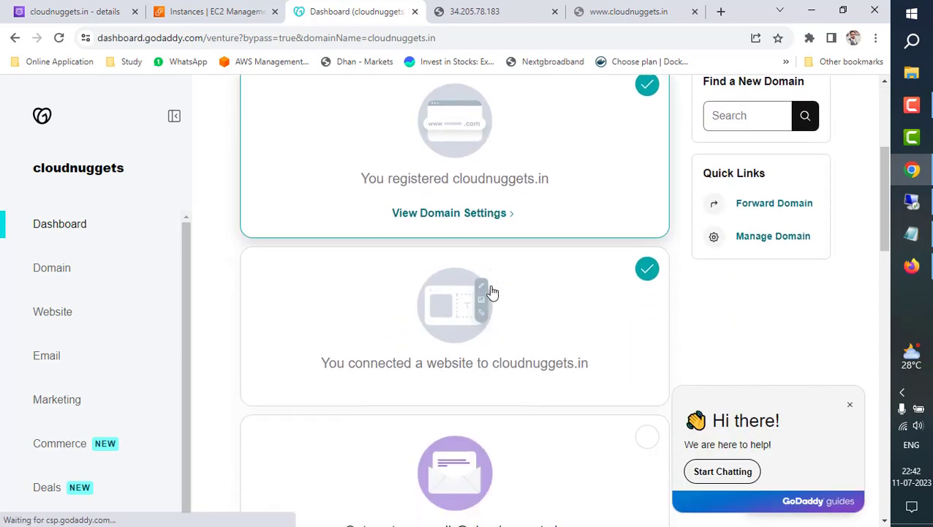
{"action": "scroll", "coordinate": [537, 441], "scroll_direction": "down", "scroll_amount": 2}
{"action": "scroll", "coordinate": [539, 443], "scroll_direction": "down", "scroll_amount": 7}
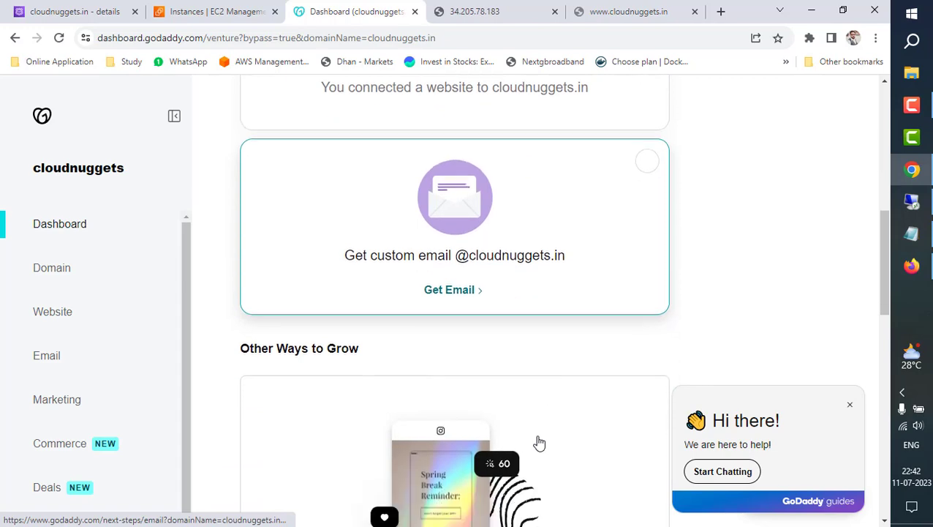
{"action": "scroll", "coordinate": [538, 441], "scroll_direction": "down", "scroll_amount": 3}
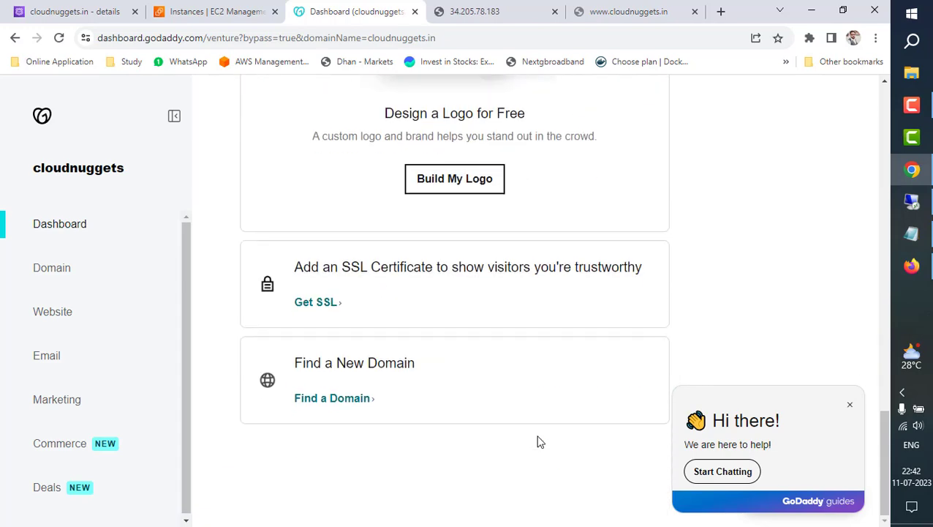
{"action": "scroll", "coordinate": [537, 442], "scroll_direction": "up", "scroll_amount": 15}
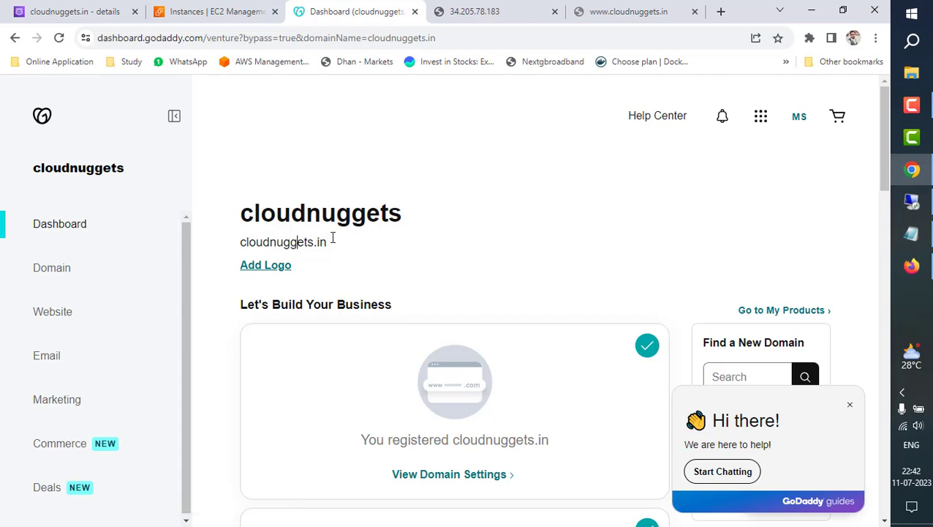
{"action": "scroll", "coordinate": [491, 384], "scroll_direction": "down", "scroll_amount": 2}
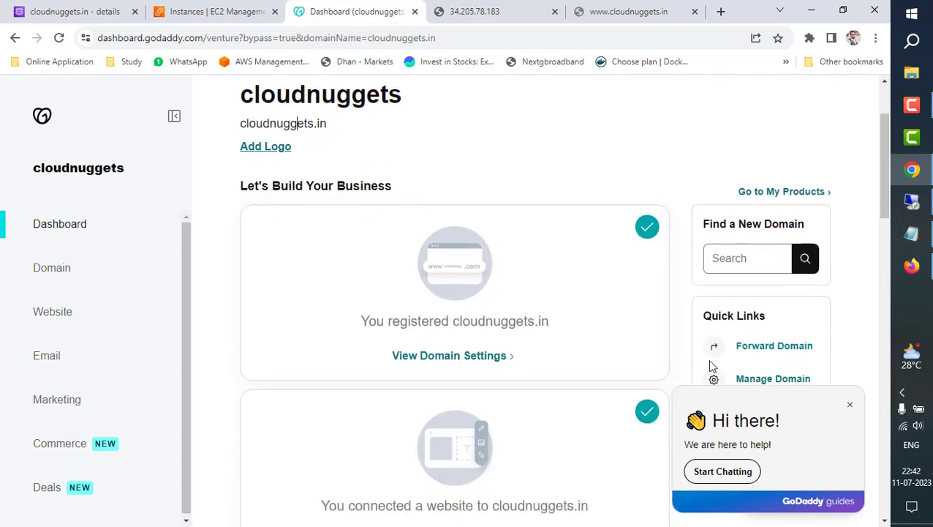
{"action": "scroll", "coordinate": [695, 369], "scroll_direction": "down", "scroll_amount": 2}
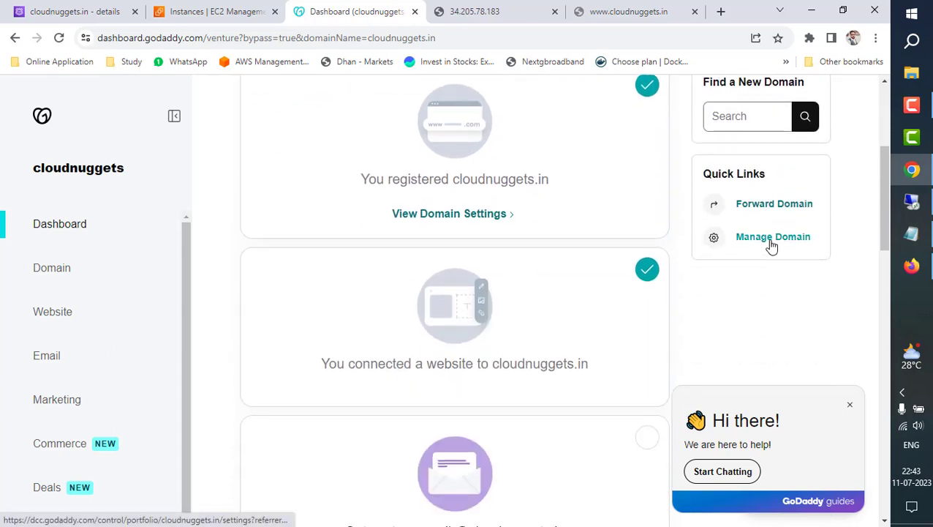
{"action": "left_click", "coordinate": [772, 246]}
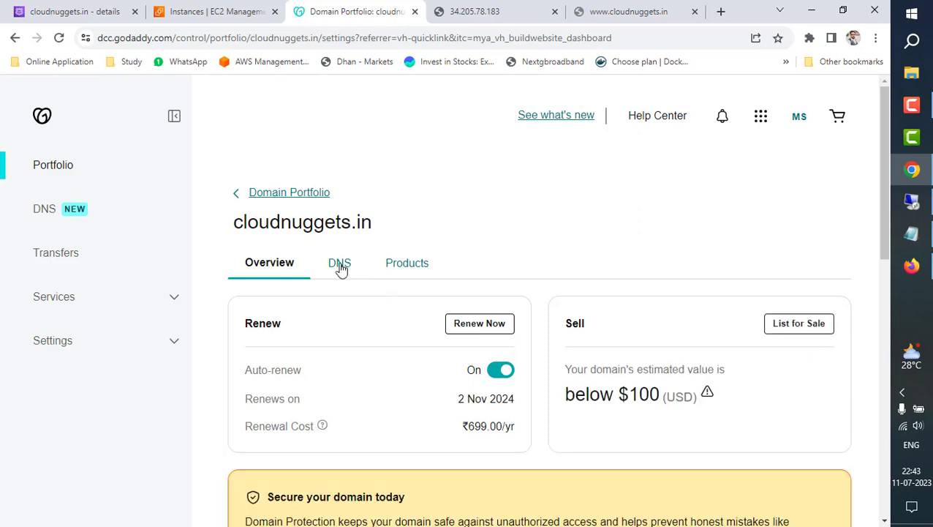
Step: Open the domain's DNS nameserver settings and check the custom nameservers currently listed
{"action": "left_click", "coordinate": [341, 268]}
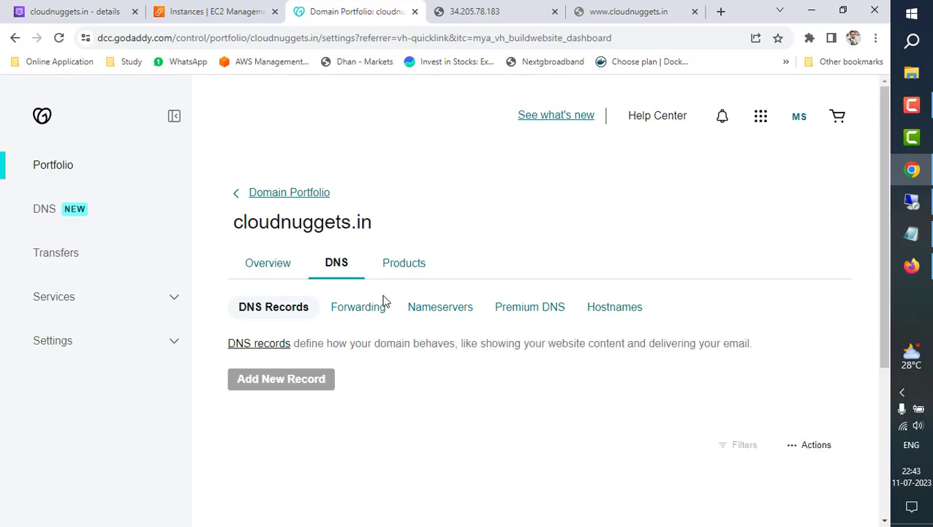
{"action": "left_click", "coordinate": [429, 310]}
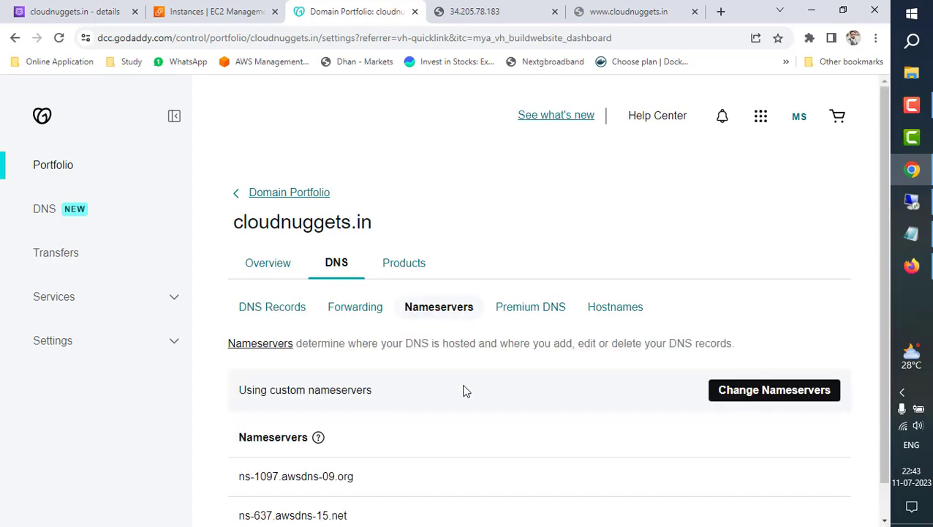
{"action": "scroll", "coordinate": [463, 392], "scroll_direction": "down", "scroll_amount": 1}
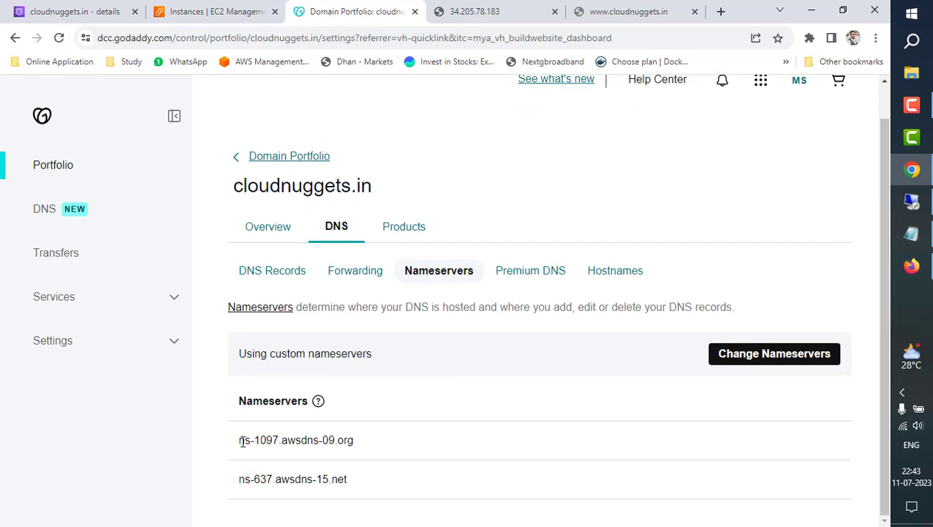
{"action": "left_click_drag", "start_coordinate": [239, 441], "coordinate": [353, 475]}
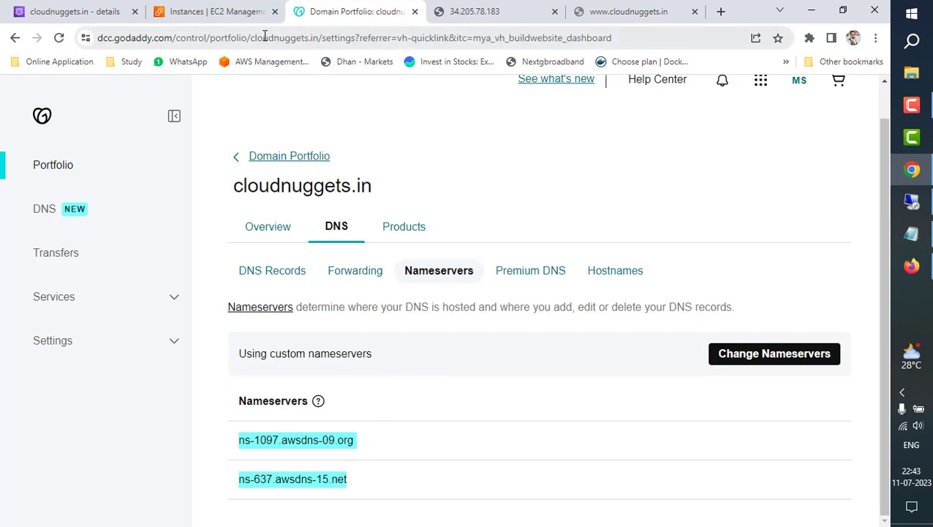
Step: Copy the first name server from the Route 53 NS record and set the domain's first custom nameserver to ns-1264.awsdns-30.org
{"action": "left_click", "coordinate": [90, 9]}
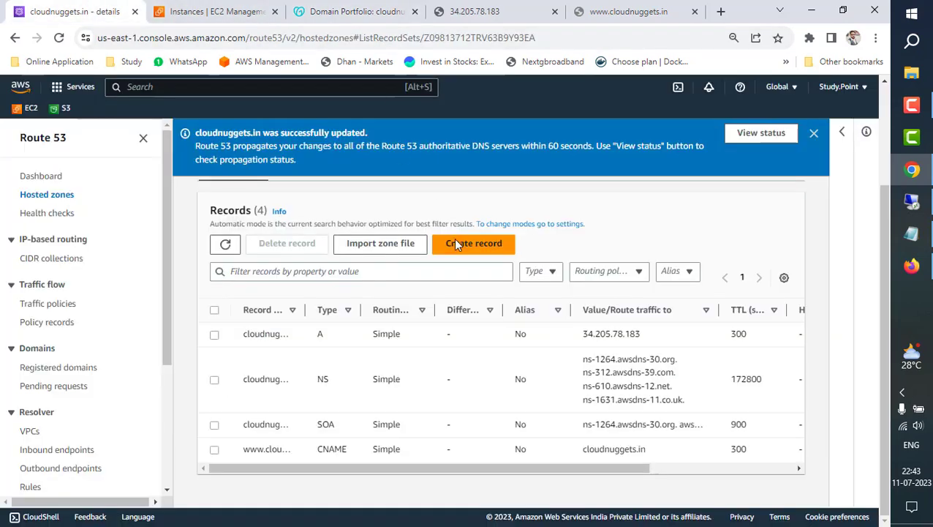
{"action": "left_click_drag", "start_coordinate": [585, 363], "coordinate": [670, 360]}
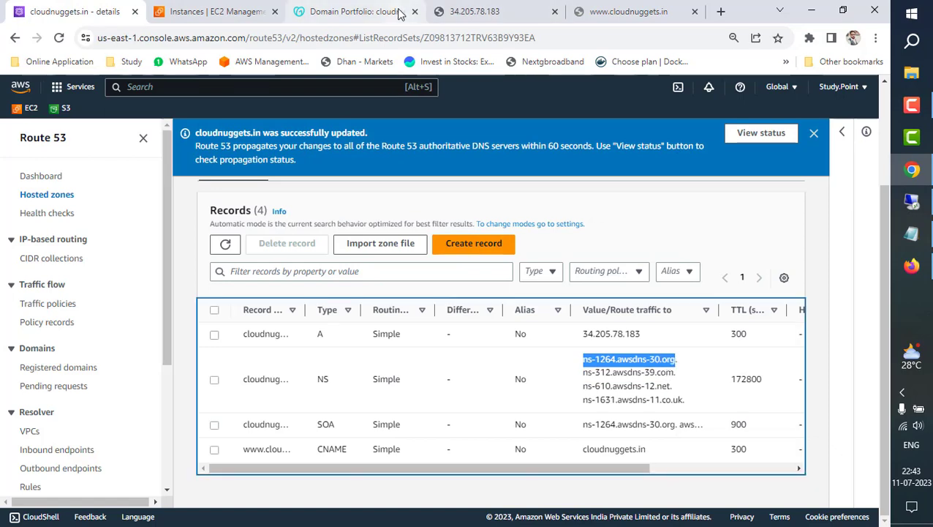
{"action": "left_click", "coordinate": [350, 9]}
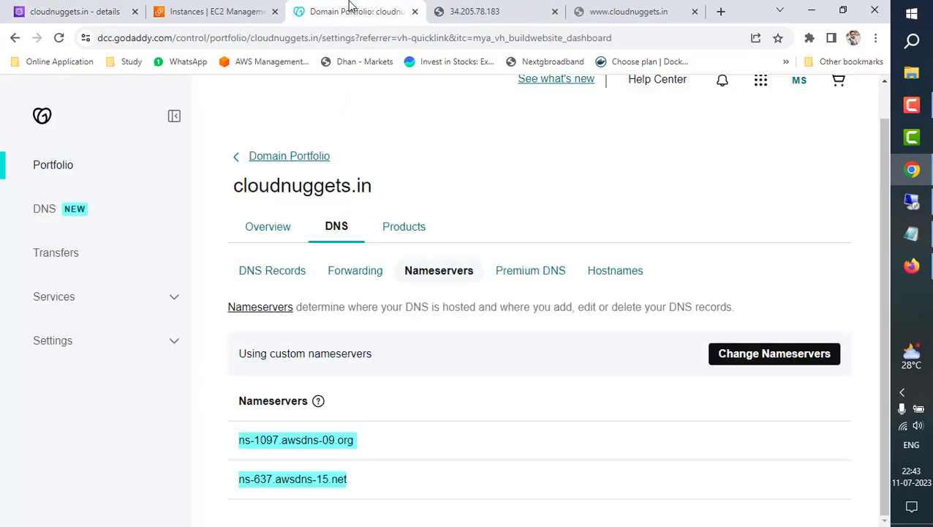
{"action": "left_click", "coordinate": [756, 358]}
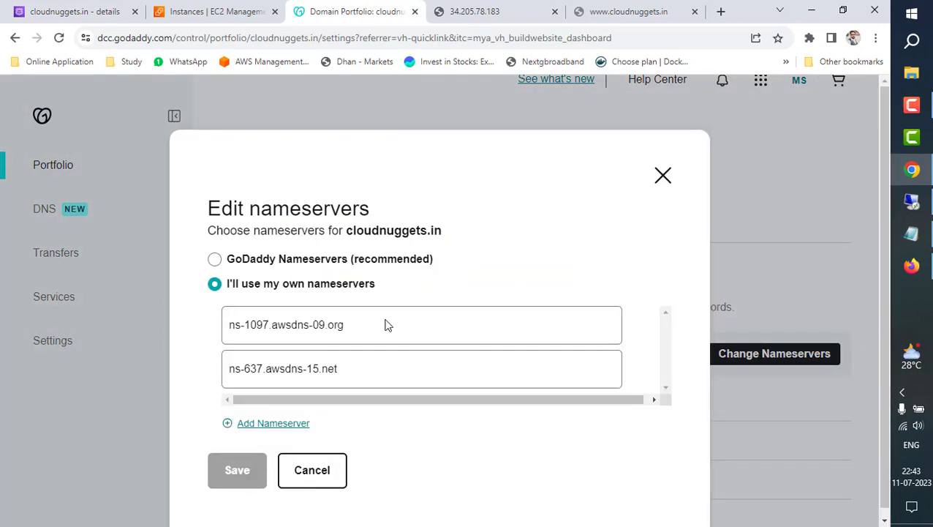
{"action": "triple_click", "coordinate": [357, 325]}
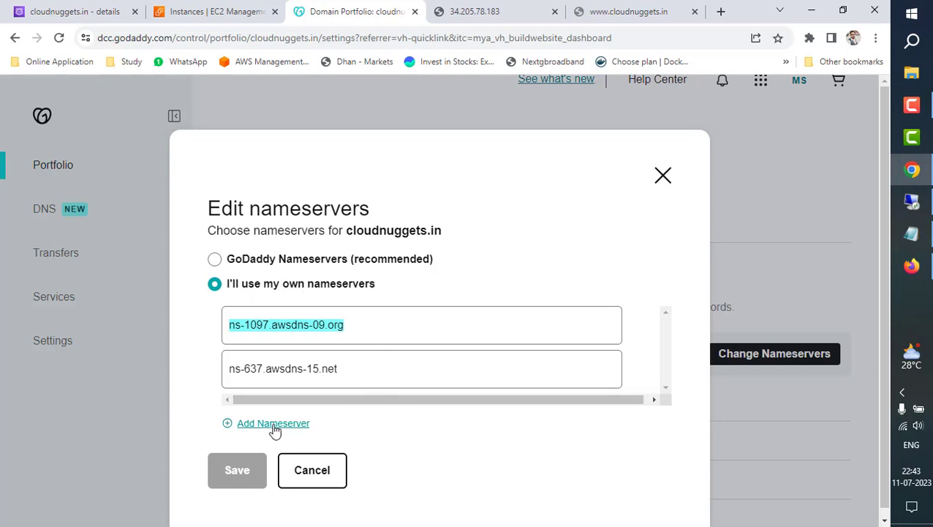
{"action": "type", "text": "ns-1264.awsdns-30.org"}
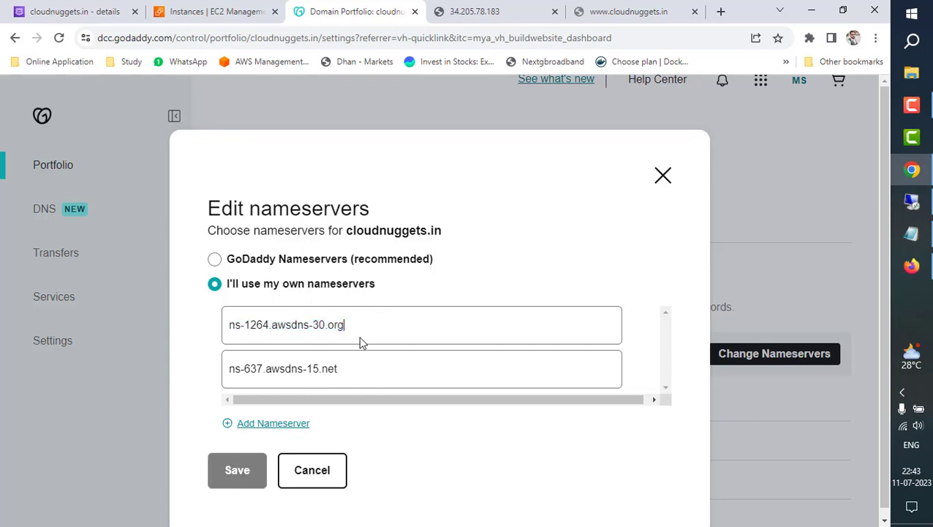
Step: Copy ns-312.awsdns-39.com from the Route 53 NS record and paste it as the domain's second custom nameserver
{"action": "left_click", "coordinate": [229, 10]}
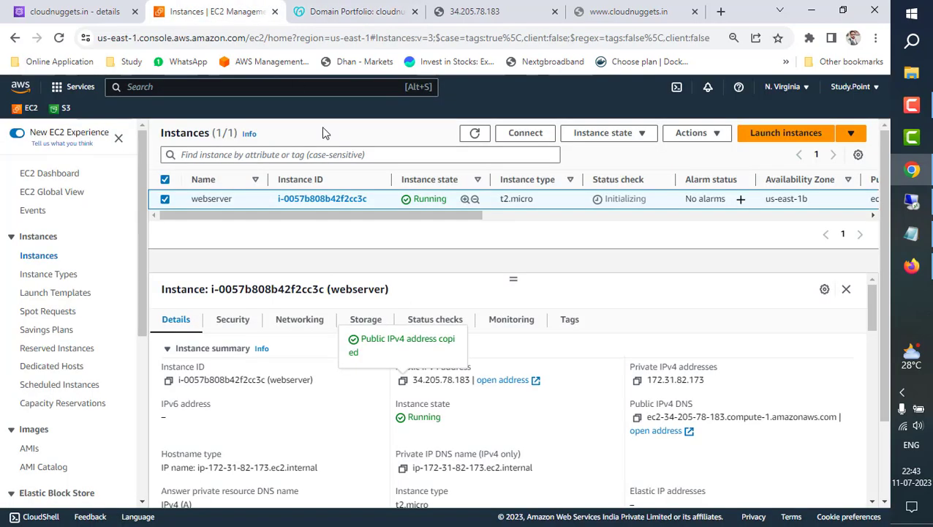
{"action": "left_click", "coordinate": [86, 12]}
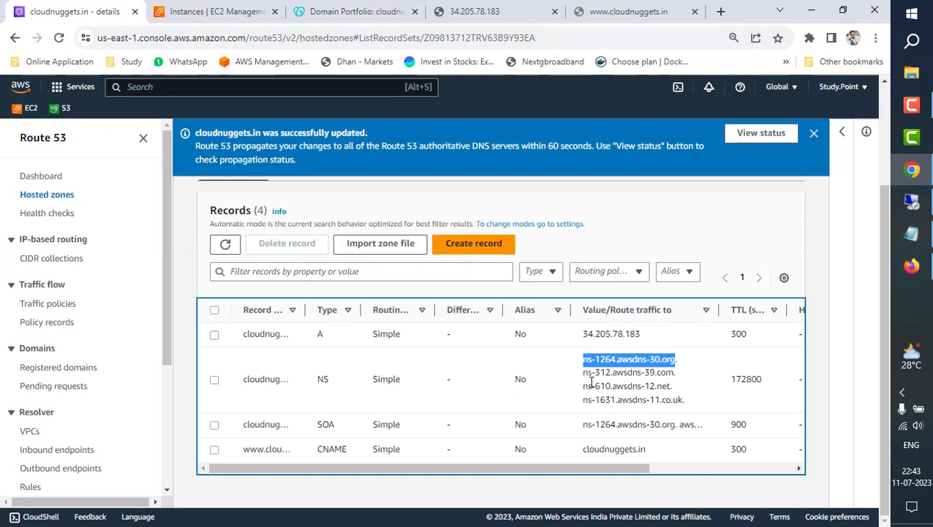
{"action": "left_click_drag", "start_coordinate": [583, 373], "coordinate": [675, 377]}
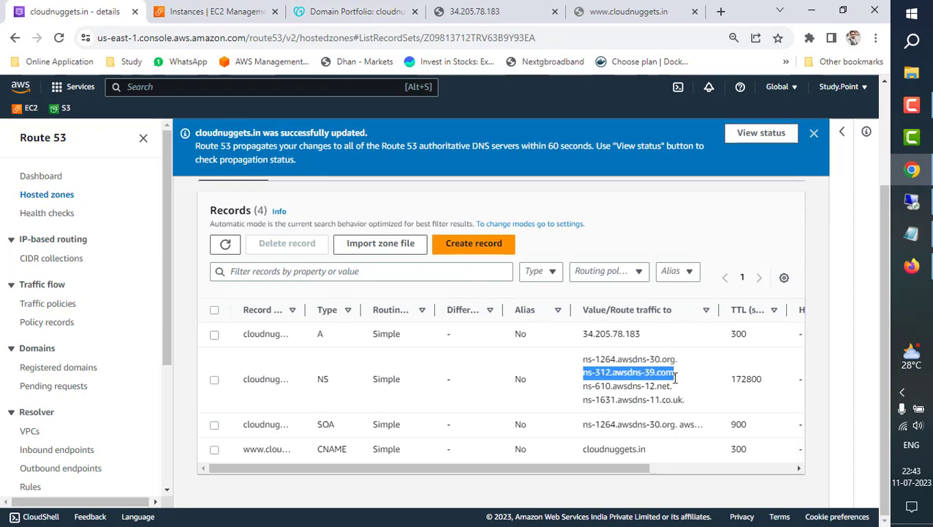
{"action": "key", "text": "ctrl+c"}
{"action": "left_click", "coordinate": [357, 11]}
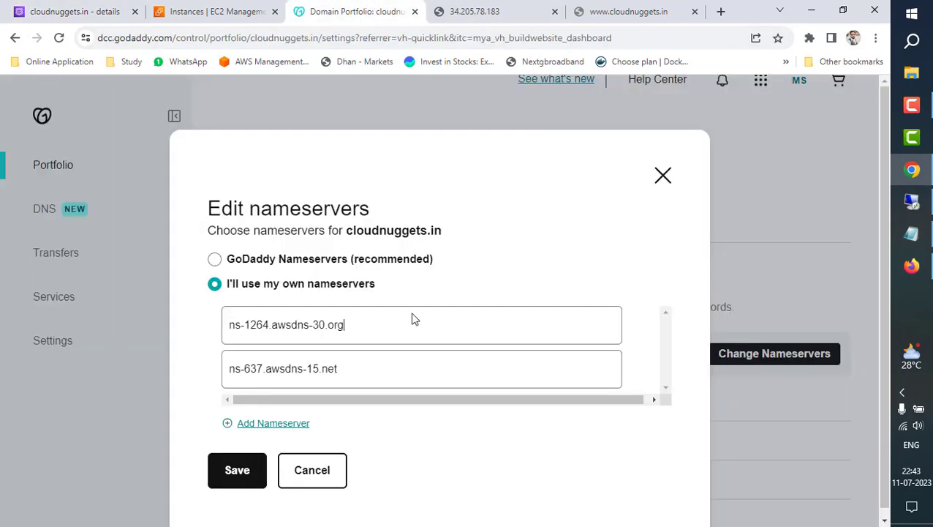
{"action": "triple_click", "coordinate": [354, 368]}
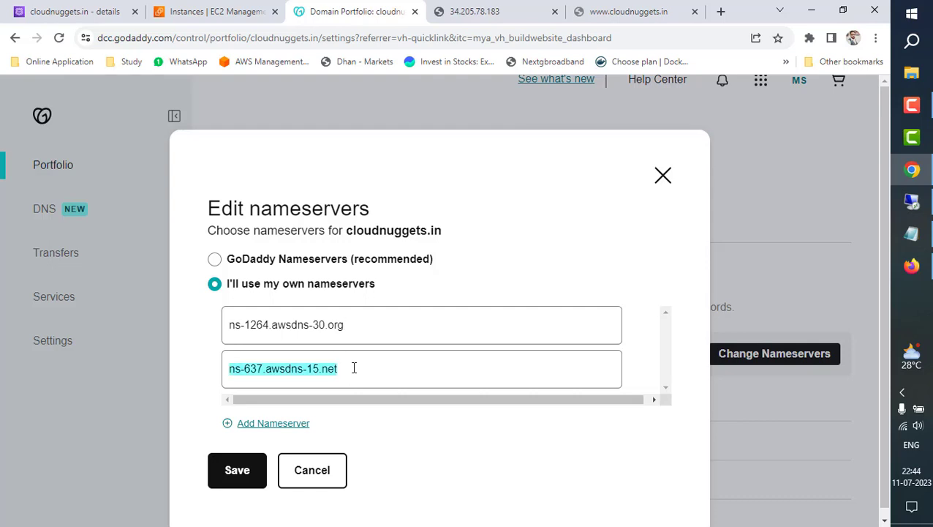
{"action": "key", "text": "ctrl+v"}
Step: Copy ns-610.awsdns-12.net from the Route 53 NS record and add it as the domain's third custom nameserver
{"action": "left_click", "coordinate": [122, 11]}
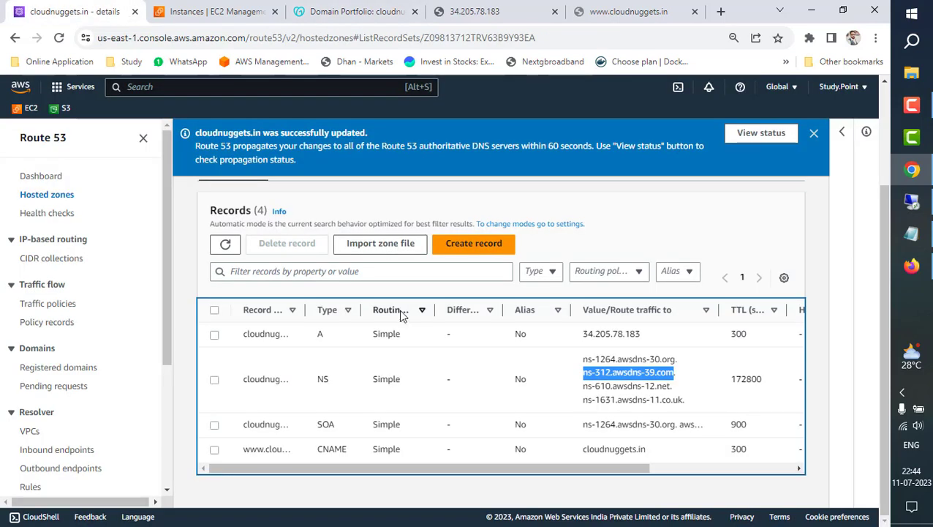
{"action": "left_click", "coordinate": [587, 388]}
{"action": "left_click_drag", "start_coordinate": [584, 386], "coordinate": [675, 390]}
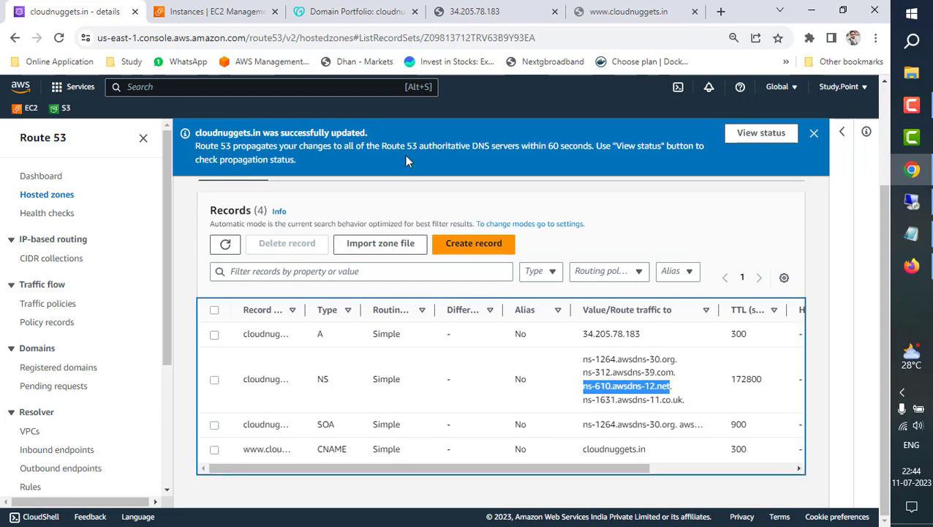
{"action": "left_click", "coordinate": [317, 10]}
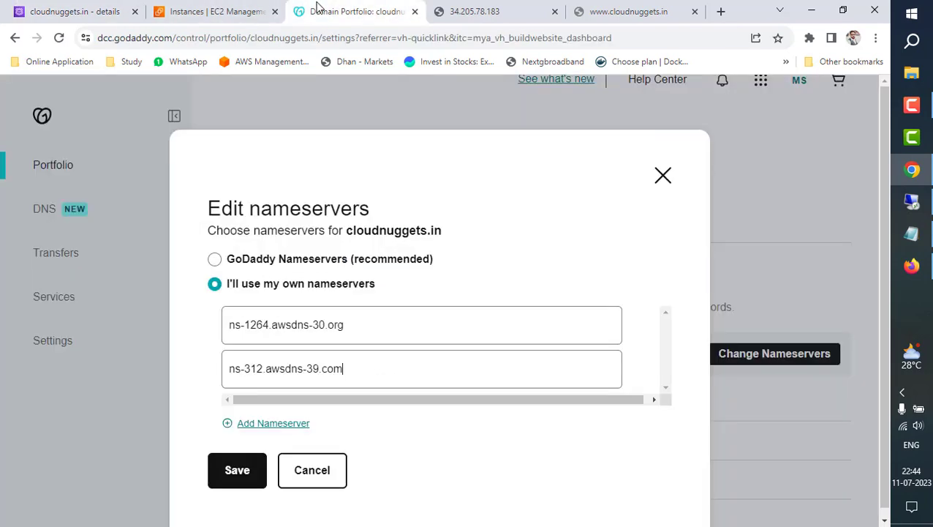
{"action": "left_click", "coordinate": [267, 424]}
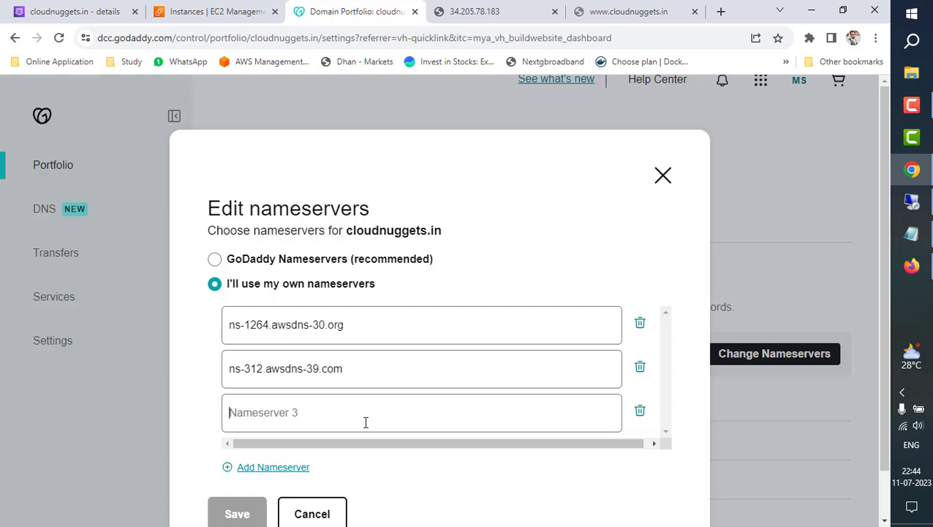
{"action": "key", "text": "ctrl+v"}
Step: Add ns-1631.awsdns-11.co.uk from the Route 53 NS record as the fourth custom nameserver, save the list and consent to the update
{"action": "left_click", "coordinate": [84, 9]}
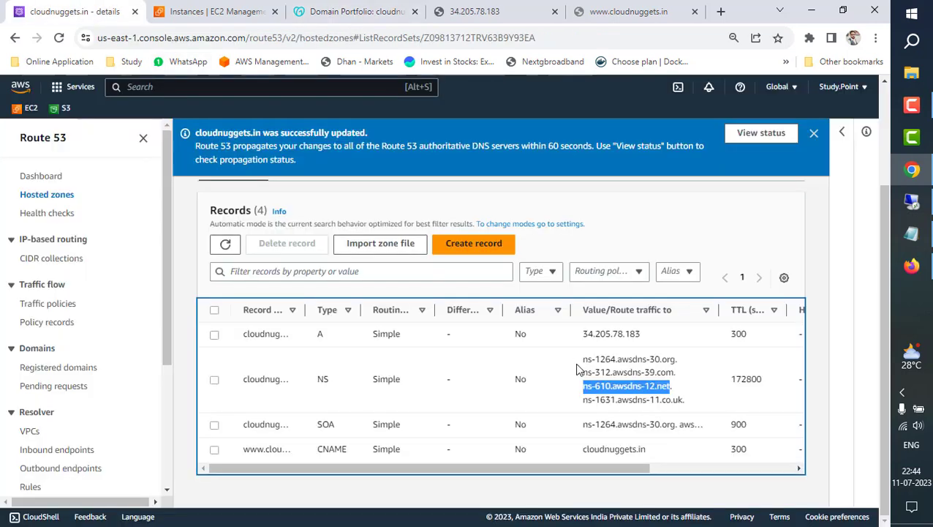
{"action": "left_click_drag", "start_coordinate": [585, 398], "coordinate": [680, 400]}
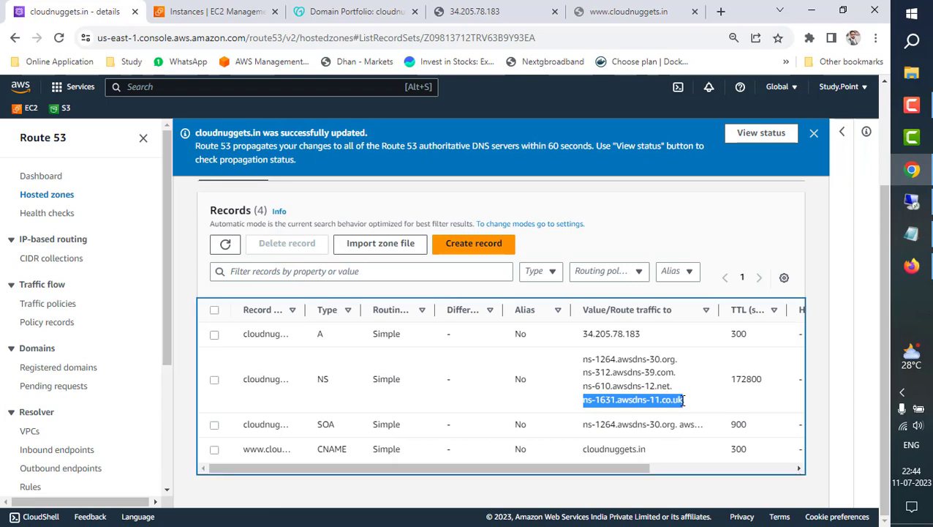
{"action": "left_click", "coordinate": [356, 9]}
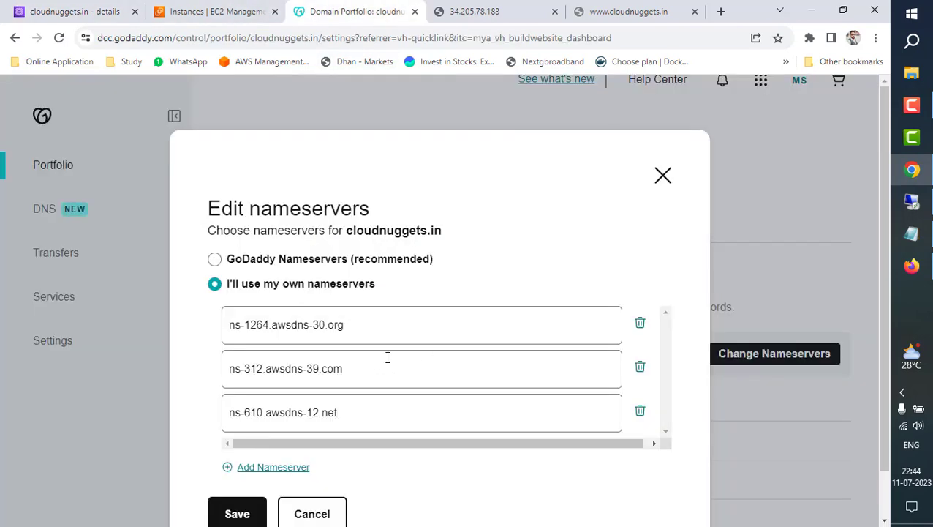
{"action": "scroll", "coordinate": [387, 359], "scroll_direction": "down", "scroll_amount": 1}
{"action": "left_click", "coordinate": [301, 421]}
{"action": "left_click", "coordinate": [320, 413]}
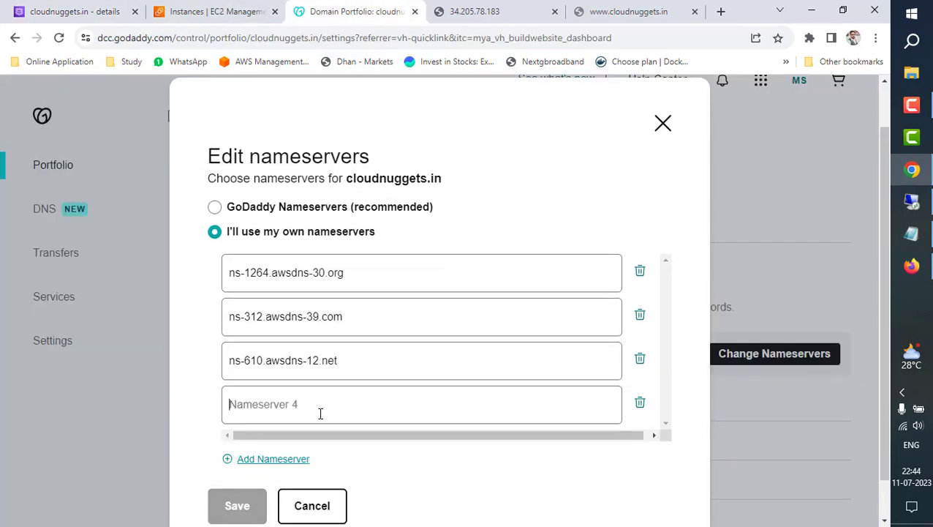
{"action": "key", "text": "ctrl+v"}
{"action": "left_click", "coordinate": [237, 505]}
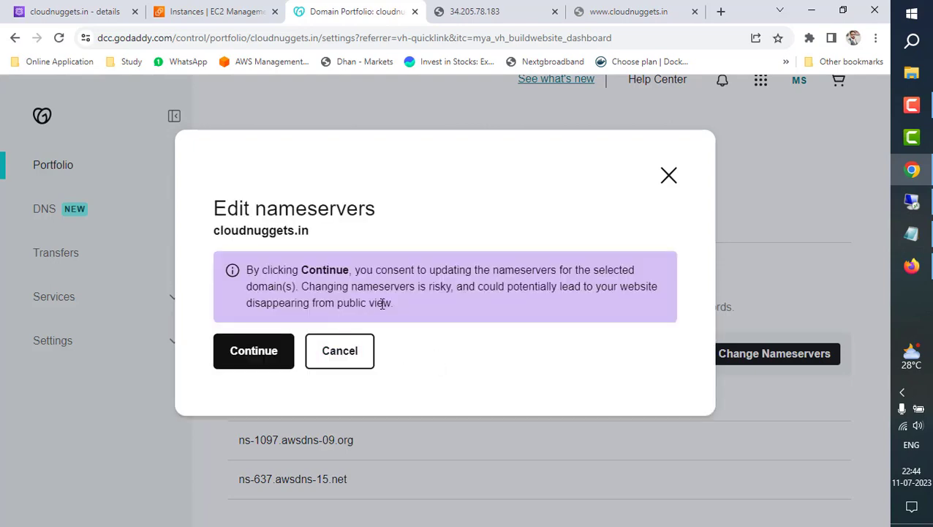
{"action": "left_click", "coordinate": [255, 352]}
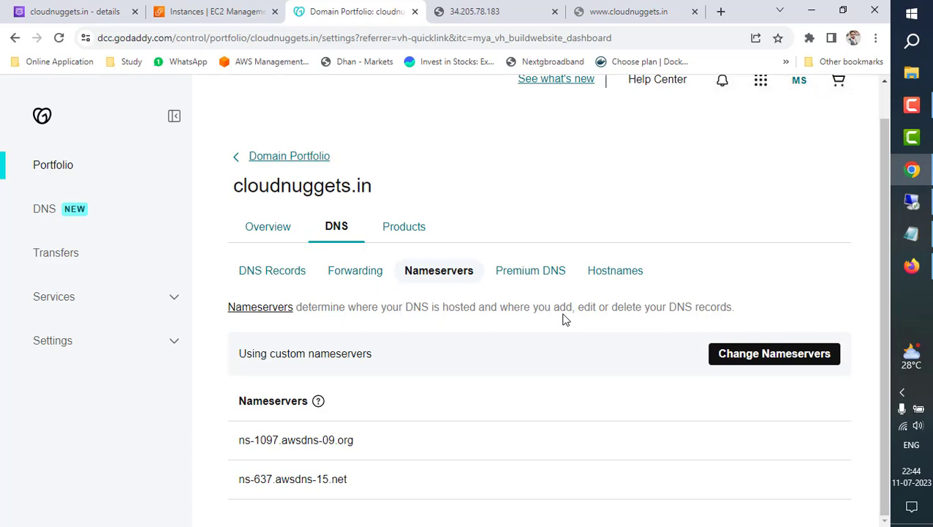
Step: Check the Route 53 records and the EC2 instance, and reload both the 34.205.78.183 page and cloudnuggets.in to test them
{"action": "left_click", "coordinate": [82, 10]}
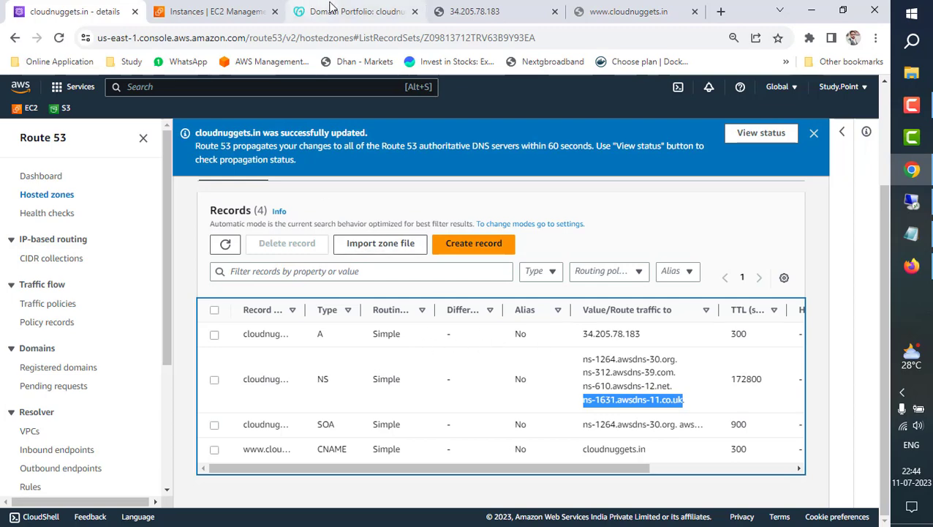
{"action": "left_click", "coordinate": [238, 8]}
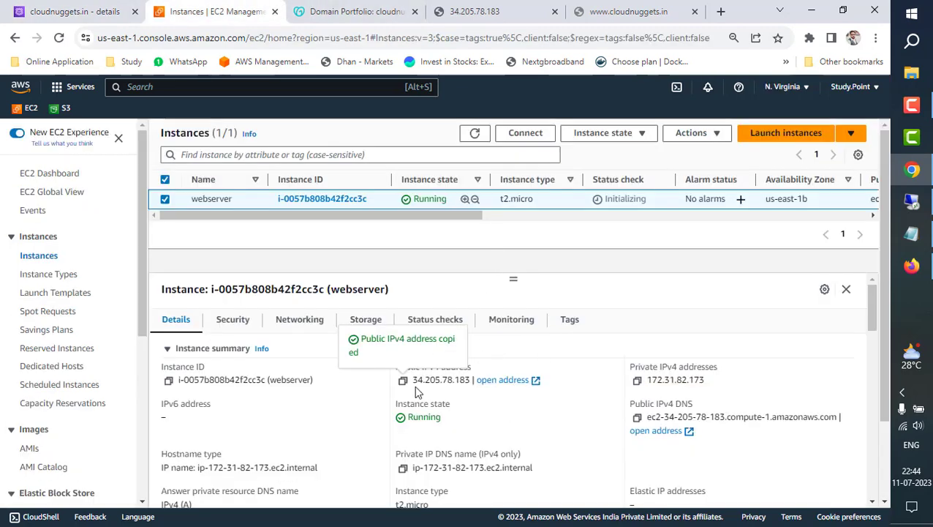
{"action": "left_click", "coordinate": [475, 11]}
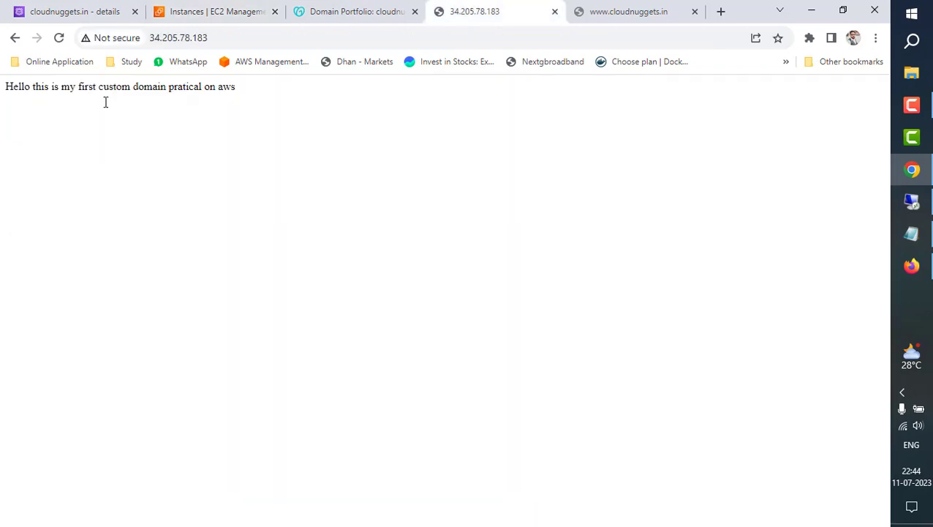
{"action": "left_click", "coordinate": [60, 38]}
{"action": "left_click", "coordinate": [611, 8]}
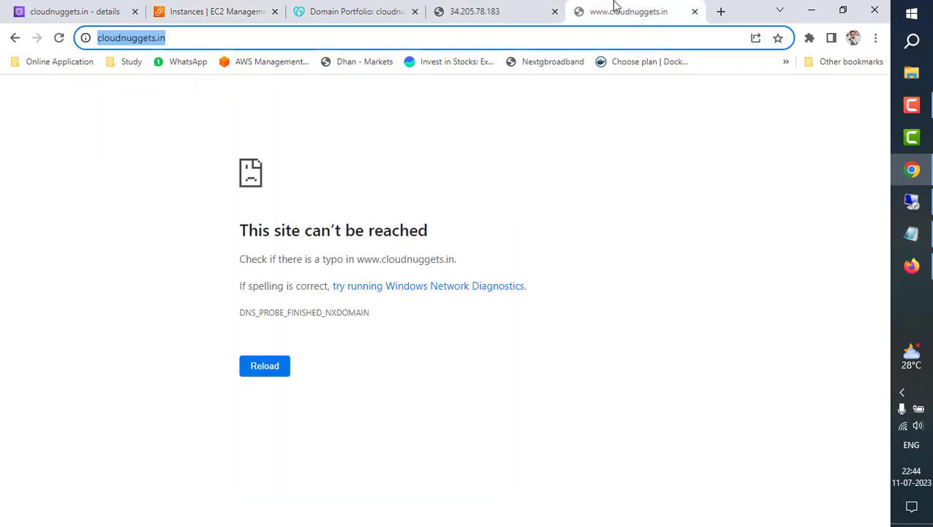
{"action": "left_click", "coordinate": [60, 38]}
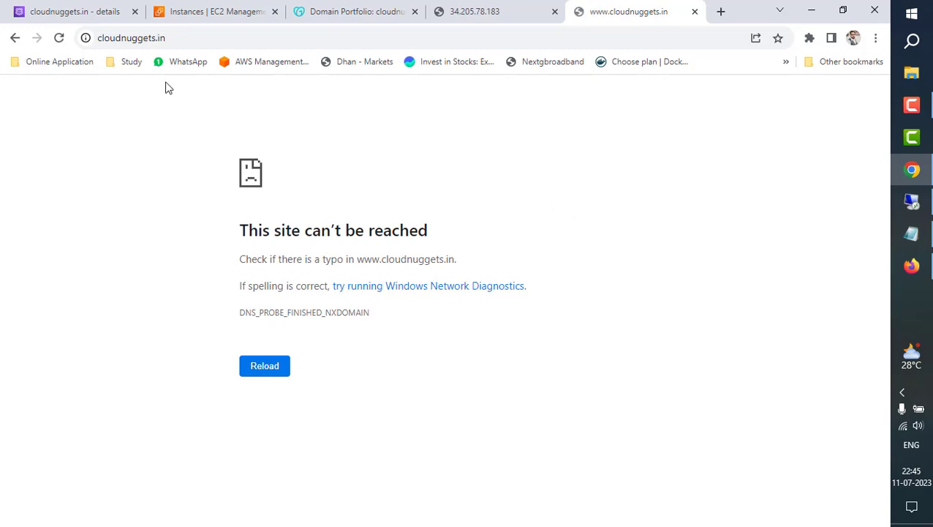
{"action": "left_click", "coordinate": [59, 39]}
{"action": "left_click", "coordinate": [921, 312]}
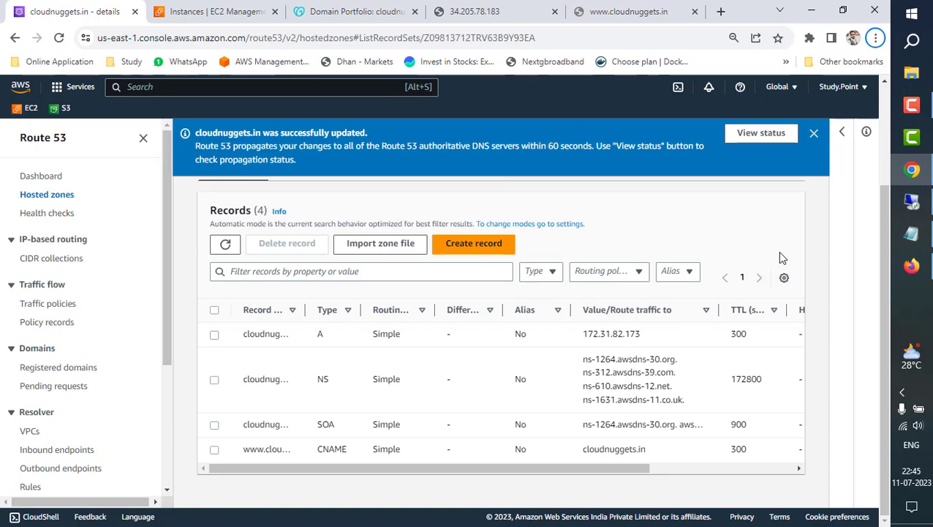
Step: Review the hosted zone list and record count from the Route 53 dashboard, and reload cloudnuggets.in to test the domain again
{"action": "left_click", "coordinate": [42, 177]}
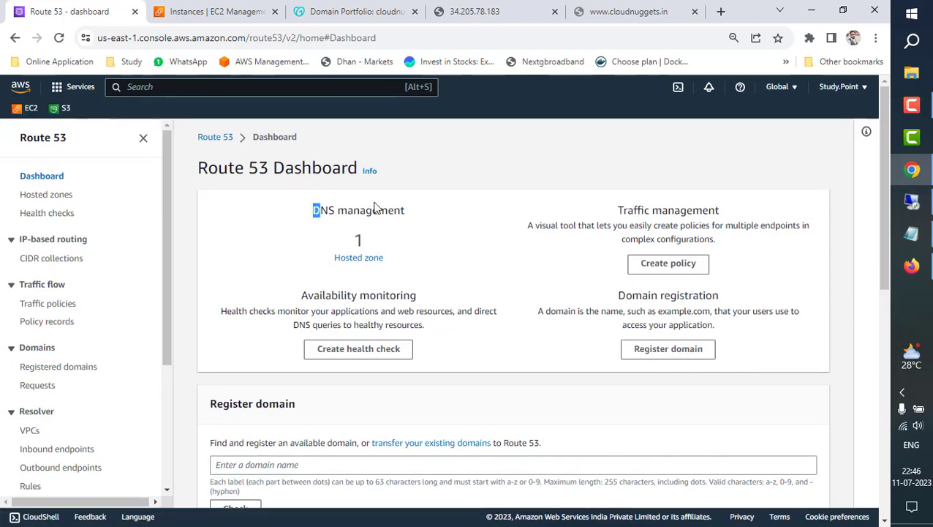
{"action": "left_click_drag", "start_coordinate": [314, 210], "coordinate": [411, 211]}
{"action": "left_click_drag", "start_coordinate": [346, 247], "coordinate": [374, 245]}
{"action": "left_click", "coordinate": [435, 260]}
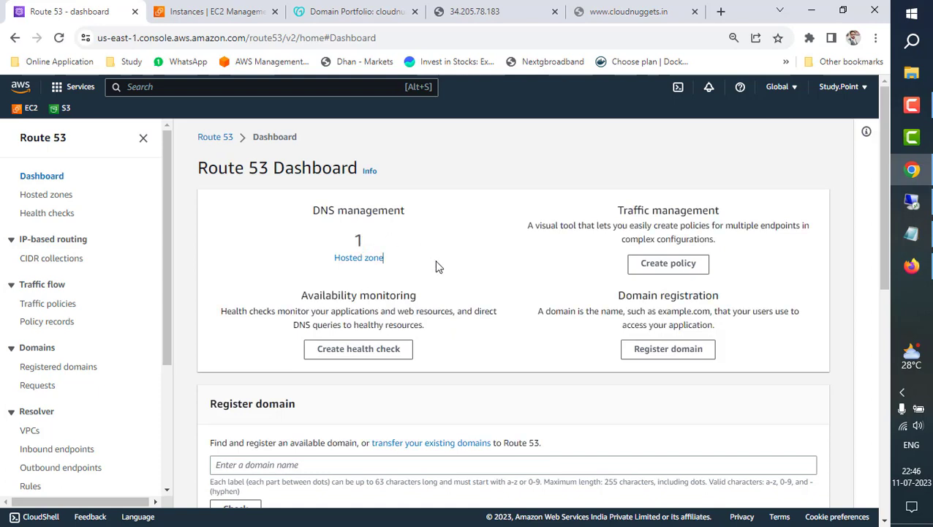
{"action": "left_click", "coordinate": [365, 262]}
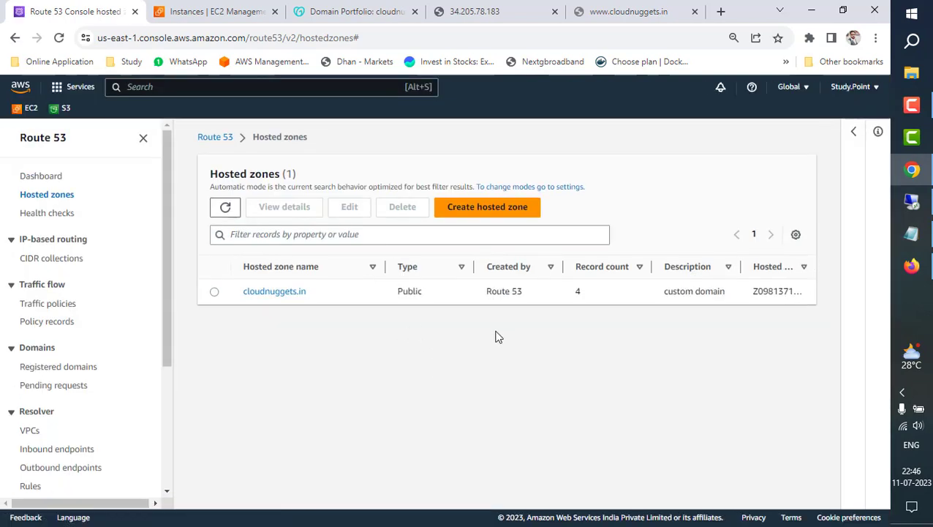
{"action": "double_click", "coordinate": [578, 291]}
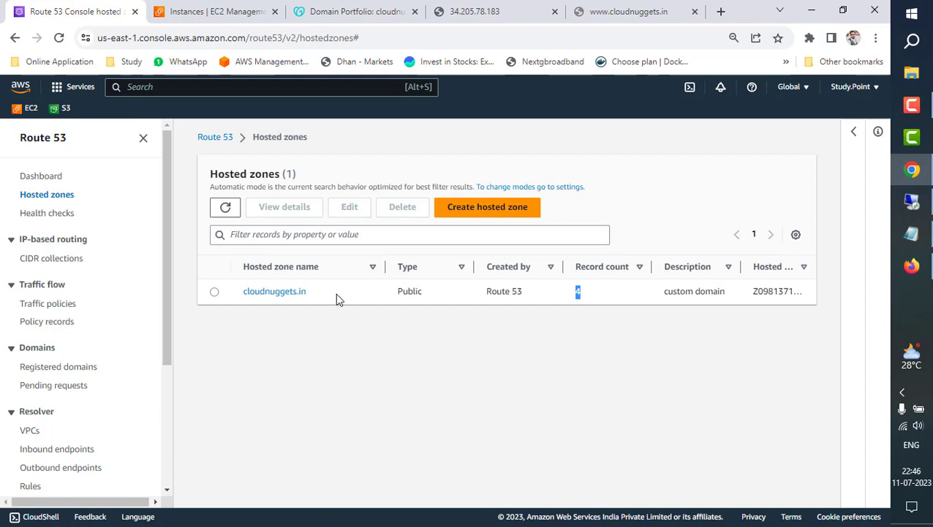
{"action": "left_click", "coordinate": [604, 12]}
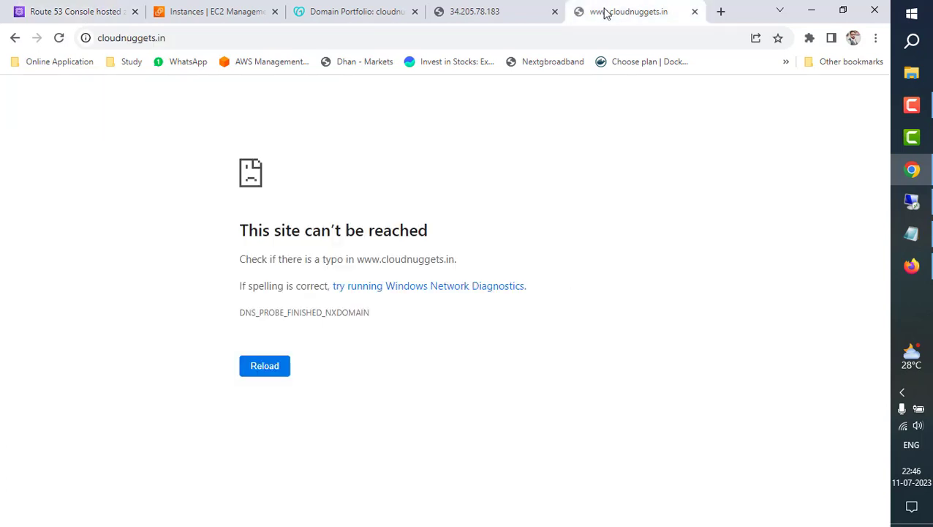
{"action": "left_click", "coordinate": [59, 37]}
{"action": "left_click", "coordinate": [906, 304]}
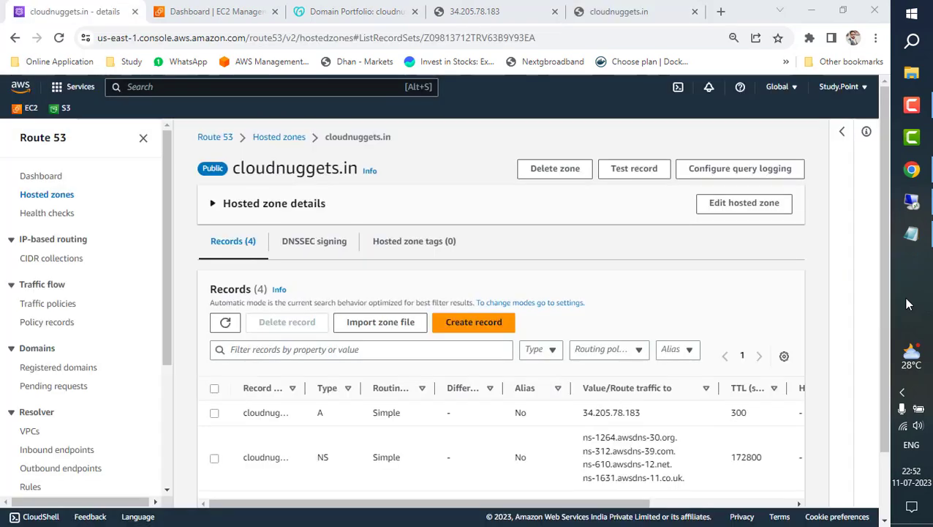
{"action": "left_click", "coordinate": [912, 105]}
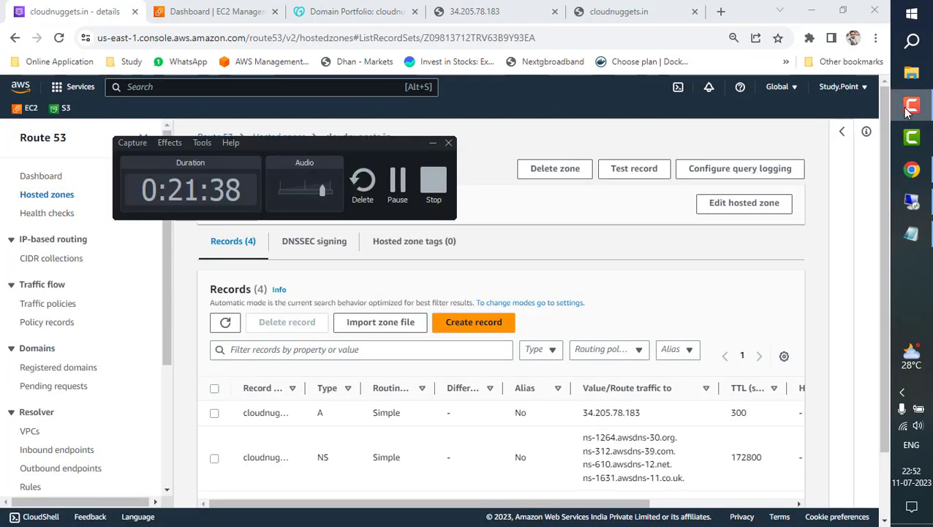
{"action": "left_click", "coordinate": [433, 143]}
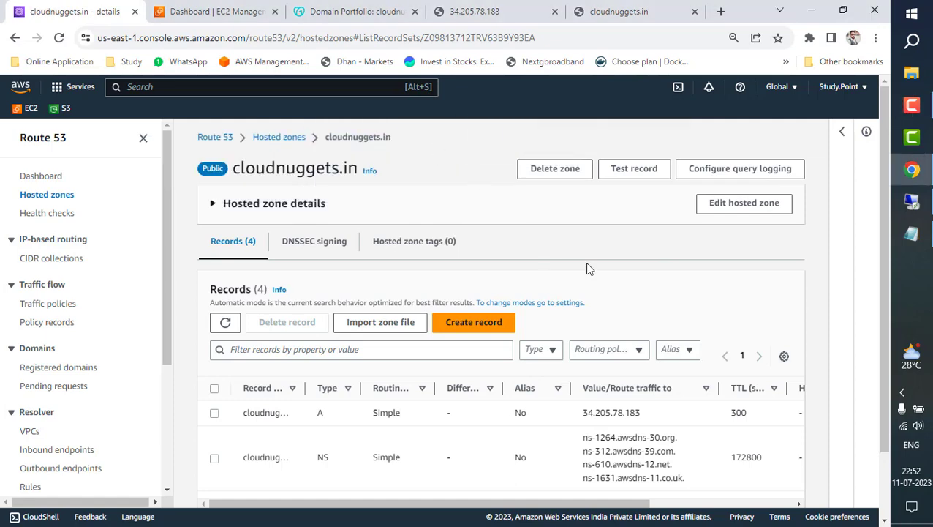
{"action": "scroll", "coordinate": [586, 269], "scroll_direction": "down", "scroll_amount": 1}
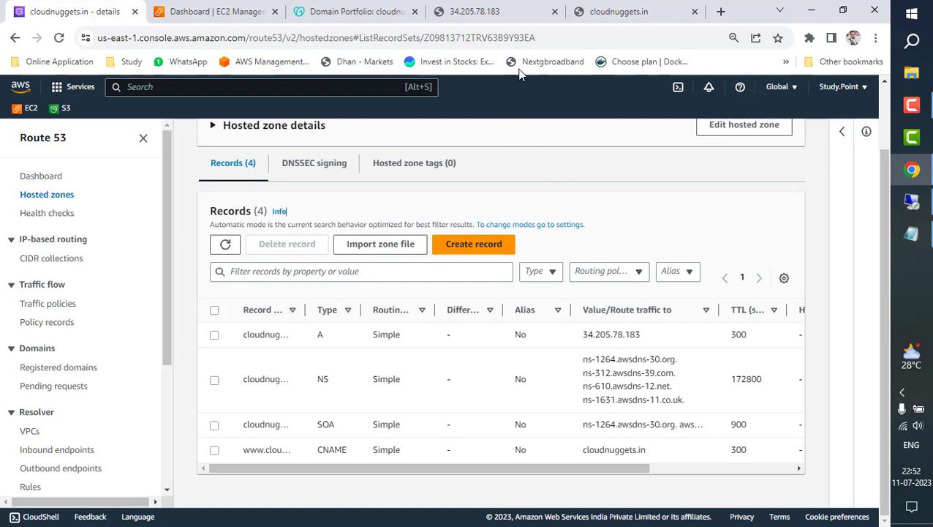
{"action": "left_click", "coordinate": [605, 9]}
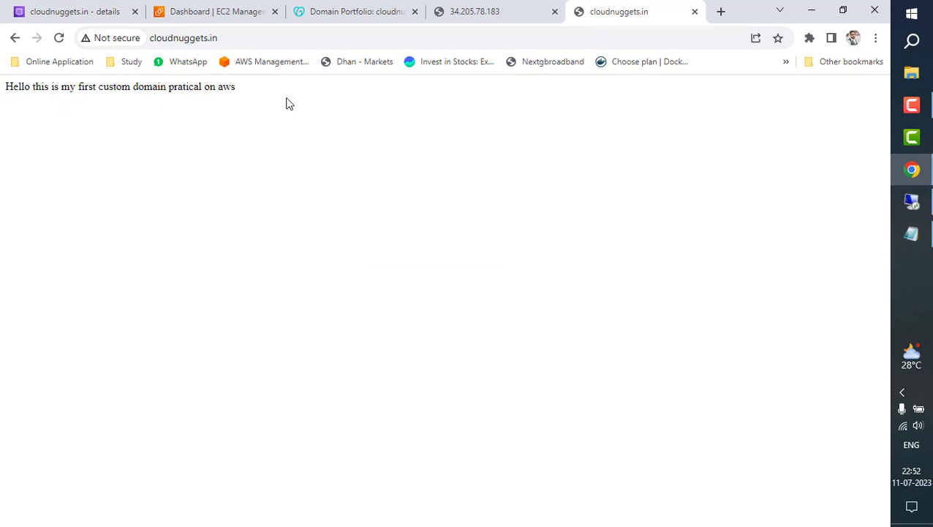
{"action": "left_click", "coordinate": [248, 38]}
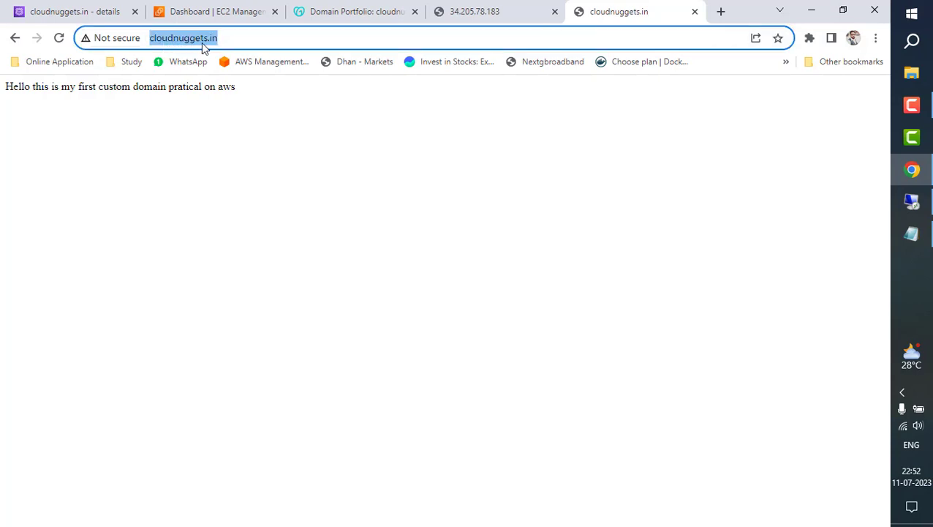
{"action": "type", "text": "www.cloudnuggets.in"}
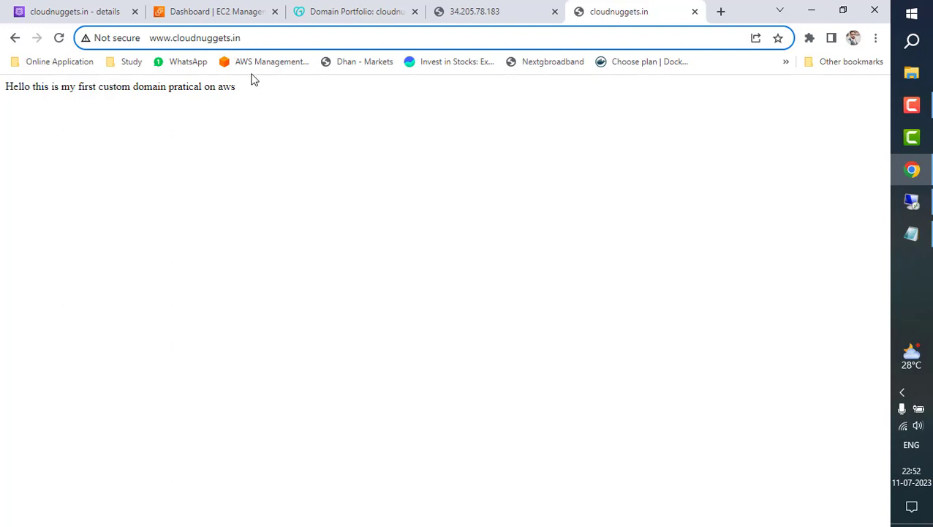
{"action": "left_click", "coordinate": [201, 8]}
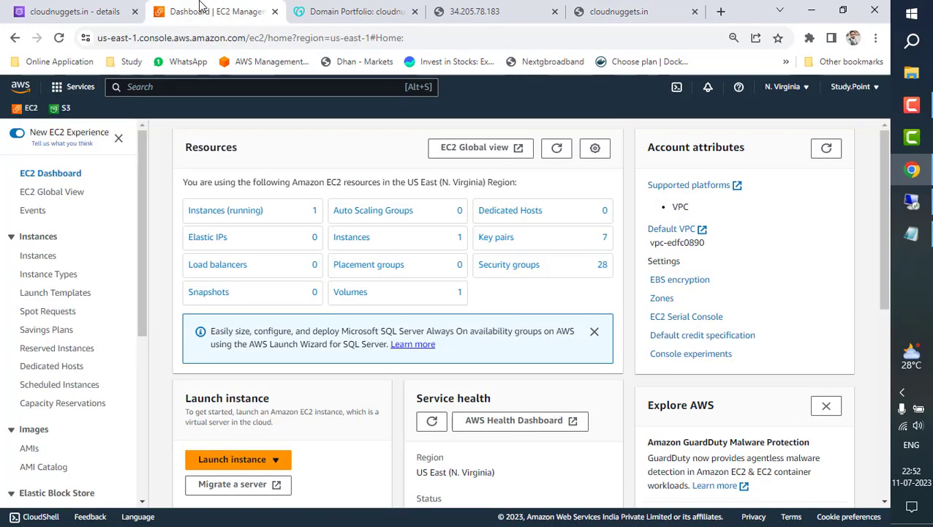
{"action": "left_click", "coordinate": [627, 12]}
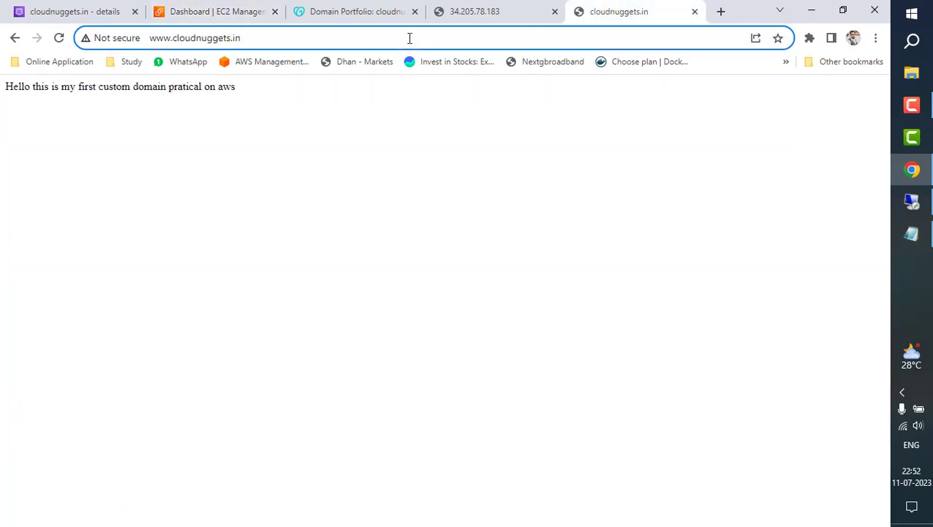
{"action": "left_click", "coordinate": [255, 108]}
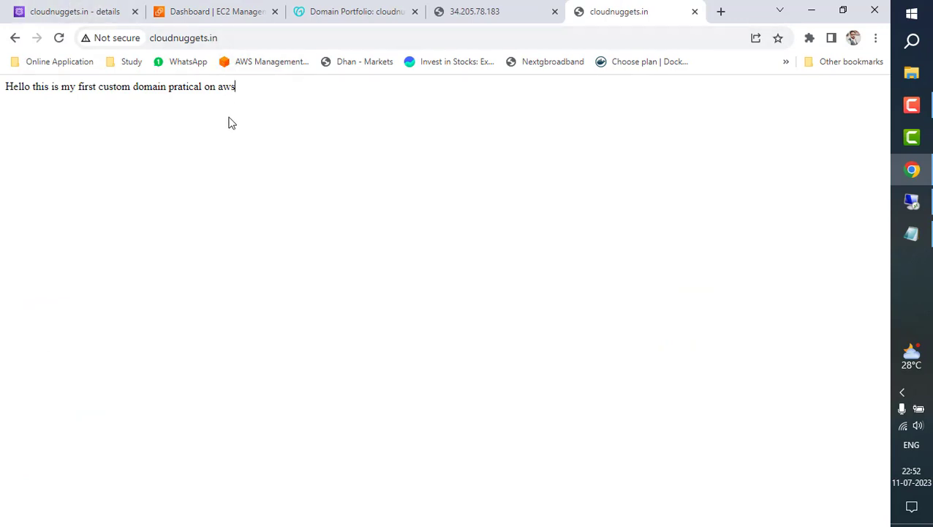
Step: Return to the Route 53 dashboard and view the list of hosted zones
{"action": "left_click", "coordinate": [80, 9]}
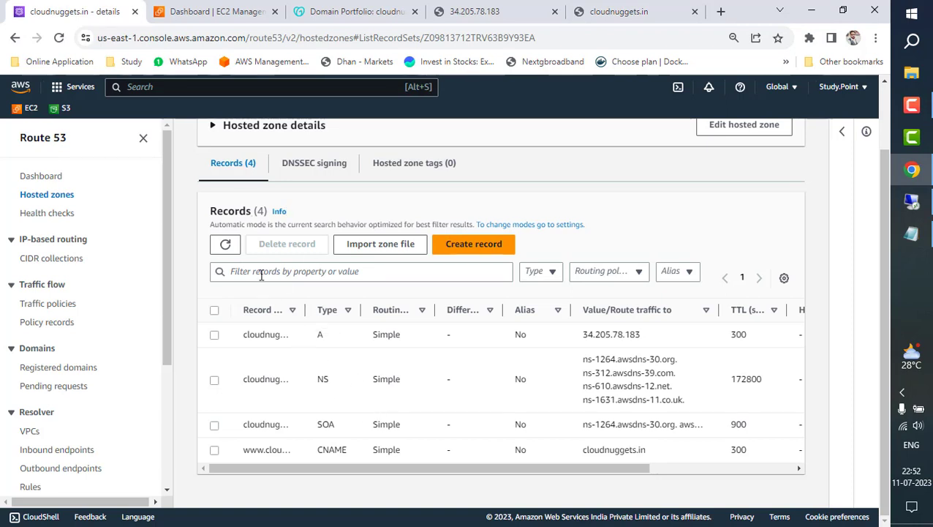
{"action": "left_click", "coordinate": [54, 178]}
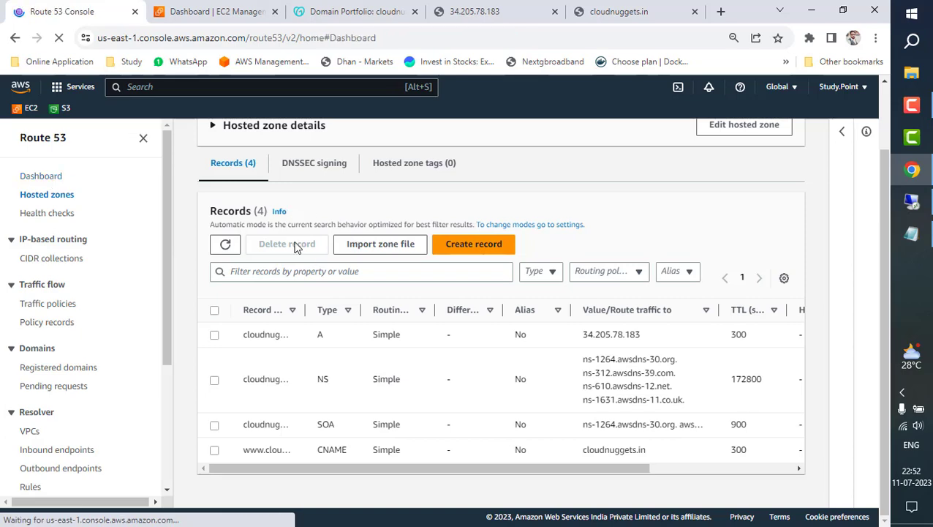
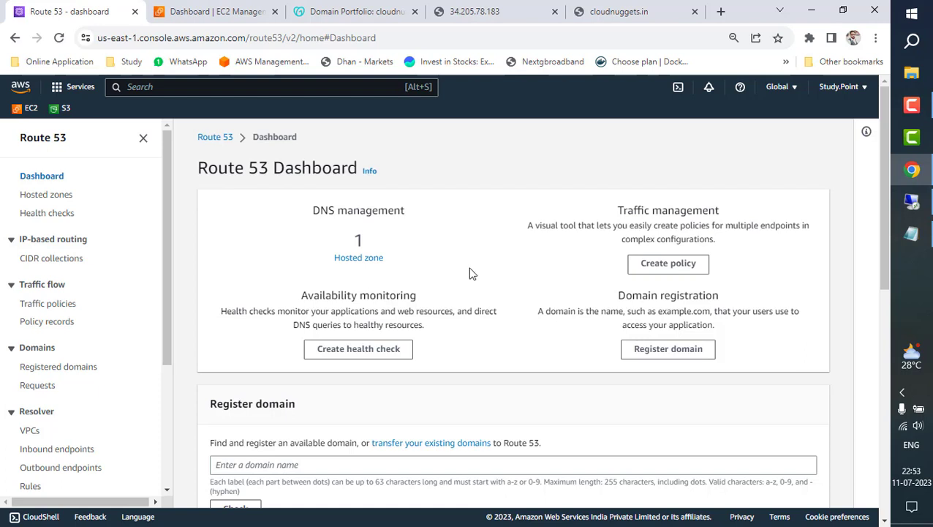
{"action": "left_click", "coordinate": [364, 262]}
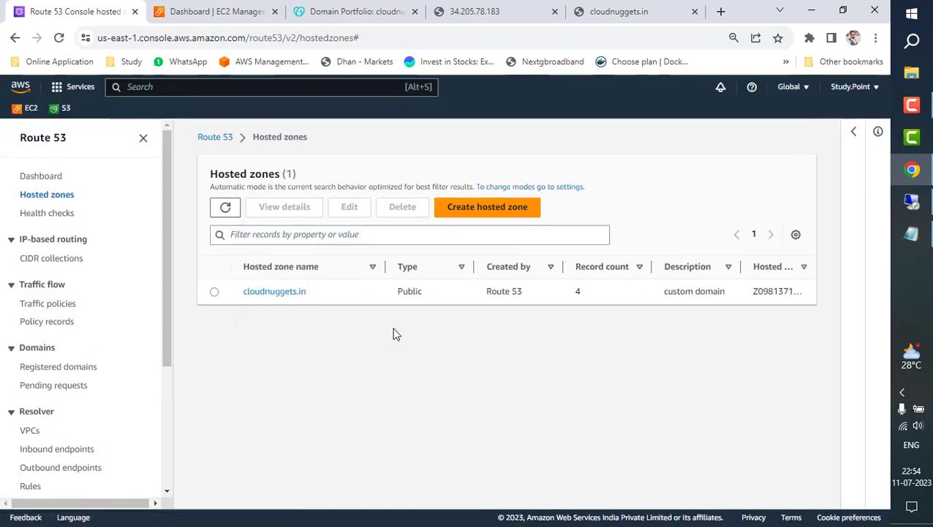
{"action": "left_click", "coordinate": [281, 295]}
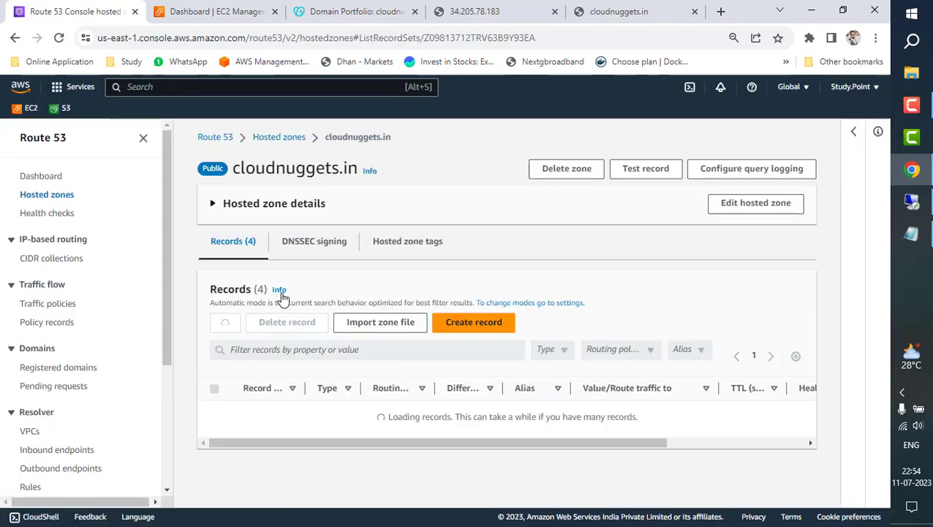
{"action": "scroll", "coordinate": [432, 464], "scroll_direction": "down", "scroll_amount": 1}
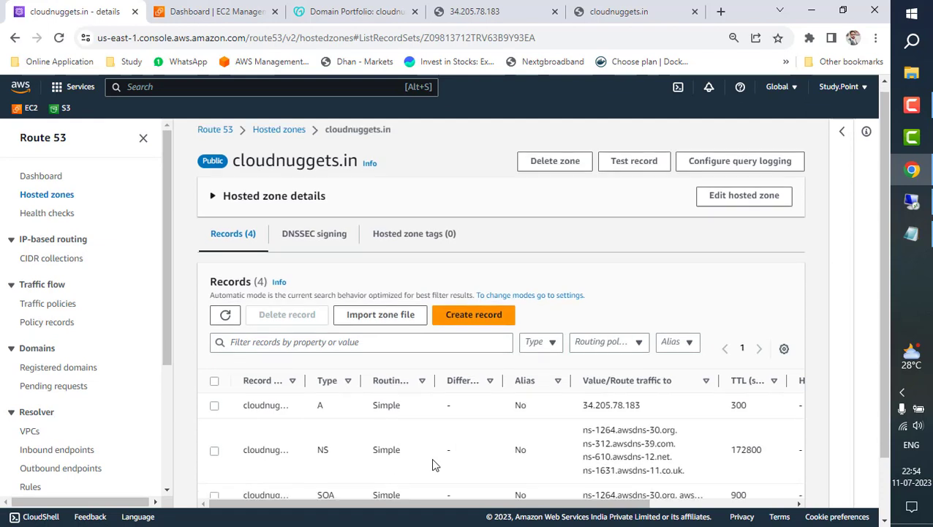
{"action": "scroll", "coordinate": [432, 465], "scroll_direction": "down", "scroll_amount": 1}
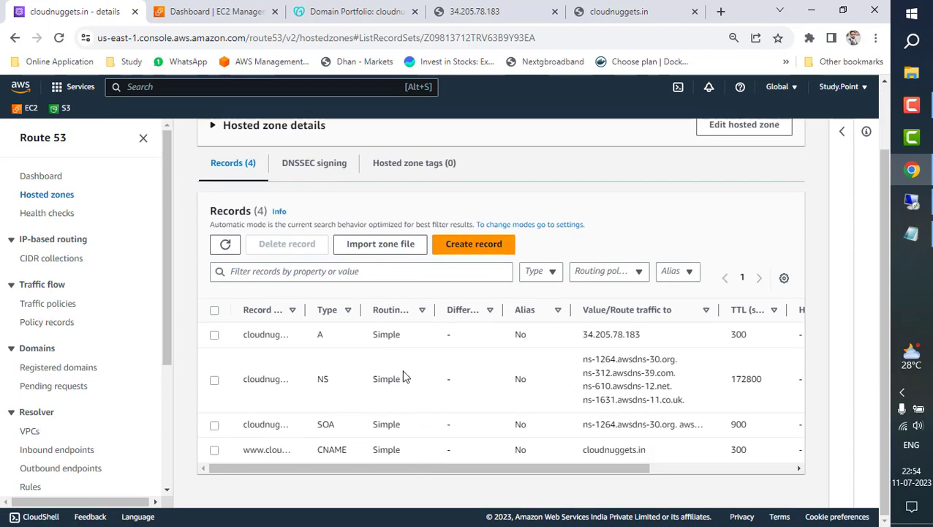
{"action": "left_click", "coordinate": [214, 451]}
{"action": "scroll", "coordinate": [304, 428], "scroll_direction": "down", "scroll_amount": 2}
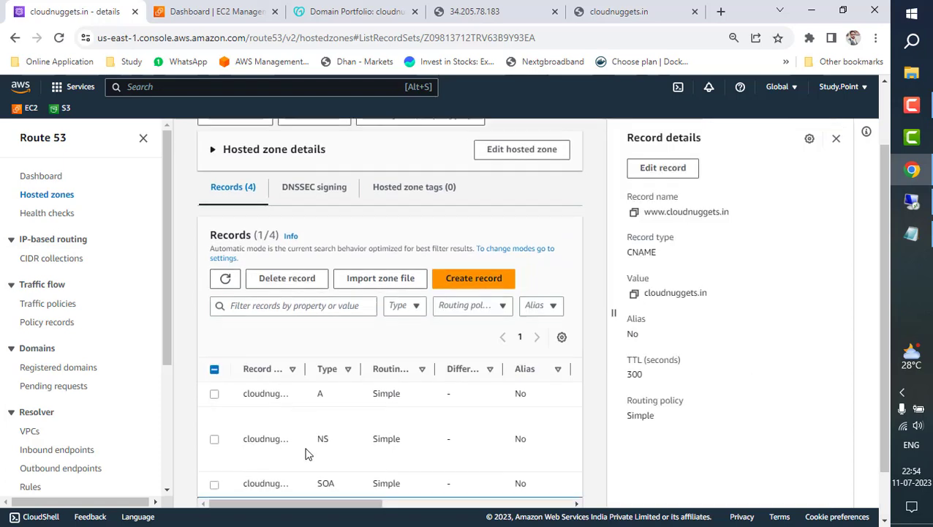
{"action": "left_click", "coordinate": [678, 169]}
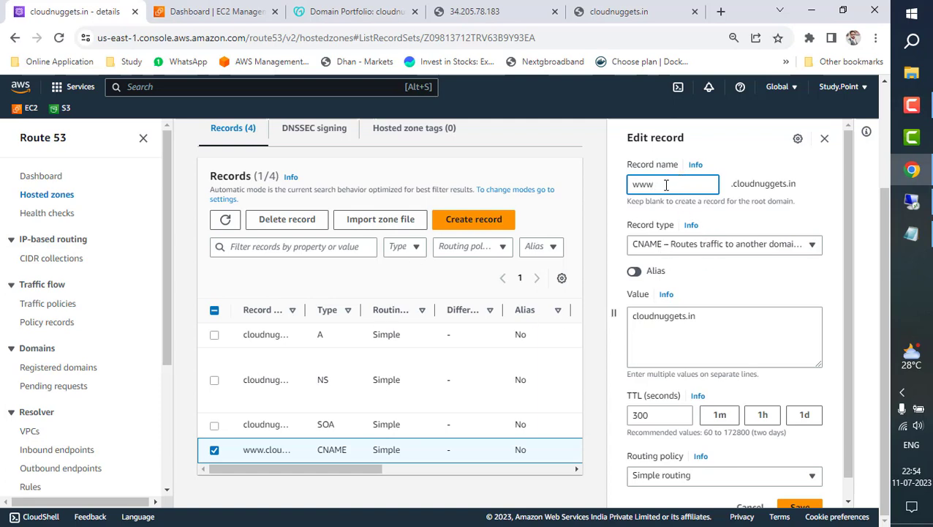
{"action": "type", "text": ".study"}
{"action": "scroll", "coordinate": [791, 498], "scroll_direction": "down", "scroll_amount": 1}
{"action": "left_click", "coordinate": [805, 488]}
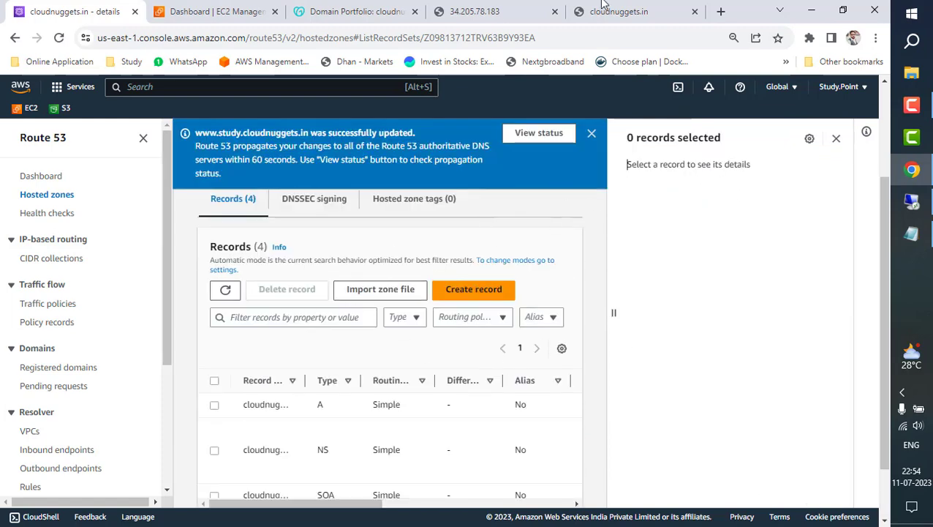
{"action": "left_click", "coordinate": [627, 17]}
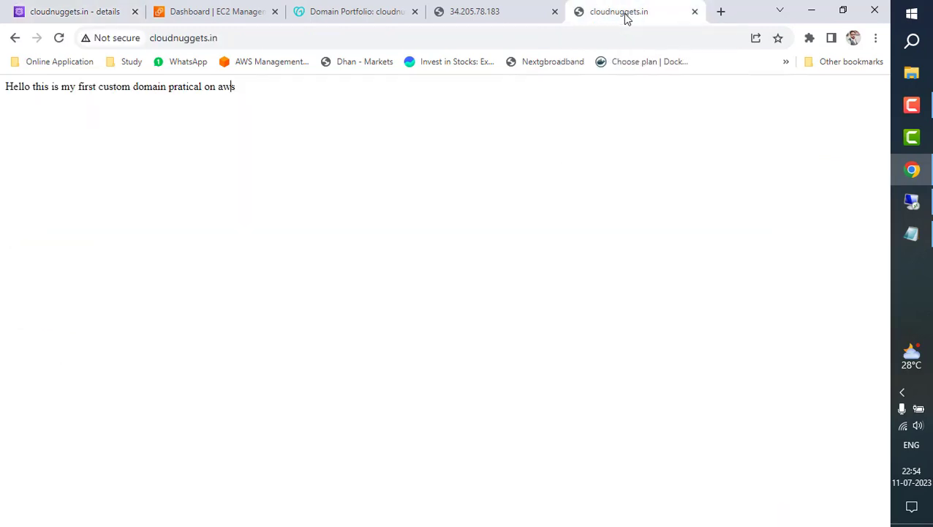
{"action": "left_click", "coordinate": [291, 37]}
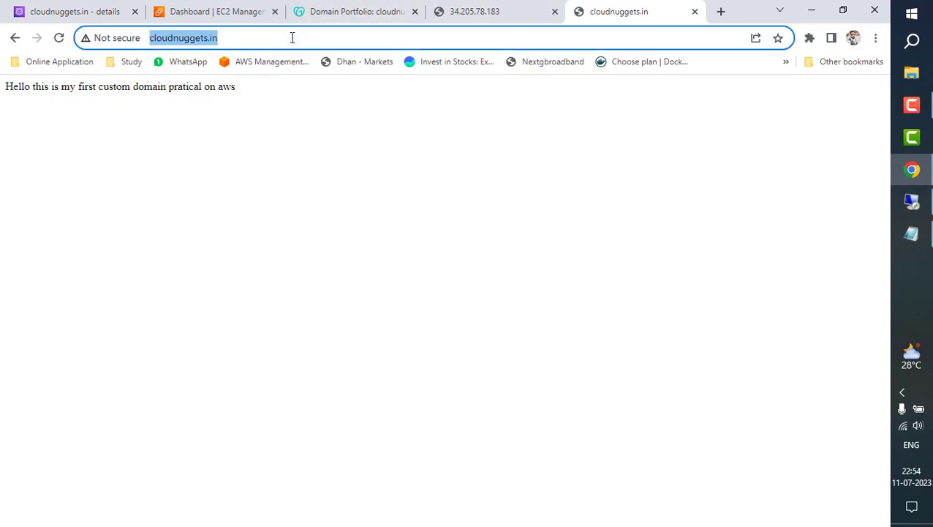
{"action": "key", "text": "Home"}
{"action": "type", "text": "www."}
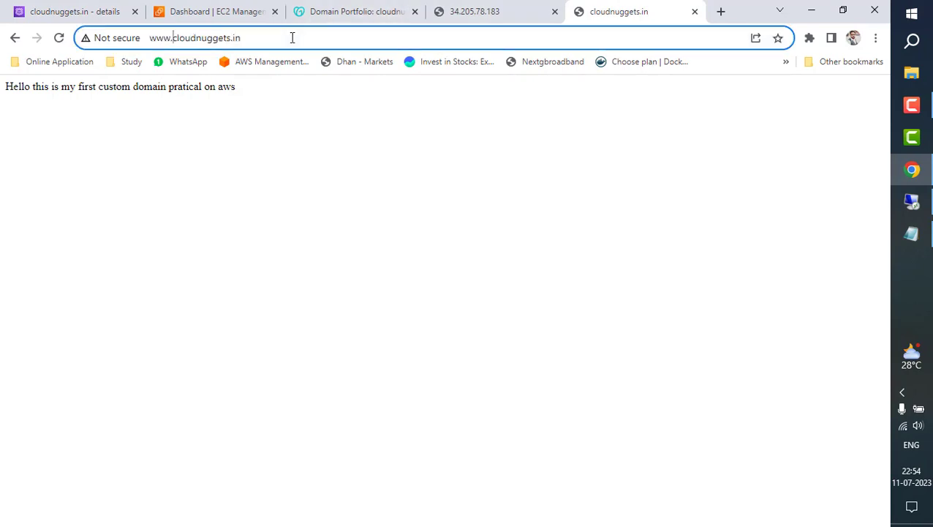
{"action": "type", "text": "study."}
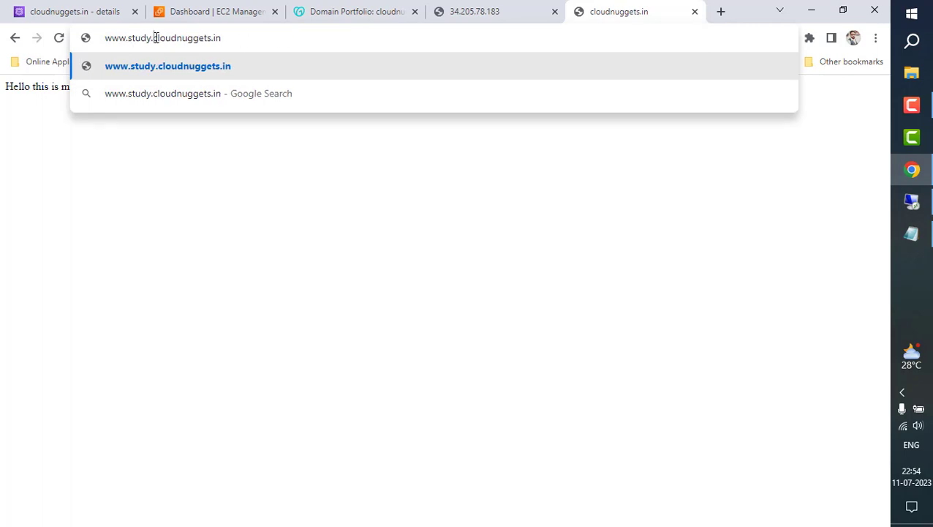
{"action": "left_click_drag", "start_coordinate": [154, 38], "coordinate": [223, 39]}
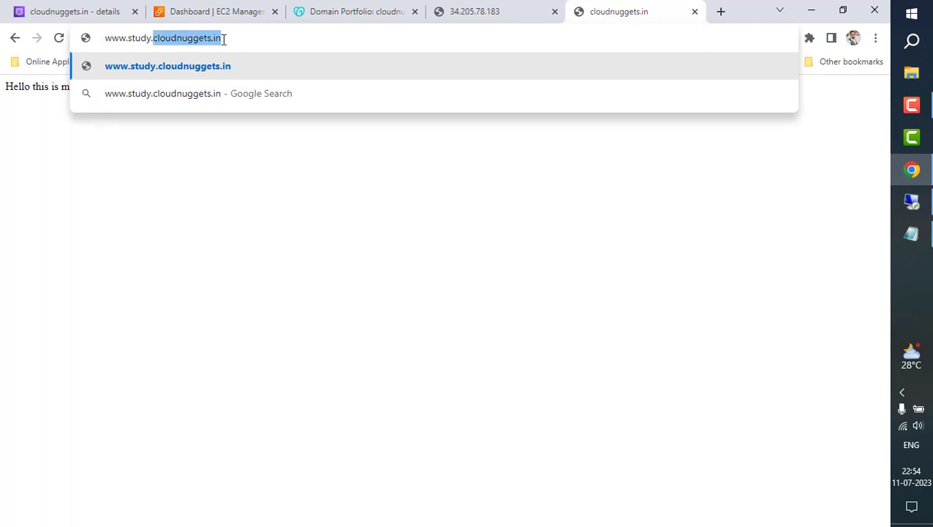
{"action": "left_click", "coordinate": [152, 37]}
{"action": "left_click_drag", "start_coordinate": [152, 38], "coordinate": [129, 37]}
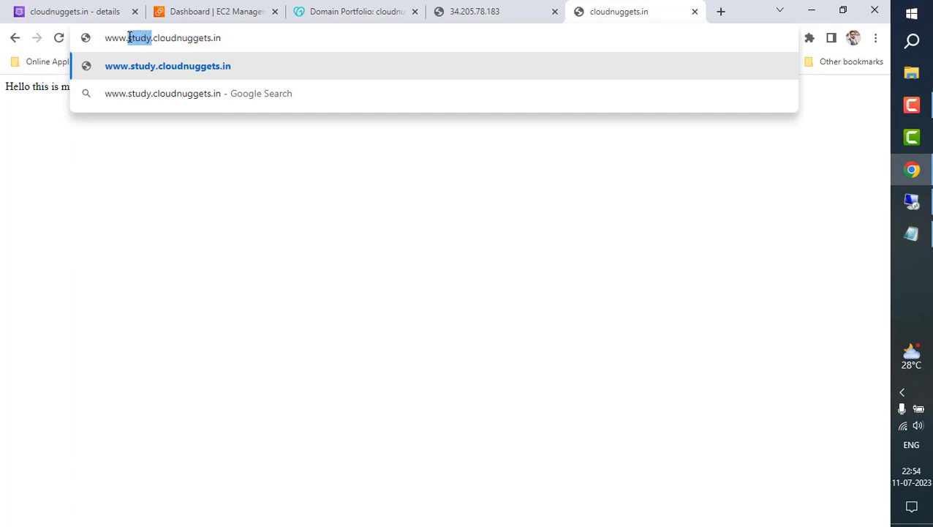
{"action": "left_click", "coordinate": [146, 37]}
{"action": "left_click", "coordinate": [236, 38]}
{"action": "key", "text": "Return"}
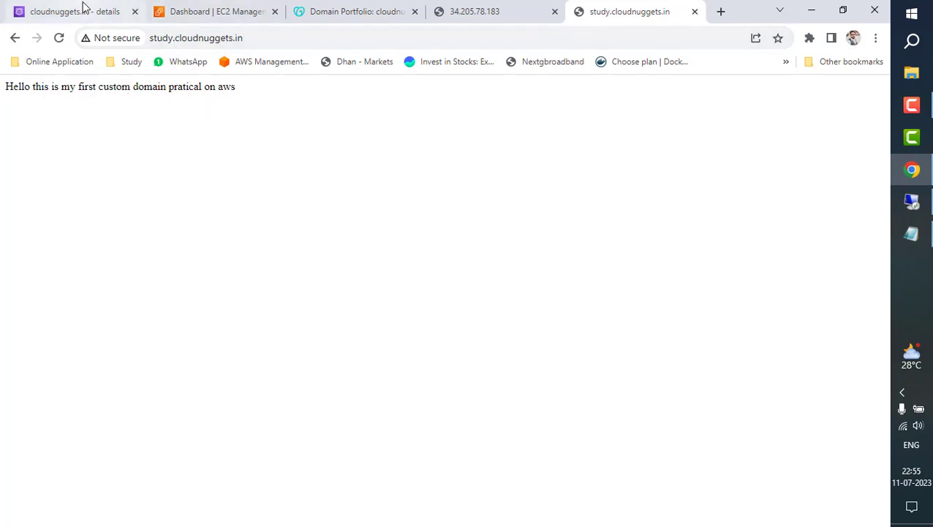
Step: Review the hosted zone's A and CNAME records and compare the pages served at 34.205.78.183 and study.cloudnuggets.in
{"action": "left_click", "coordinate": [84, 10]}
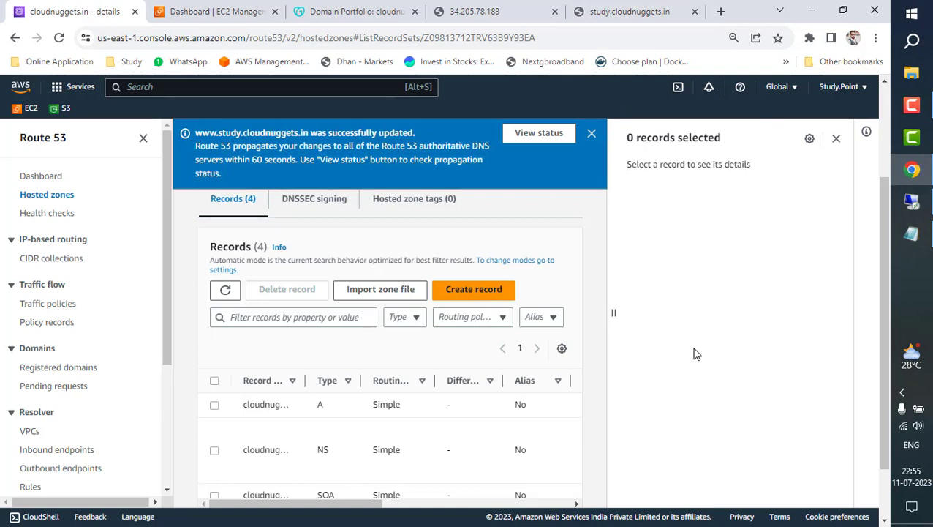
{"action": "left_click", "coordinate": [835, 138]}
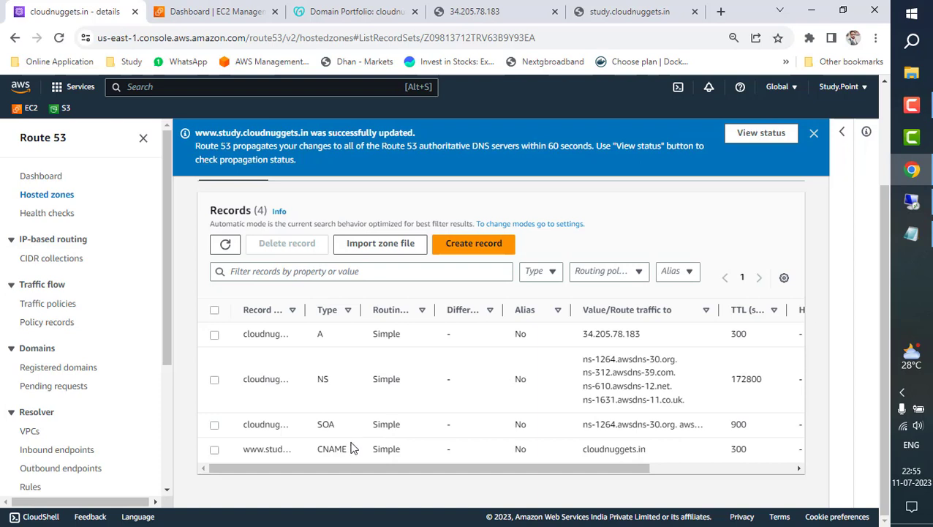
{"action": "left_click", "coordinate": [614, 11]}
{"action": "left_click", "coordinate": [514, 9]}
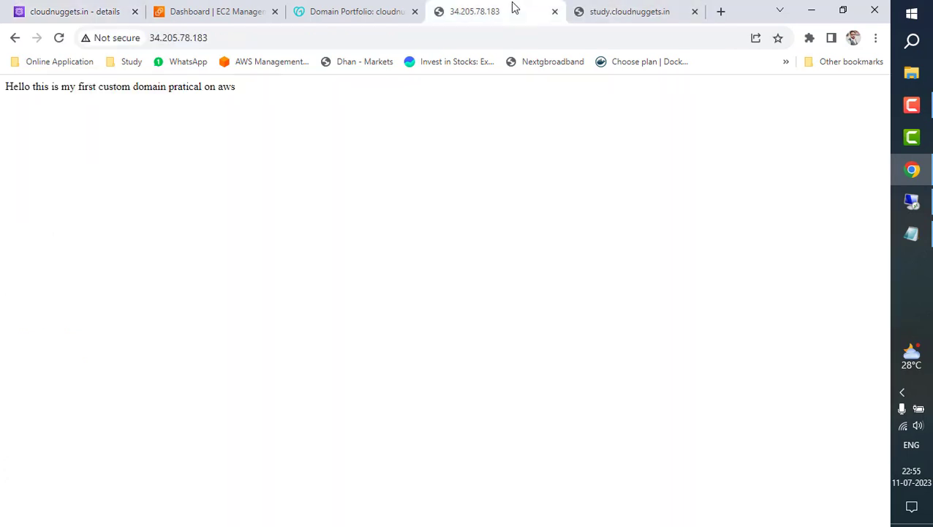
{"action": "left_click", "coordinate": [612, 9]}
{"action": "left_click", "coordinate": [472, 16]}
{"action": "left_click", "coordinate": [57, 6]}
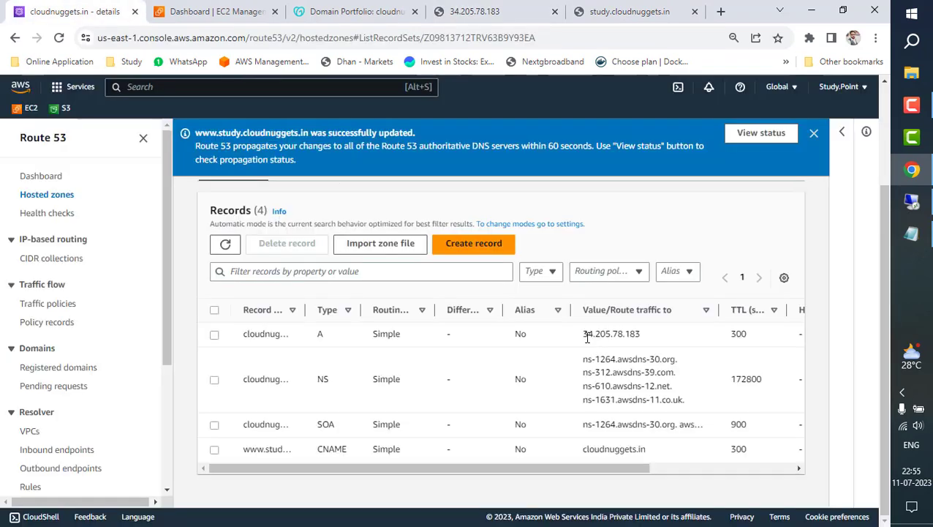
{"action": "left_click_drag", "start_coordinate": [583, 335], "coordinate": [640, 335]}
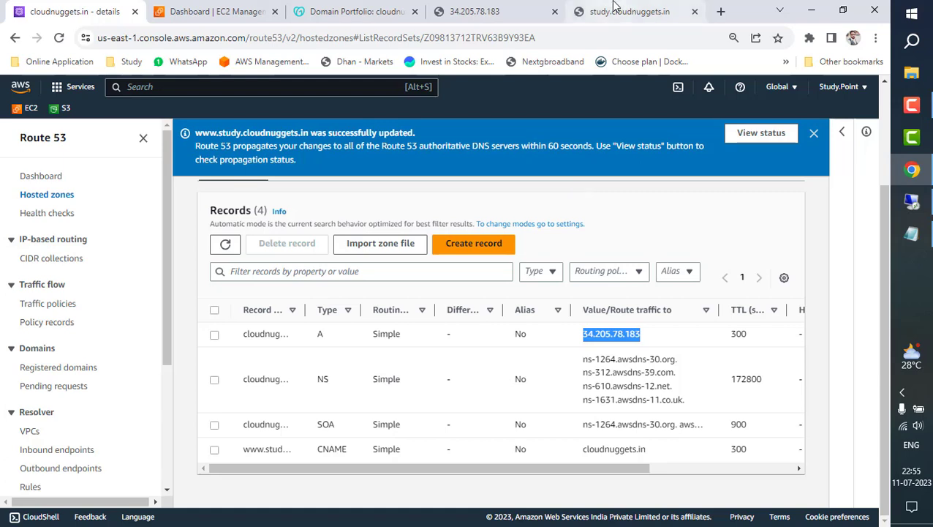
{"action": "left_click", "coordinate": [614, 7]}
{"action": "left_click", "coordinate": [497, 9]}
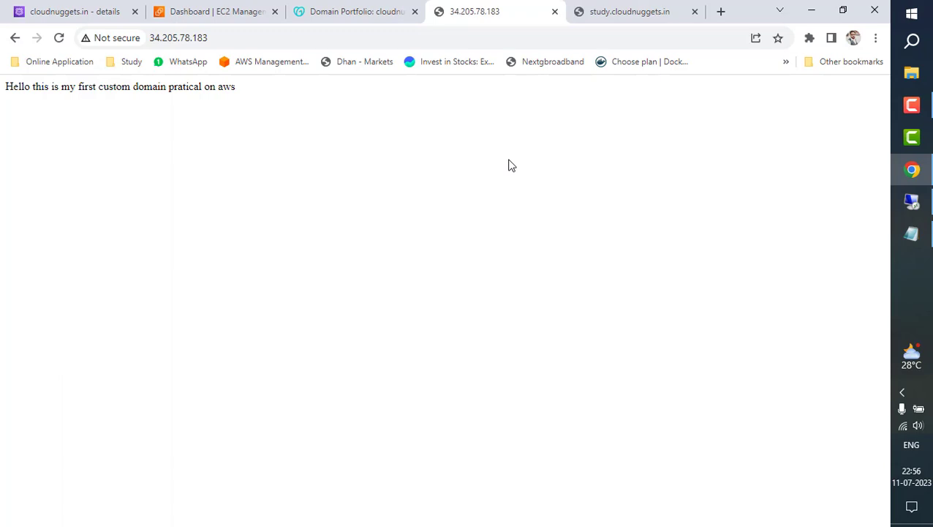
Step: Close the 34.205.78.183 and study.cloudnuggets.in pages and return to the Route 53 dashboard
{"action": "left_click", "coordinate": [555, 12]}
{"action": "left_click", "coordinate": [555, 13]}
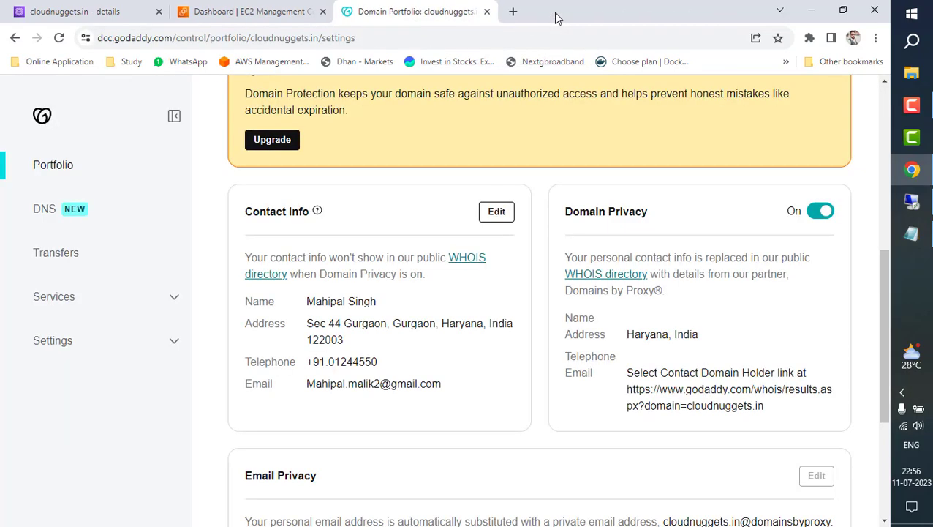
{"action": "left_click", "coordinate": [252, 7]}
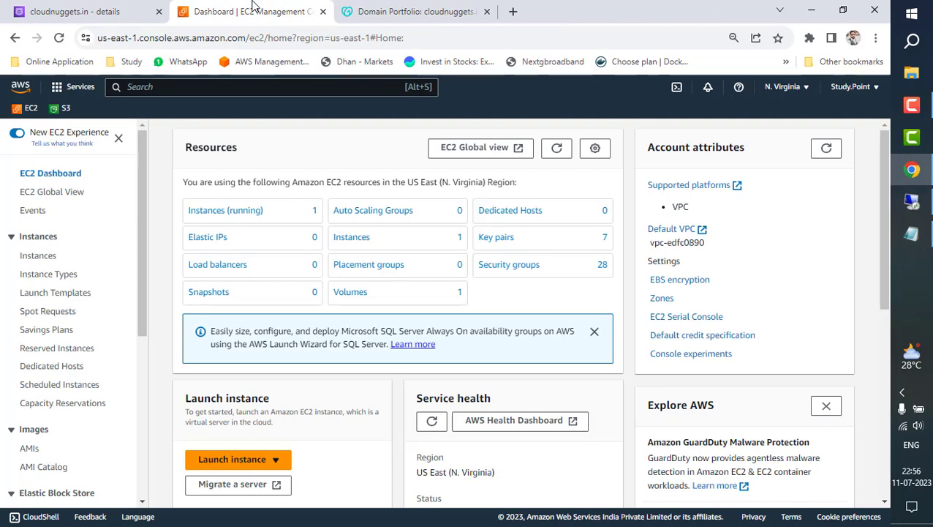
{"action": "left_click", "coordinate": [63, 13]}
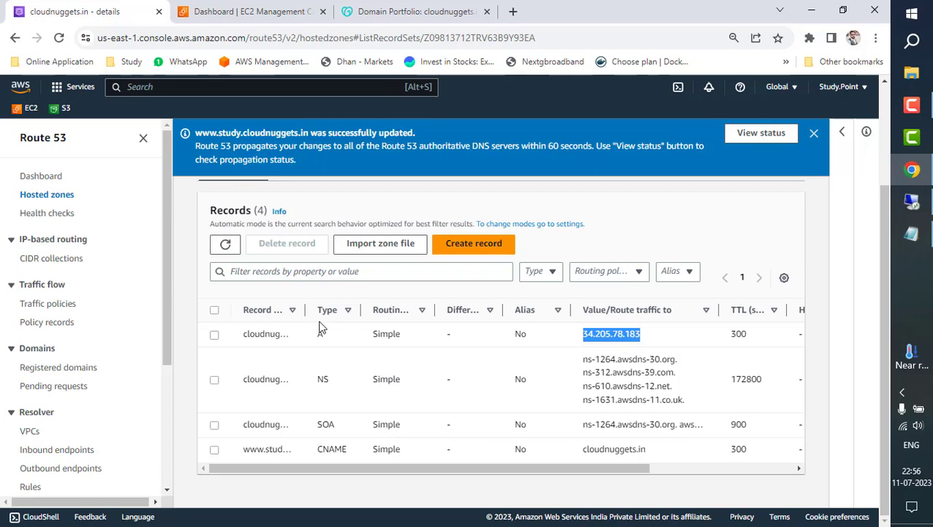
{"action": "left_click", "coordinate": [51, 181]}
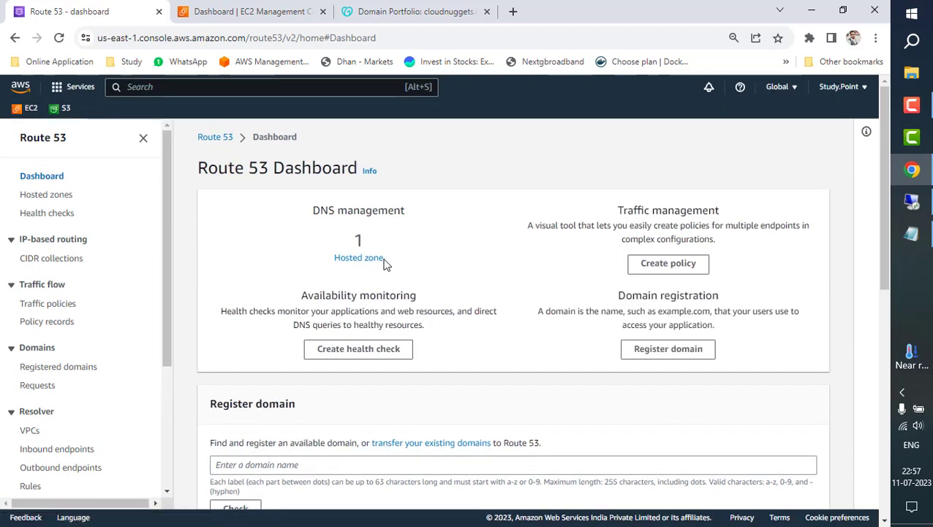
Step: Try to delete the cloudnuggets.in hosted zone, entering "delete" as the confirmation text
{"action": "left_click", "coordinate": [51, 195]}
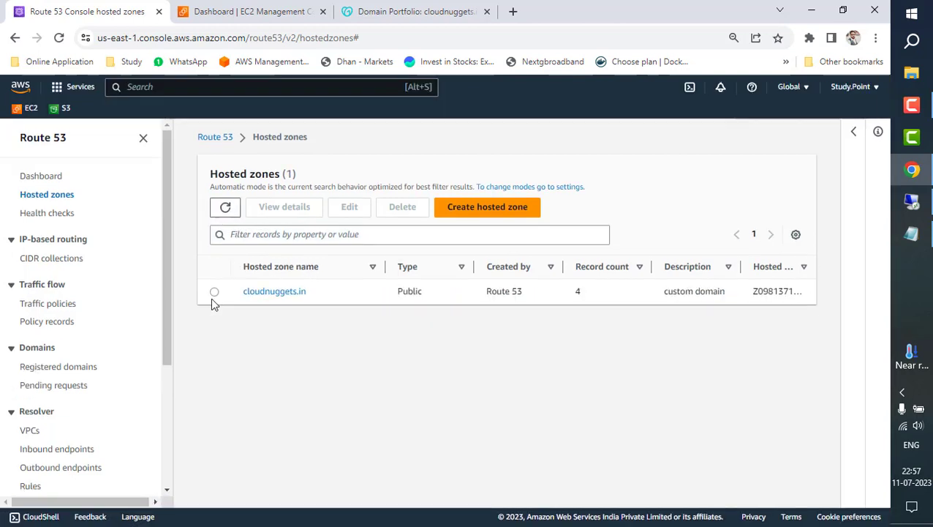
{"action": "left_click", "coordinate": [215, 291]}
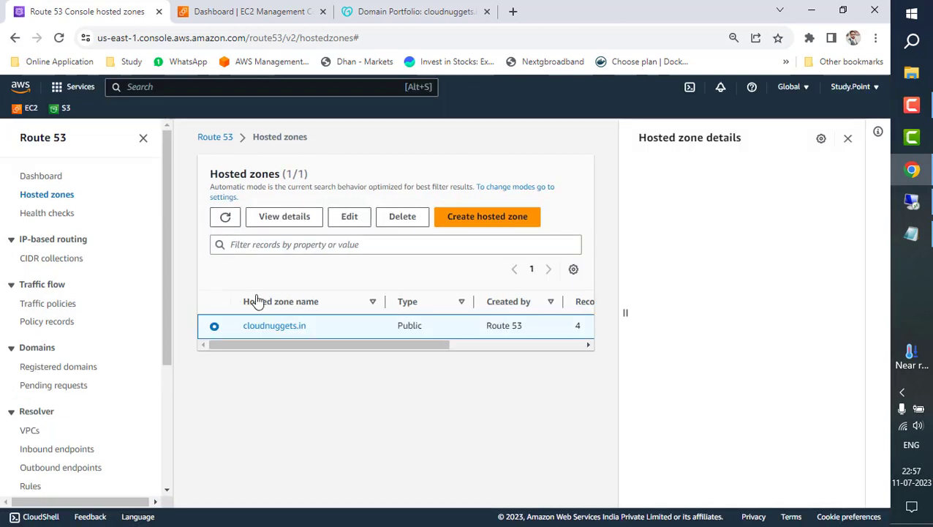
{"action": "left_click", "coordinate": [404, 217]}
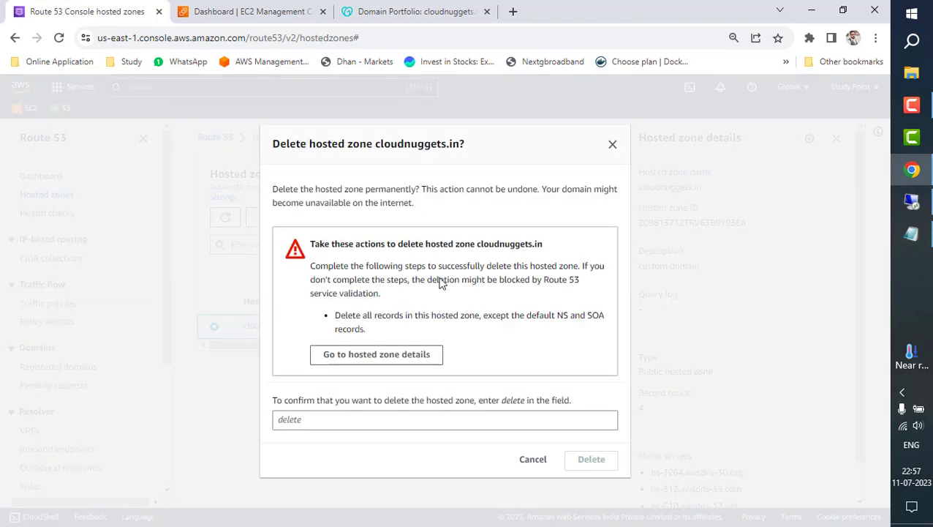
{"action": "left_click", "coordinate": [354, 420]}
{"action": "type", "text": "delete"}
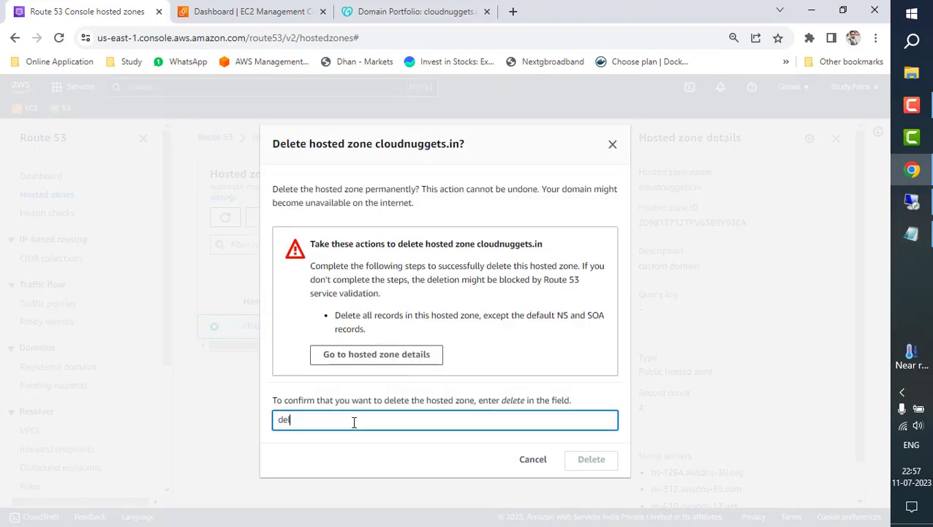
{"action": "left_click", "coordinate": [591, 466]}
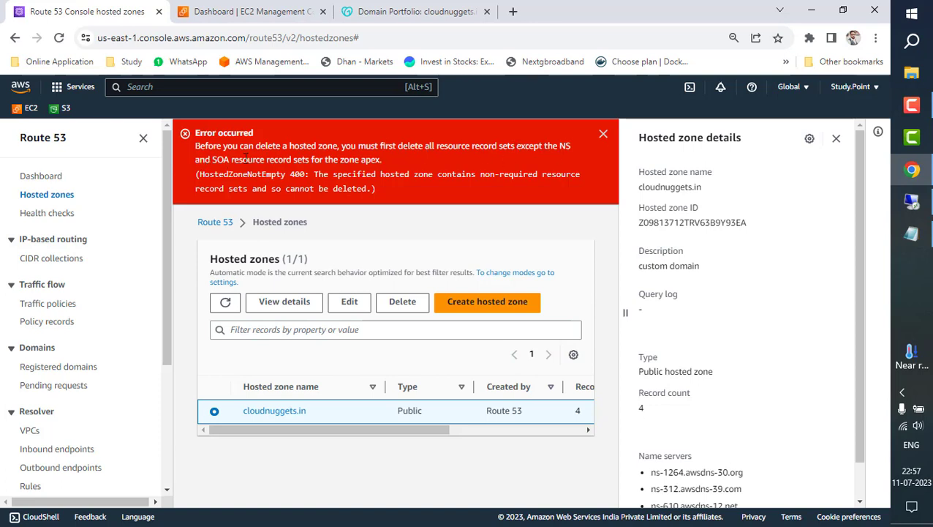
{"action": "left_click_drag", "start_coordinate": [243, 159], "coordinate": [381, 159]}
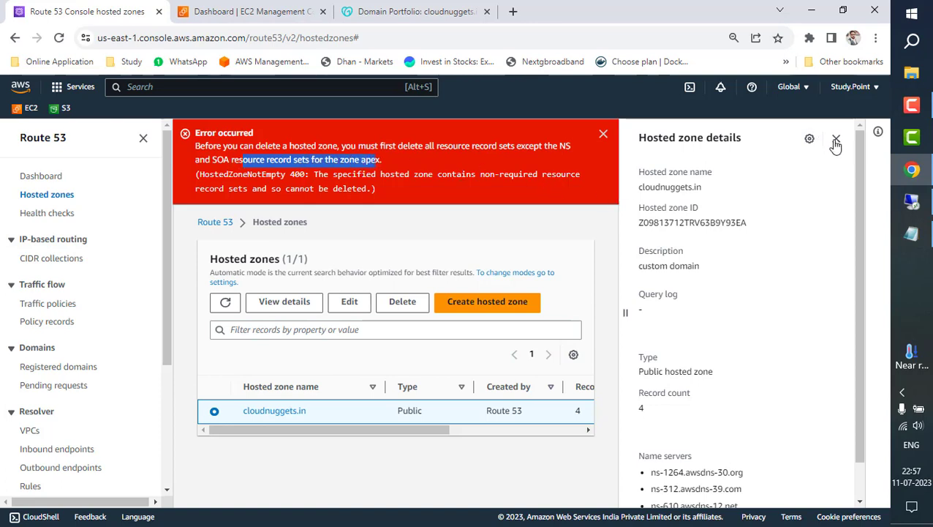
{"action": "left_click", "coordinate": [836, 139]}
{"action": "left_click", "coordinate": [275, 349]}
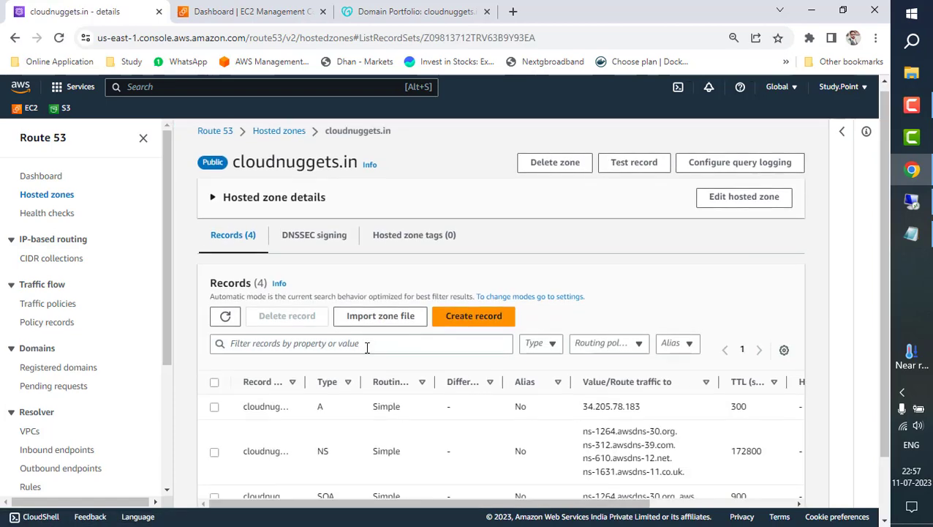
{"action": "scroll", "coordinate": [316, 349], "scroll_direction": "down", "scroll_amount": 1}
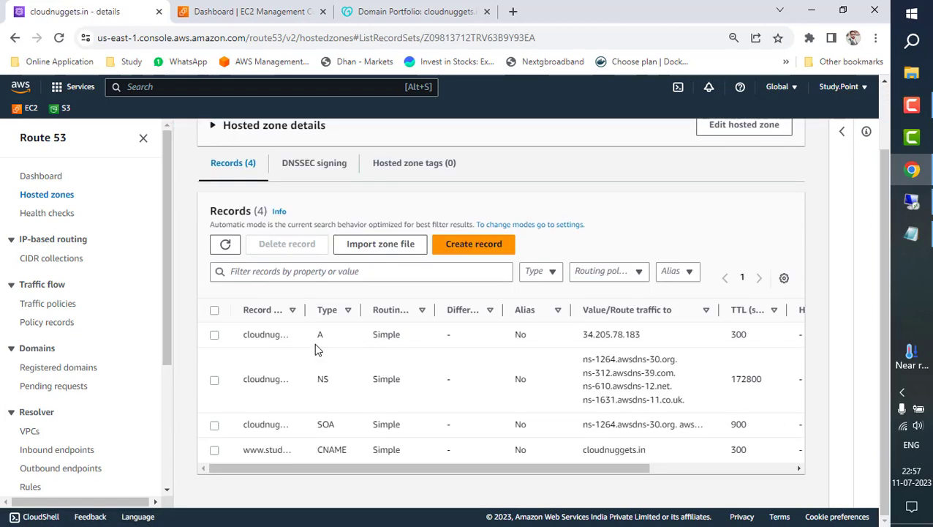
{"action": "left_click", "coordinate": [214, 336]}
{"action": "scroll", "coordinate": [241, 409], "scroll_direction": "down", "scroll_amount": 1}
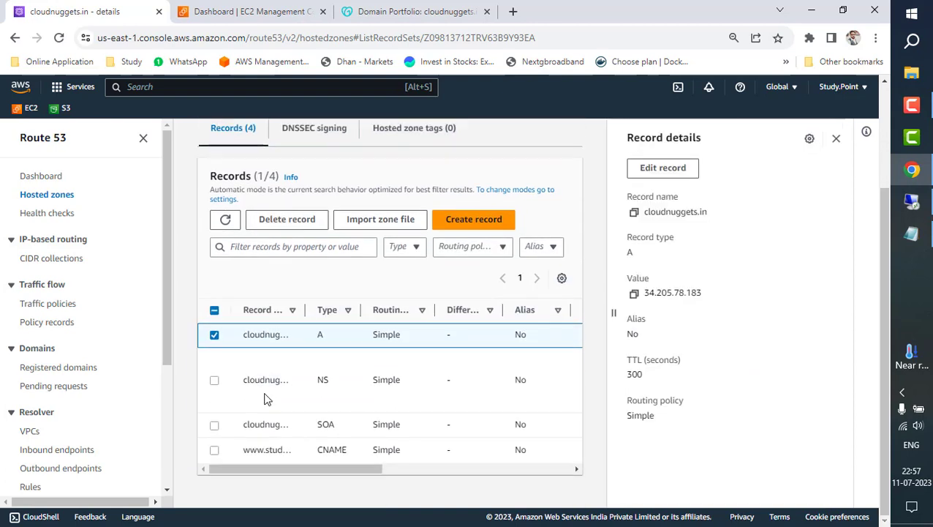
{"action": "left_click", "coordinate": [214, 449]}
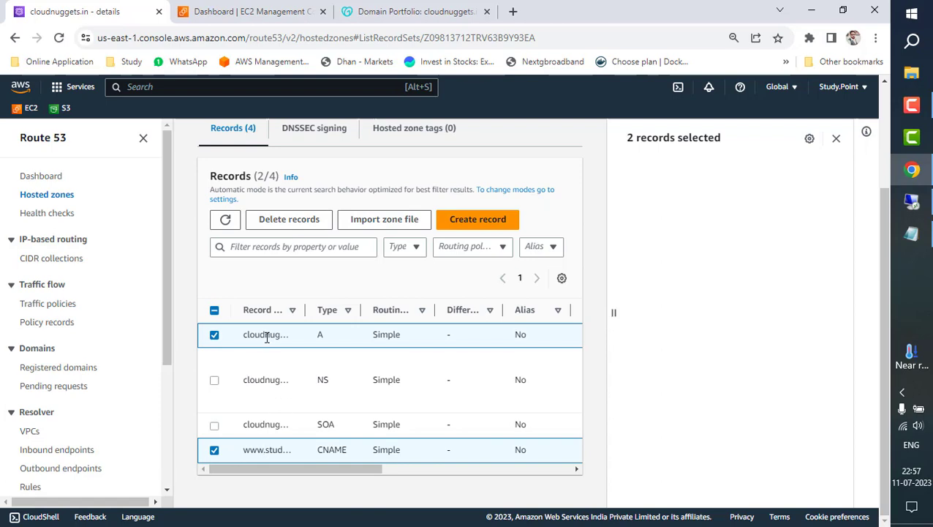
{"action": "left_click", "coordinate": [296, 225]}
{"action": "left_click", "coordinate": [497, 281]}
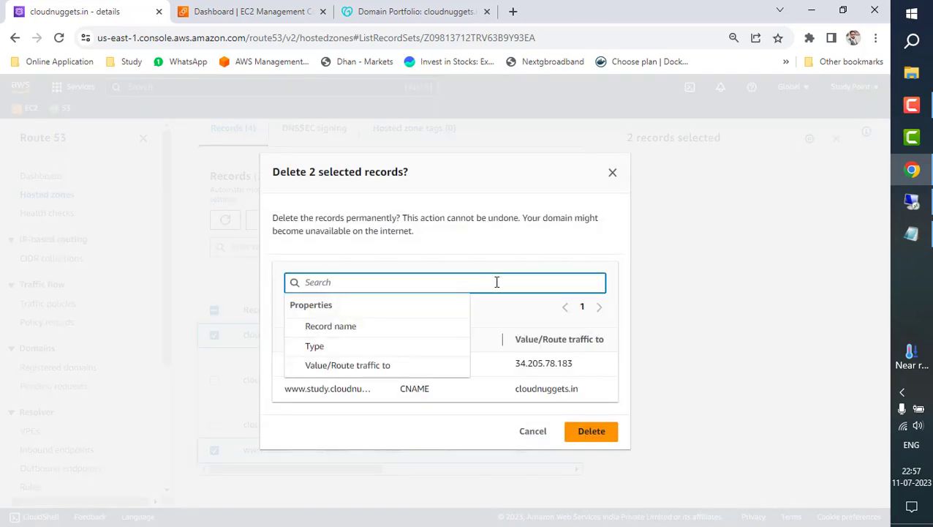
{"action": "left_click", "coordinate": [499, 247]}
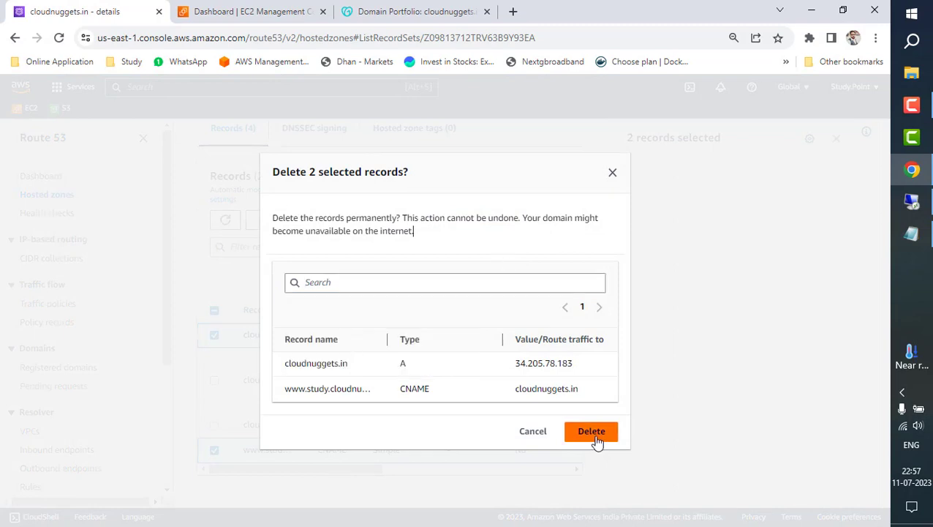
{"action": "left_click", "coordinate": [593, 434]}
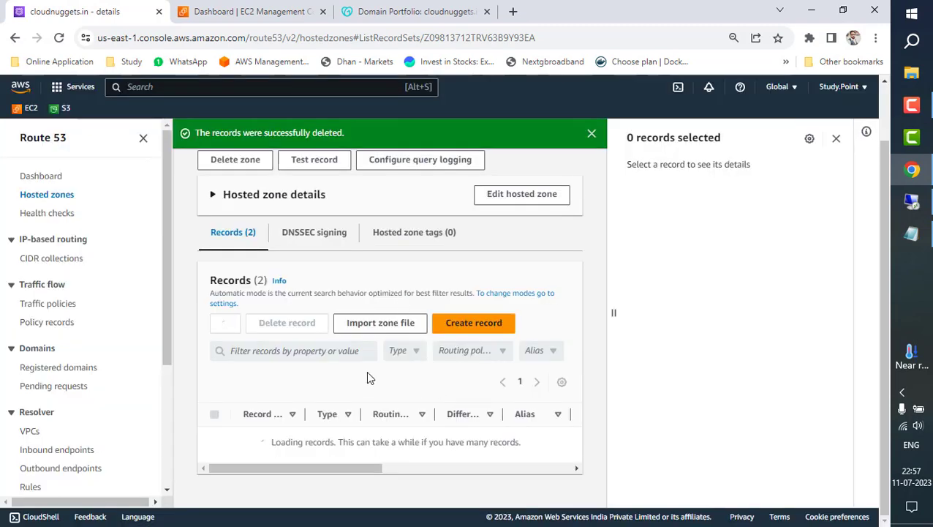
{"action": "scroll", "coordinate": [408, 403], "scroll_direction": "down", "scroll_amount": 2}
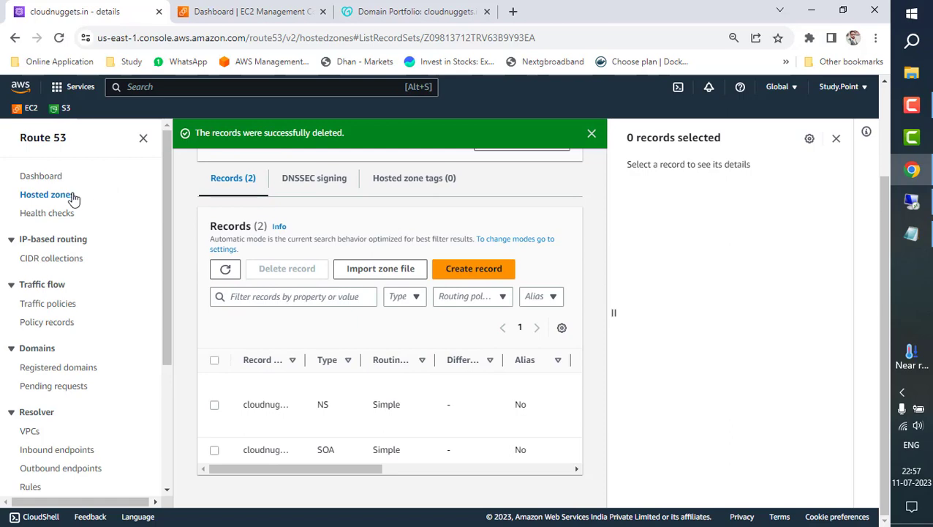
Step: Delete the cloudnuggets.in hosted zone, entering "delete" as the confirmation text, and close the details pane
{"action": "left_click", "coordinate": [74, 196]}
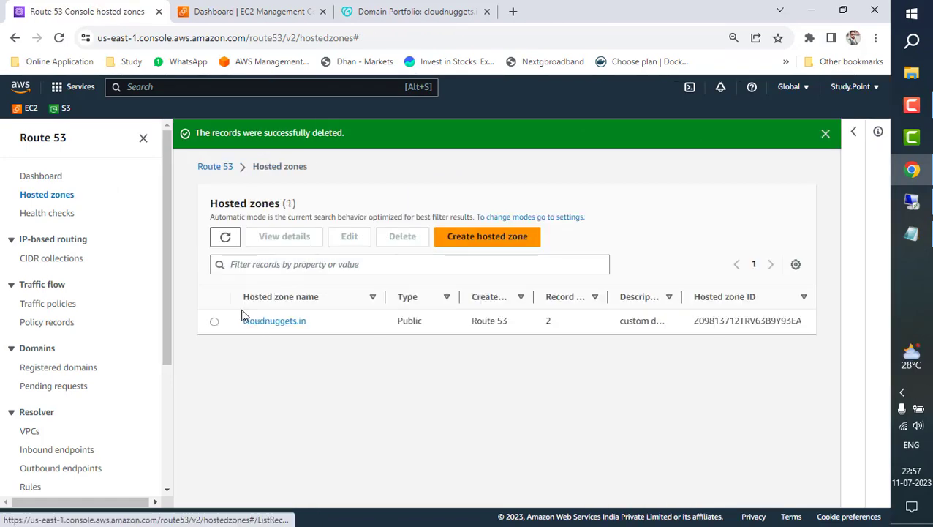
{"action": "left_click", "coordinate": [215, 321]}
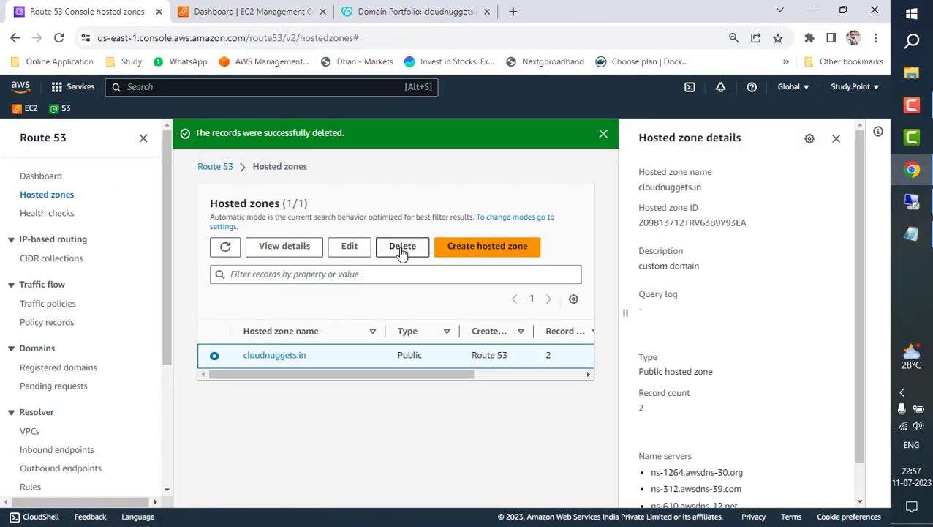
{"action": "left_click", "coordinate": [402, 247]}
{"action": "left_click", "coordinate": [435, 341]}
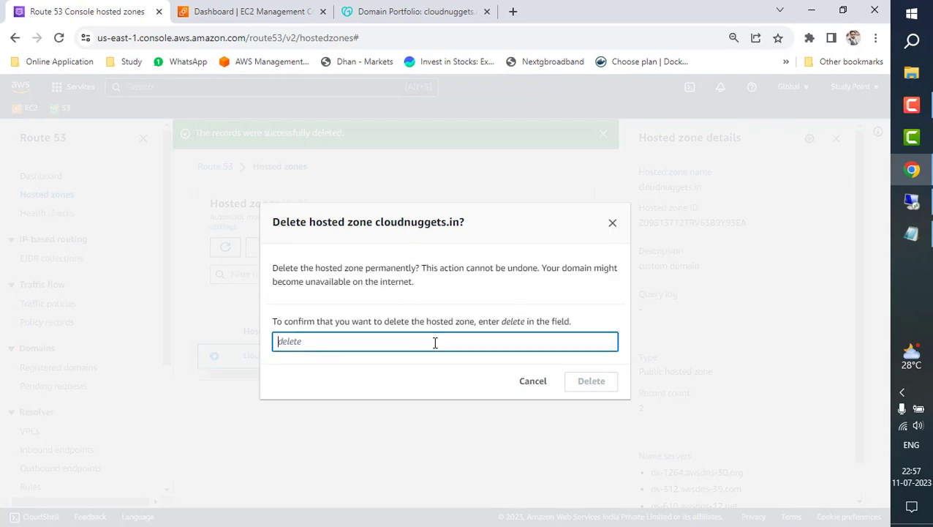
{"action": "type", "text": "delete"}
{"action": "left_click", "coordinate": [598, 383]}
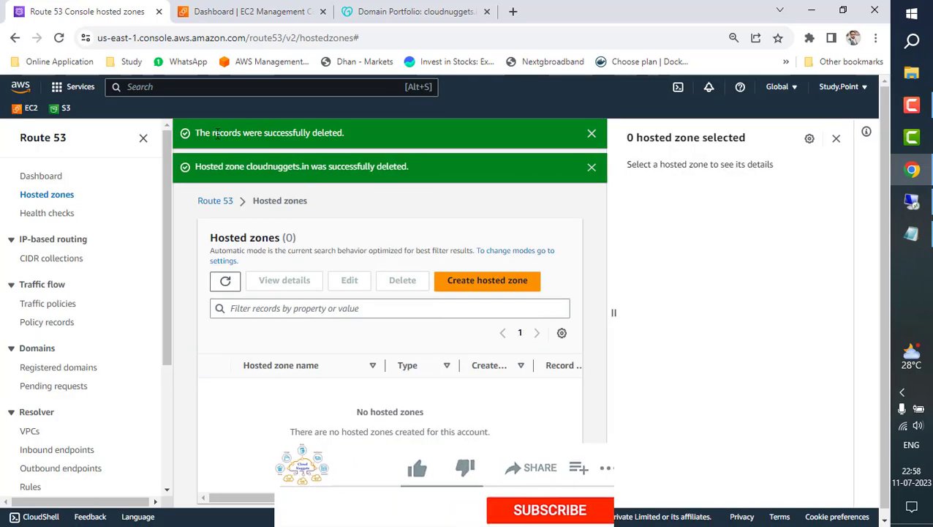
{"action": "left_click_drag", "start_coordinate": [216, 133], "coordinate": [352, 148]}
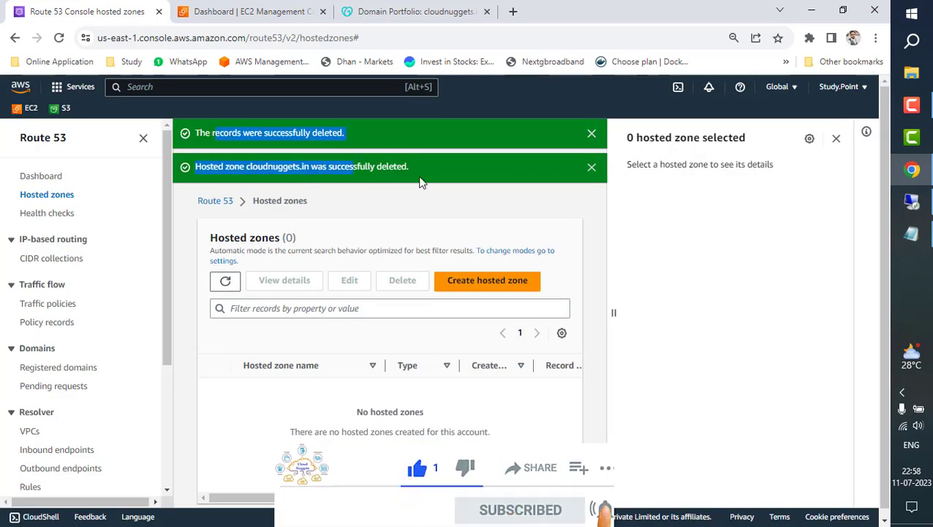
{"action": "left_click", "coordinate": [837, 139]}
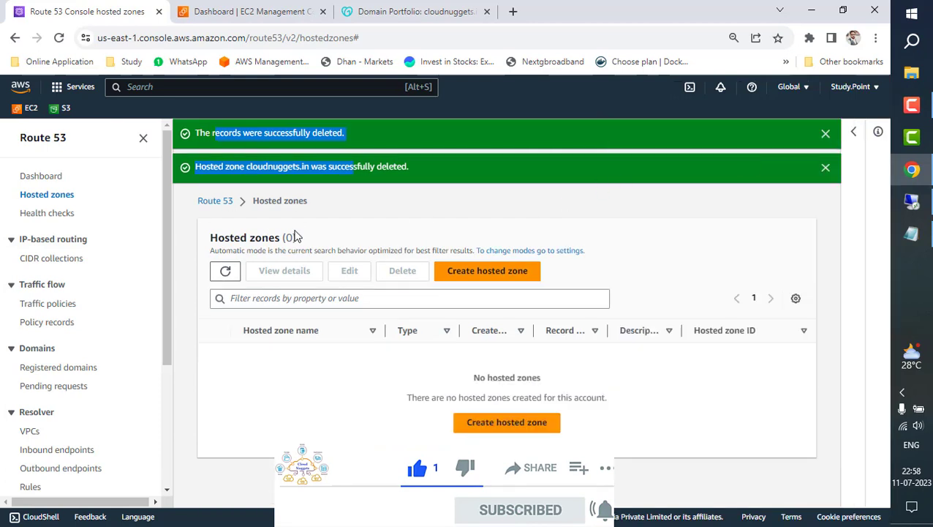